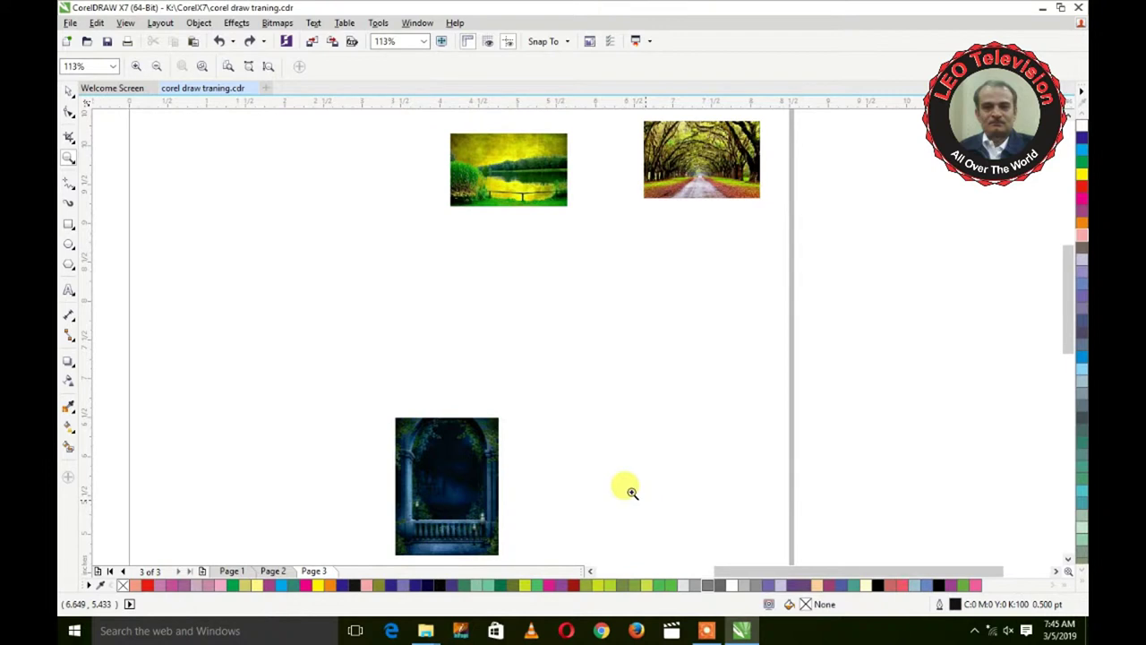
Zoom in on the dark archway and balcony picture and select it with the Pick tool.
left_click_drag(383, 396, 516, 521)
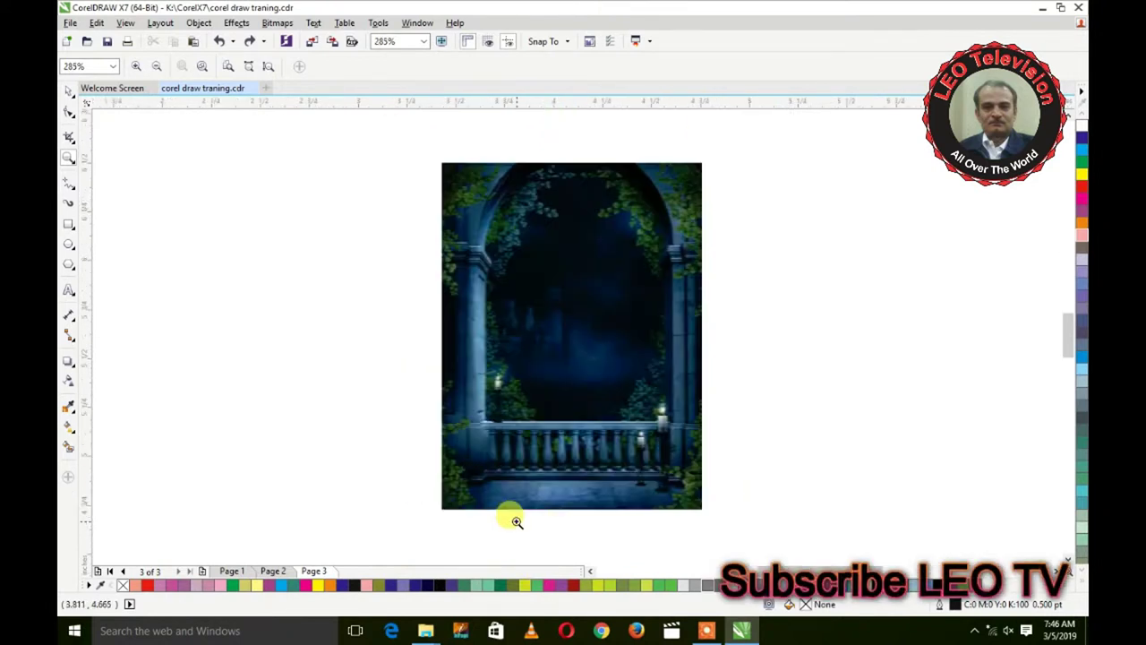
left_click(276, 23)
mouse_move(313, 384)
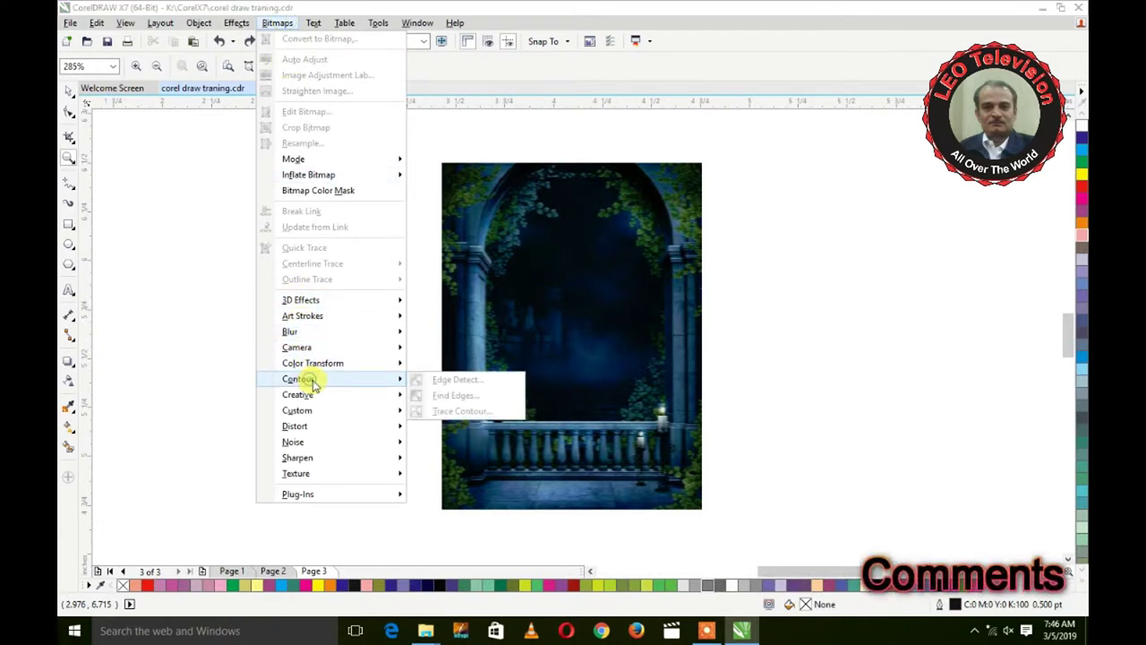
left_click(580, 279)
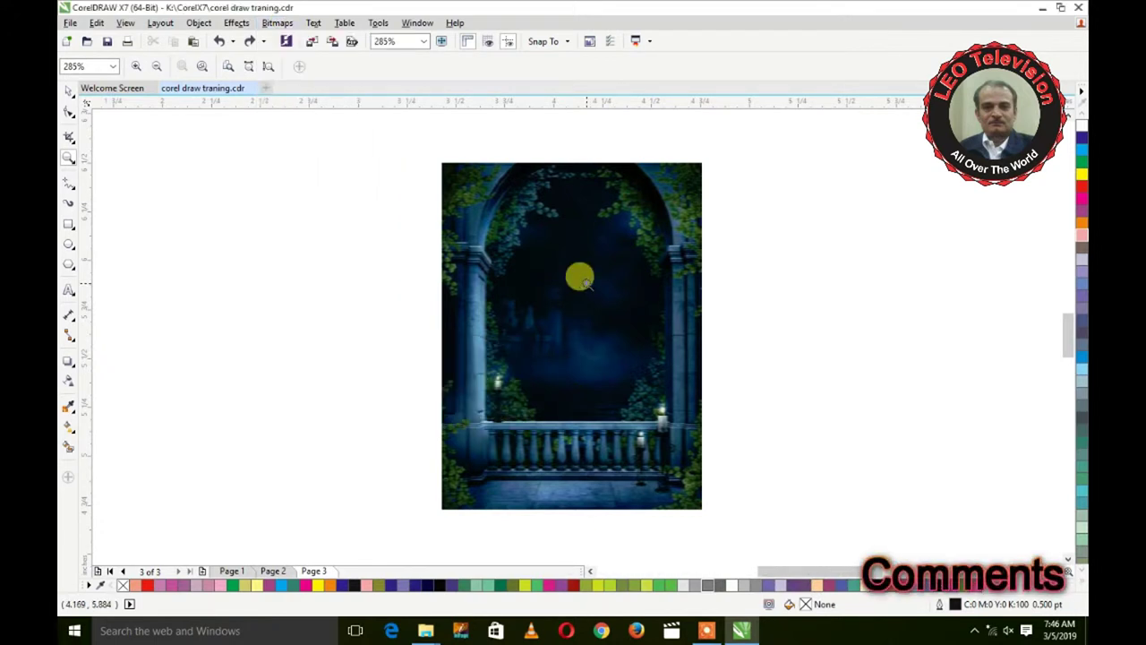
left_click(68, 90)
left_click(568, 276)
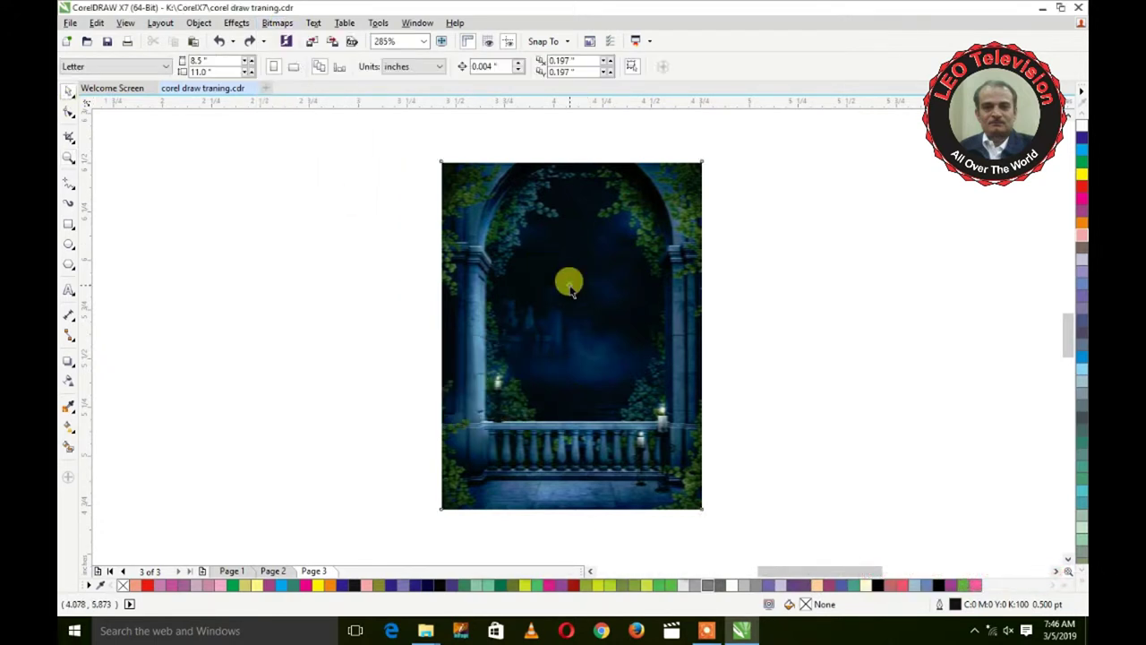
Preview a Radial Blur with an amount of 80 on the selected picture and discard it.
left_click(277, 22)
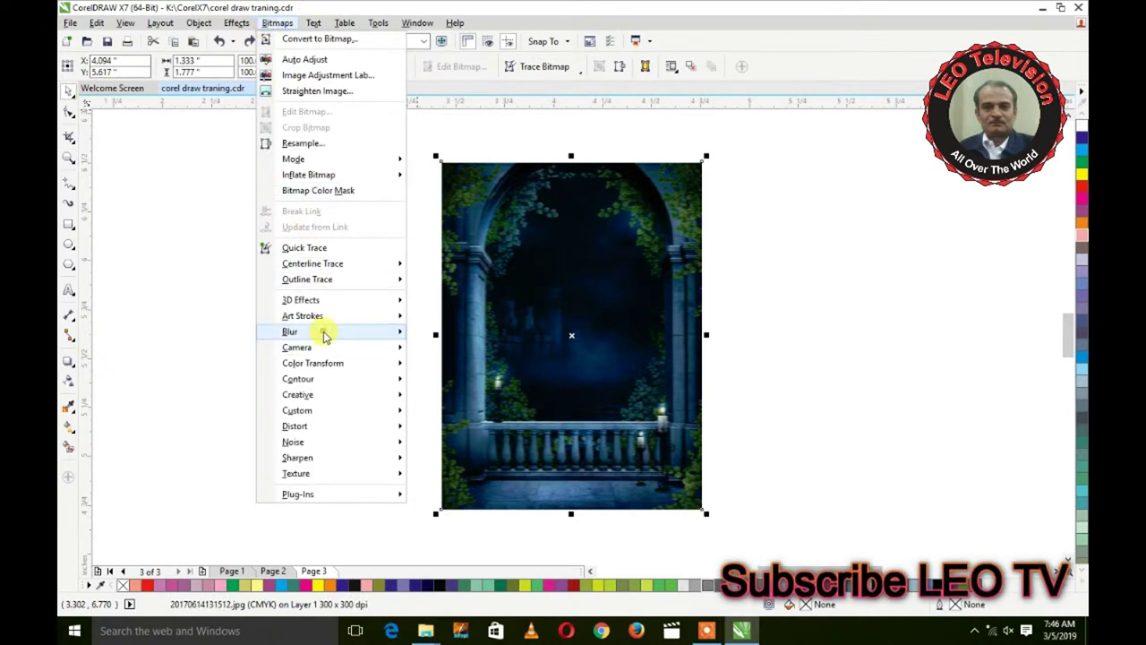
mouse_move(325, 335)
left_click(462, 410)
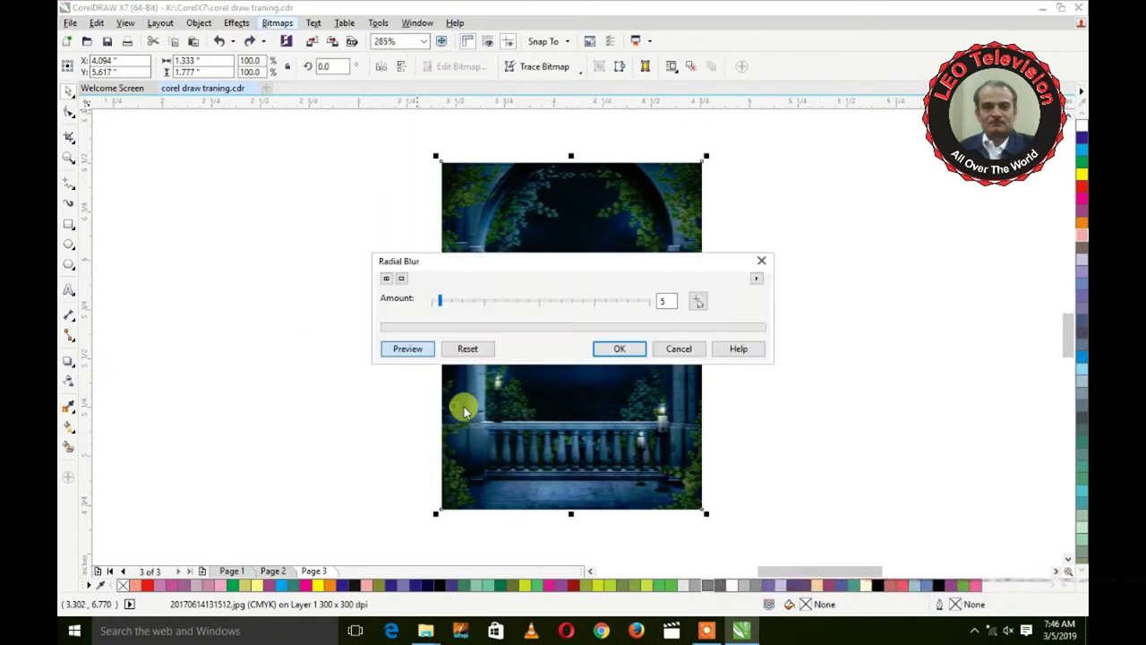
left_click_drag(564, 265, 790, 146)
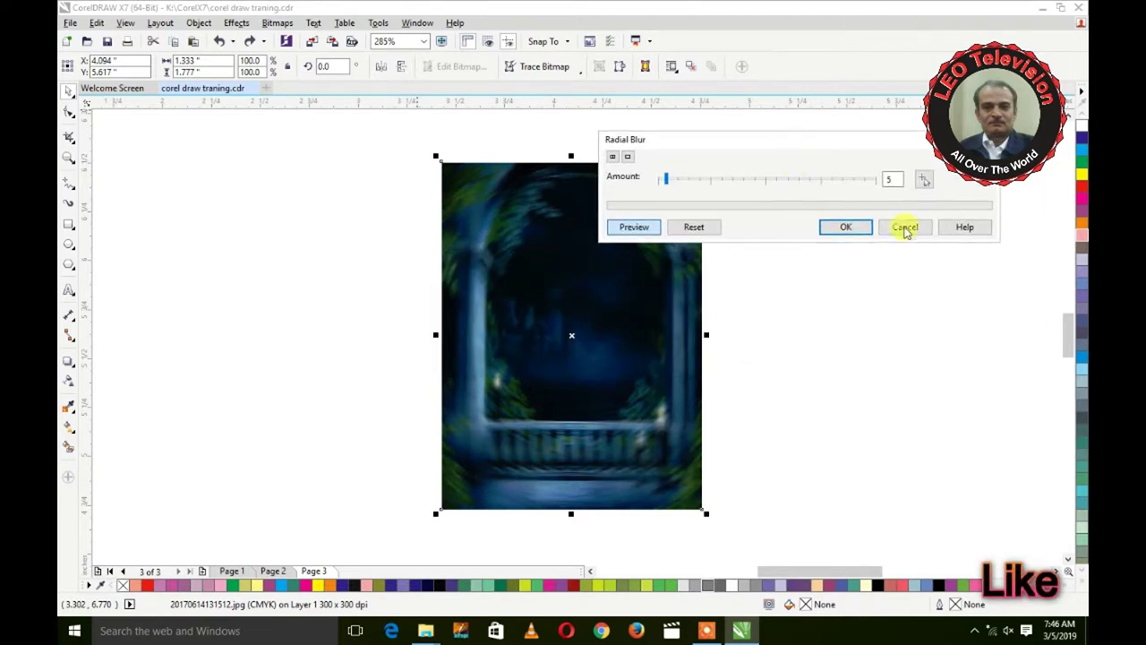
left_click(809, 180)
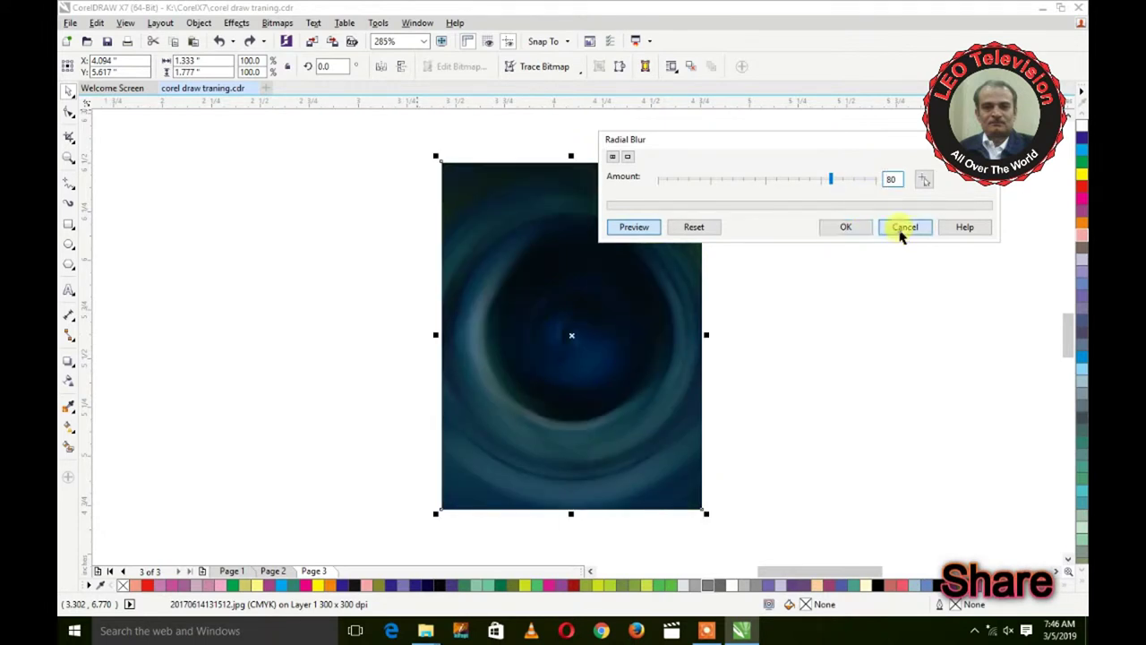
left_click(903, 230)
Start a Gaussian Blur on the picture, raise its radius to 99 pixels and turn off the live preview.
left_click(277, 22)
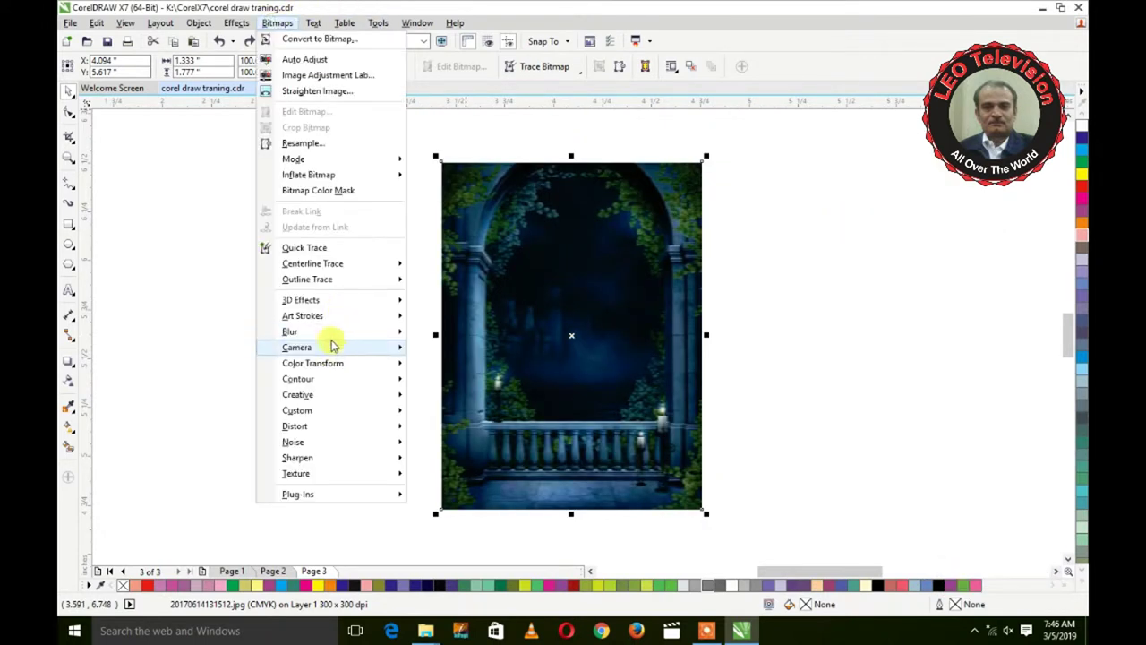
mouse_move(394, 331)
left_click(492, 348)
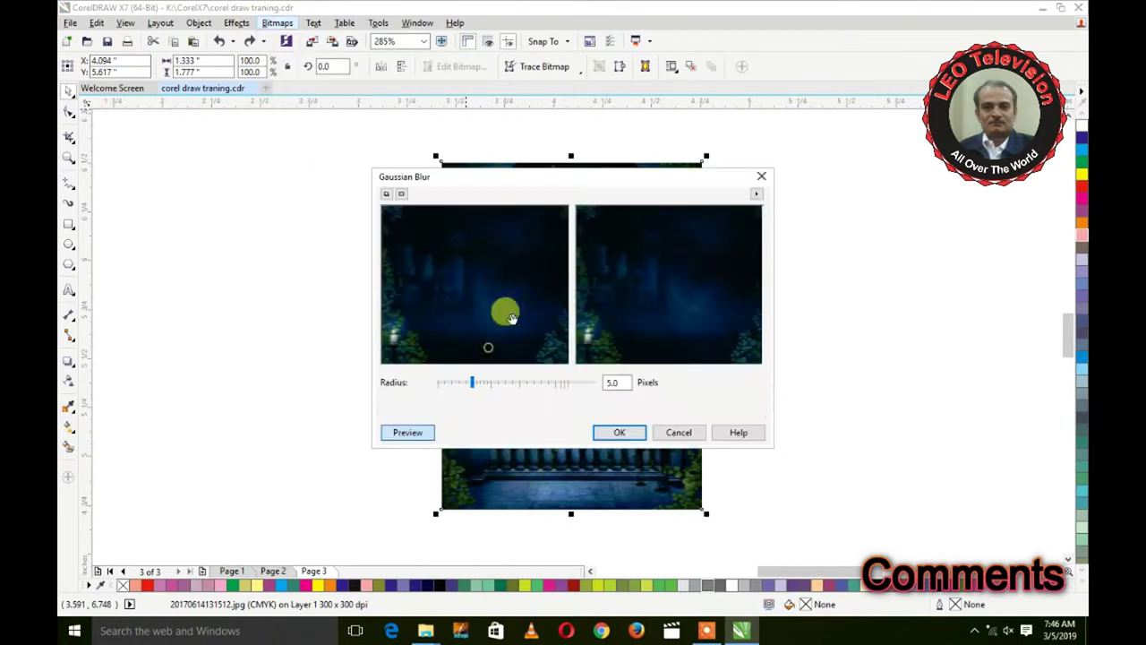
left_click_drag(573, 299, 609, 229)
left_click_drag(612, 179, 812, 91)
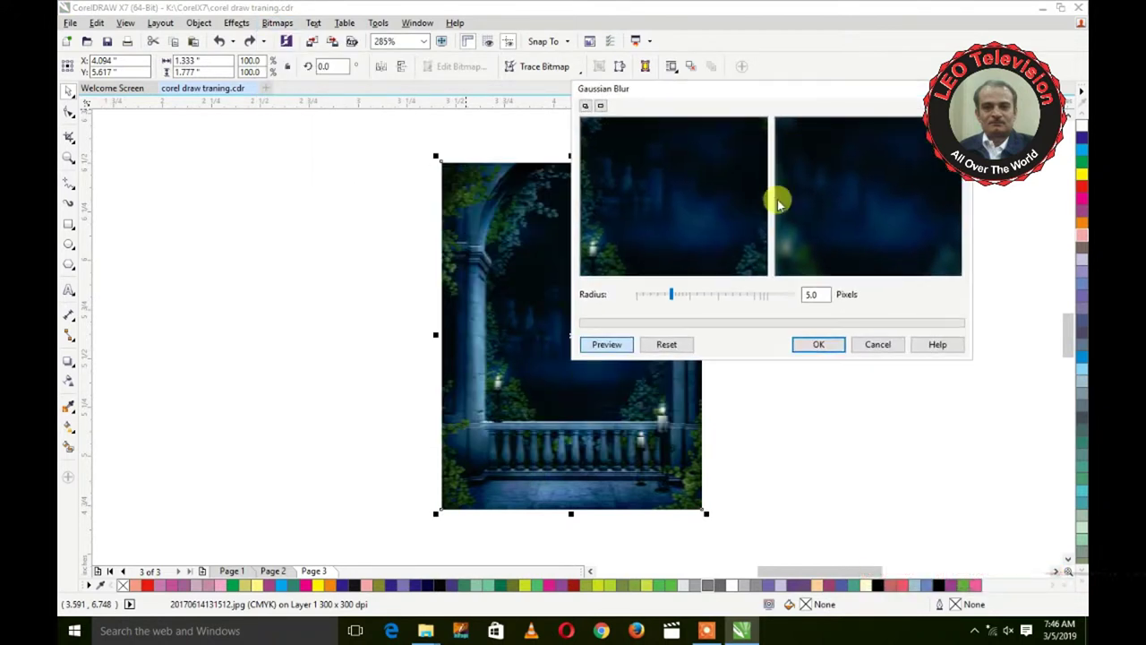
left_click(728, 295)
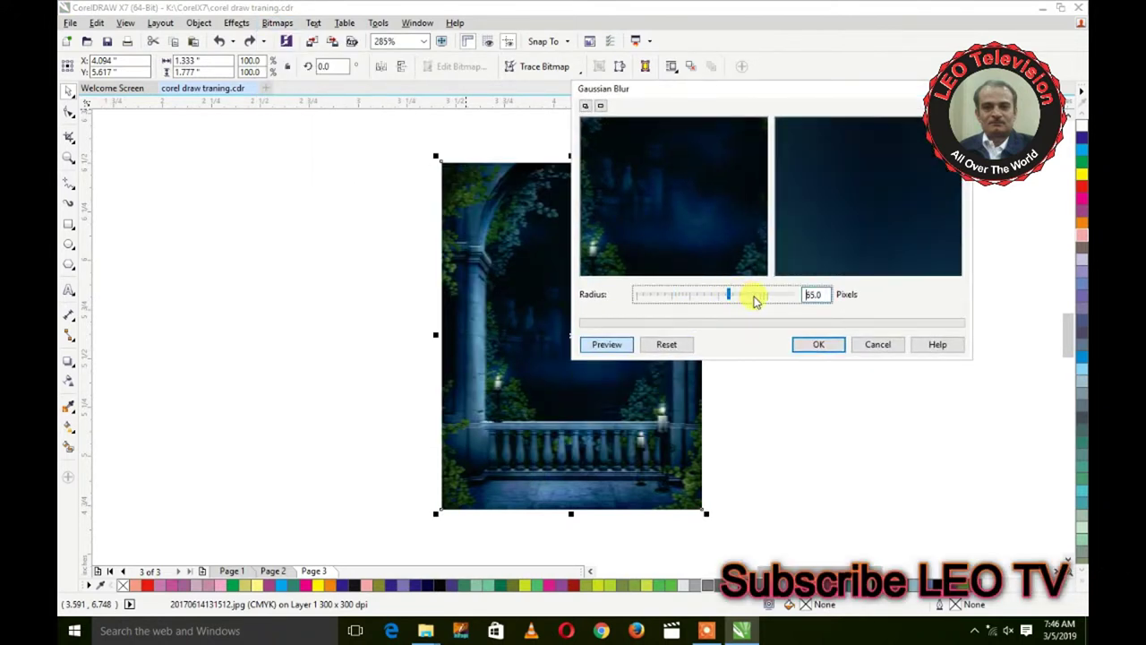
left_click(616, 349)
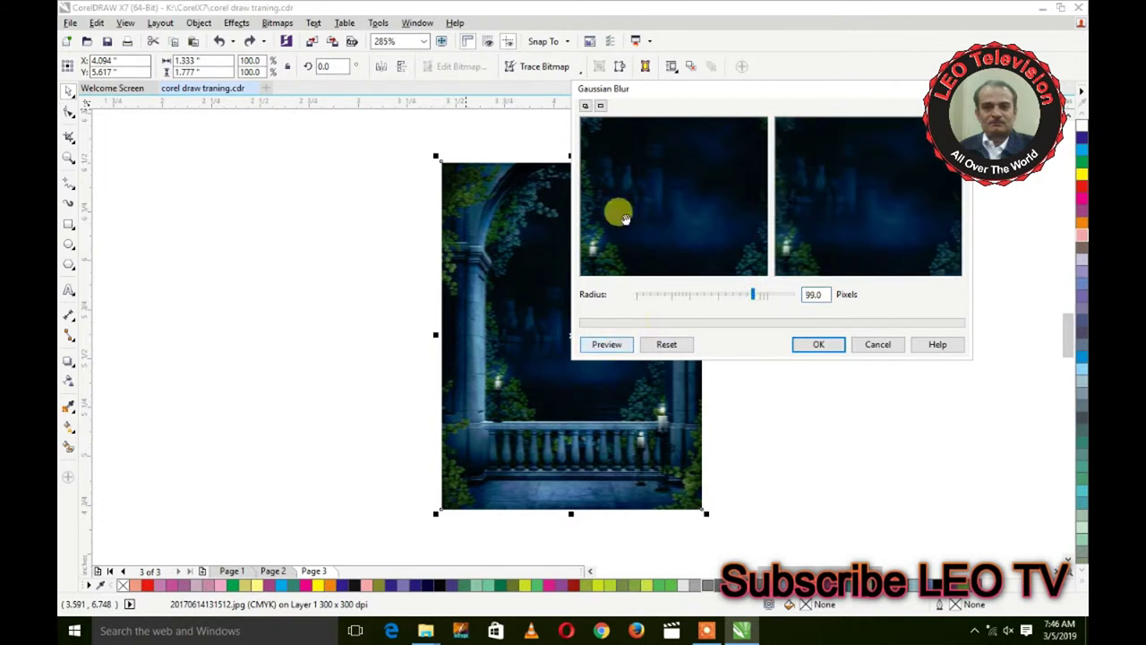
Hide the Gaussian Blur comparison panes, preview a radius of 7 pixels on the picture and discard the blur.
left_click(584, 105)
left_click(711, 131)
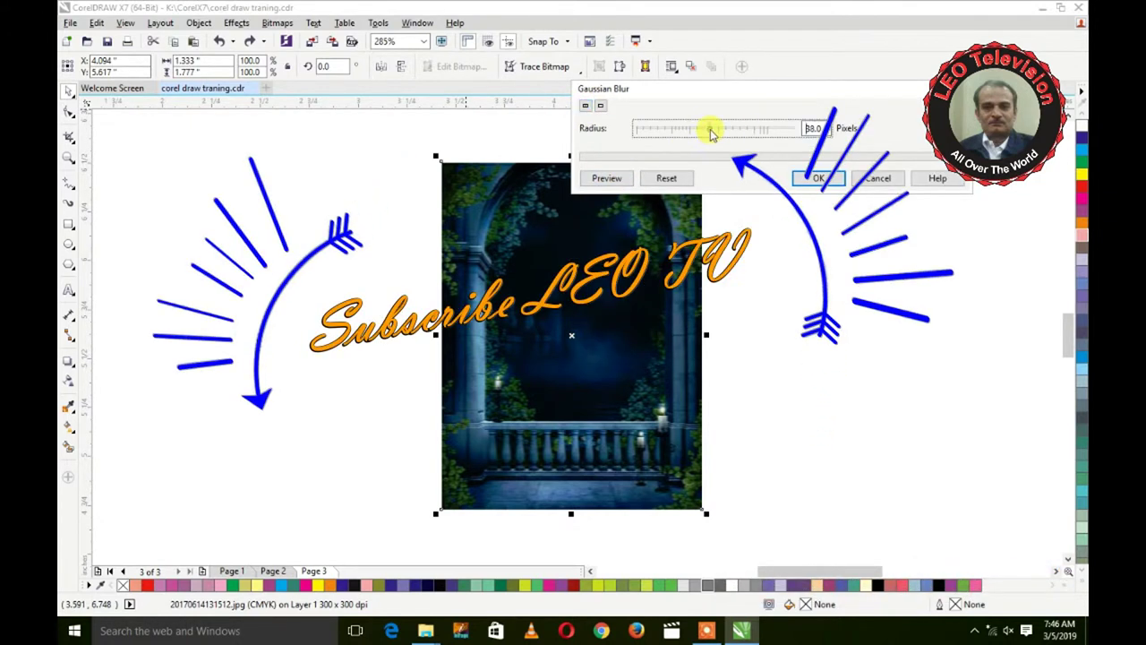
left_click(607, 180)
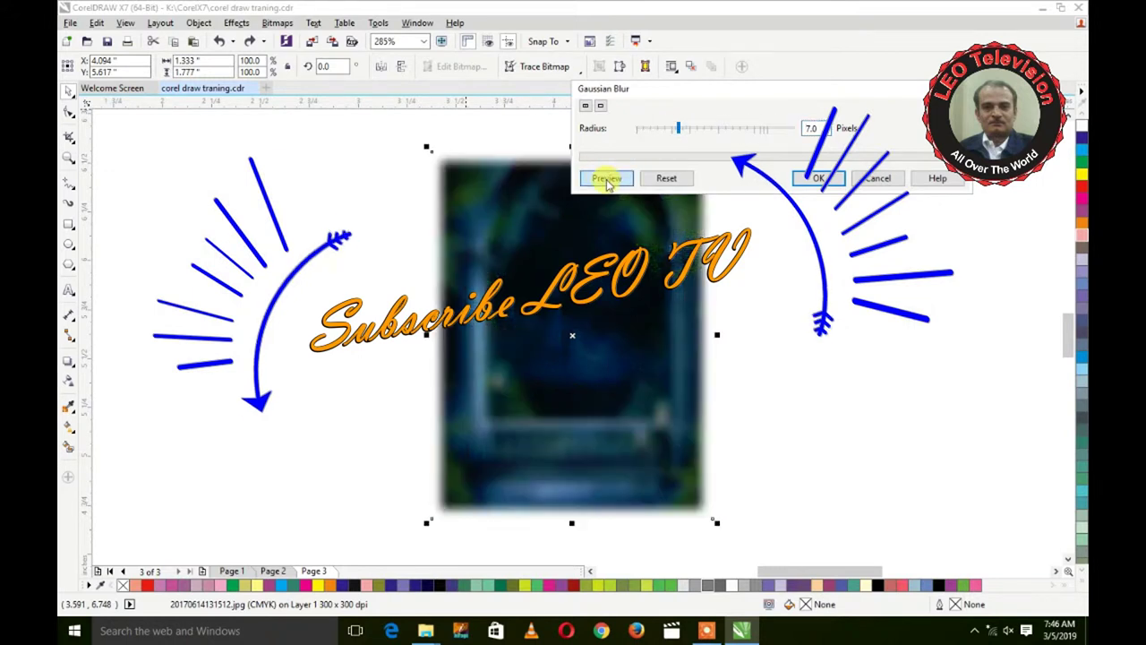
left_click(877, 178)
Preview a Zoom blur with an amount of 77 on the picture and discard it.
left_click(277, 22)
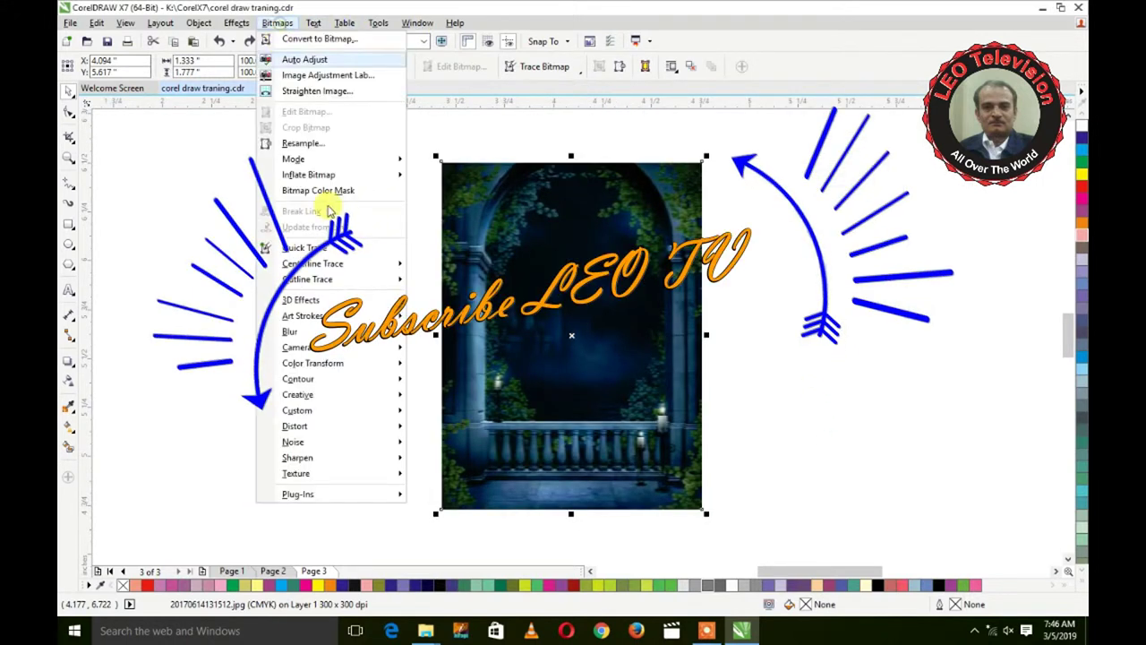
mouse_move(304, 331)
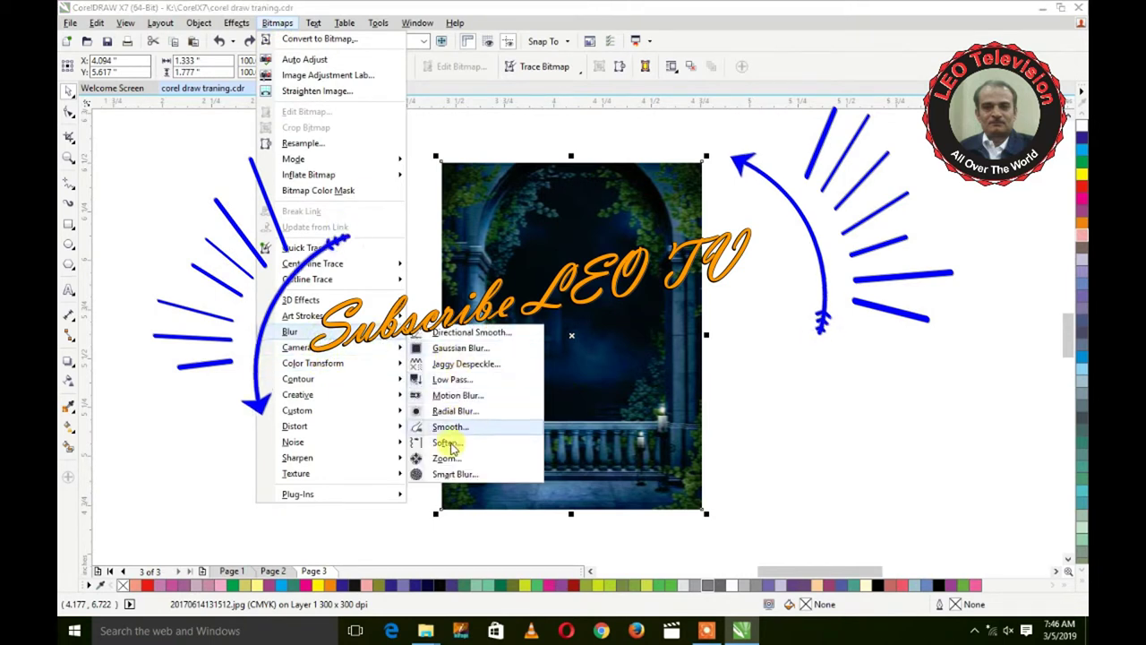
left_click(461, 457)
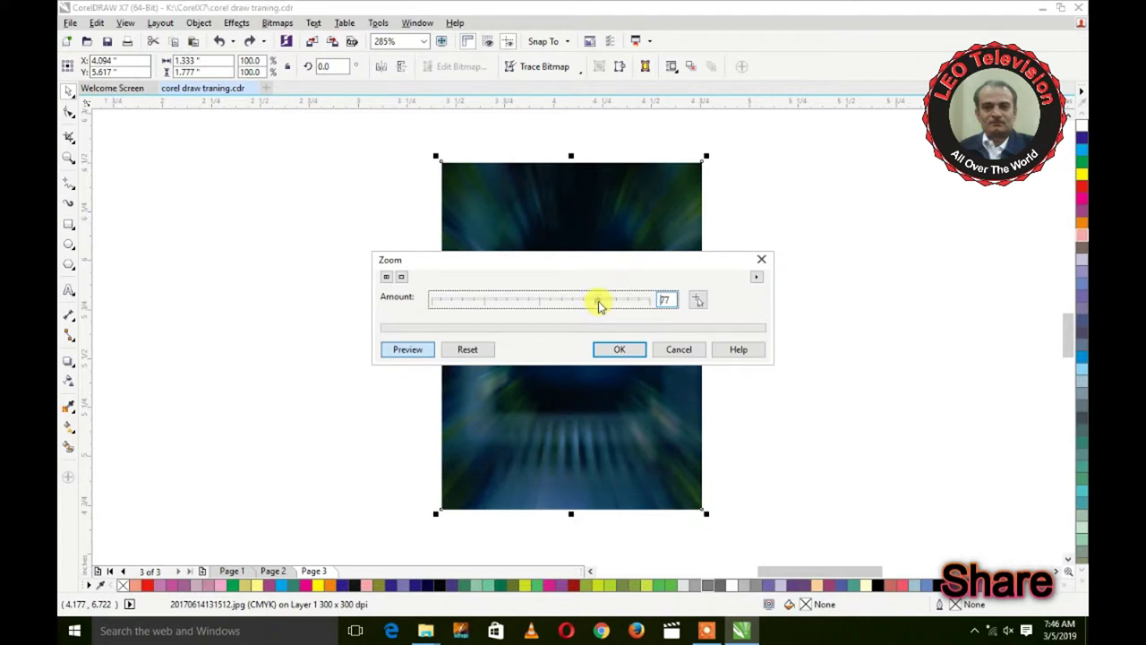
left_click_drag(614, 269, 601, 383)
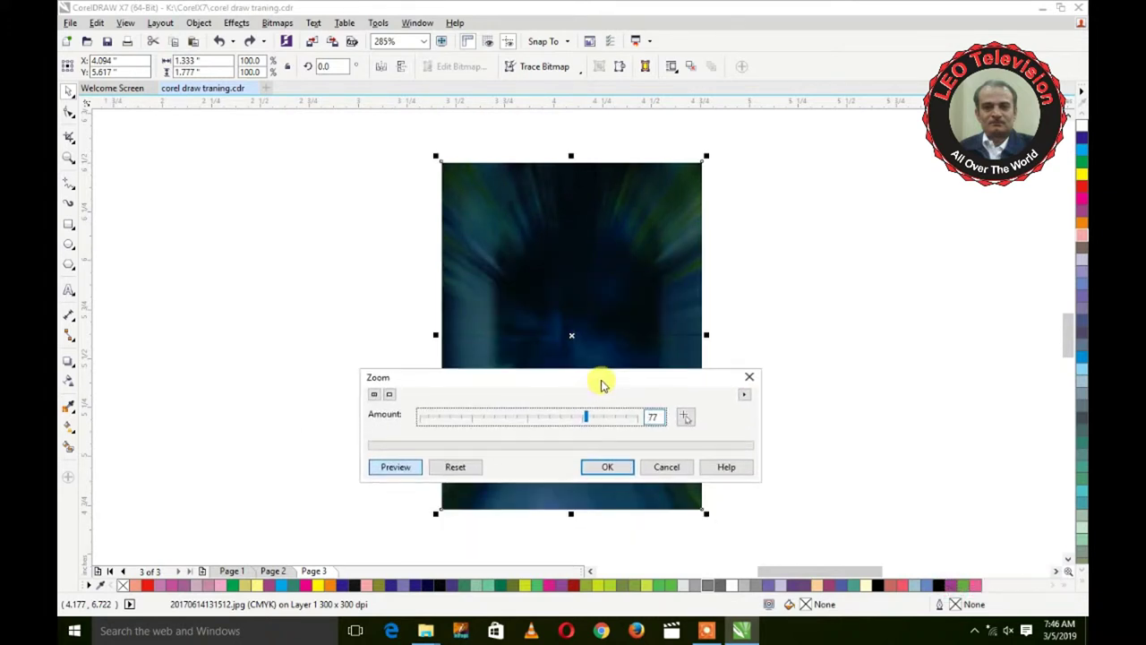
left_click(665, 466)
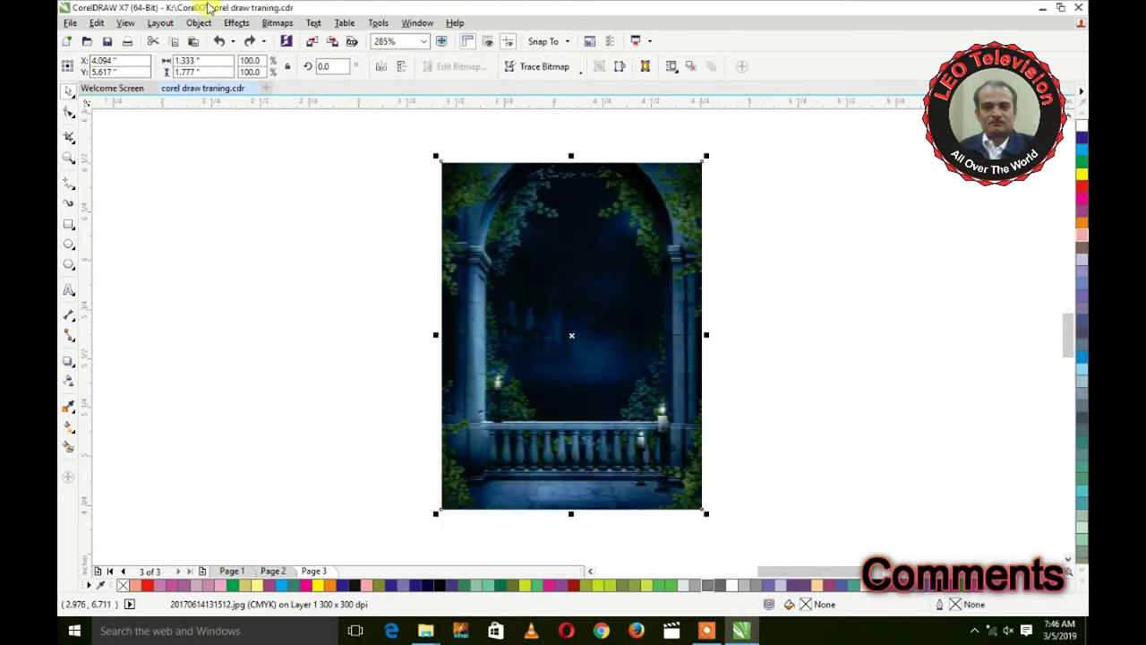
Preview the Find Edges contour effect with Solid and Soft edge types and a raised level, and discard it.
left_click(283, 24)
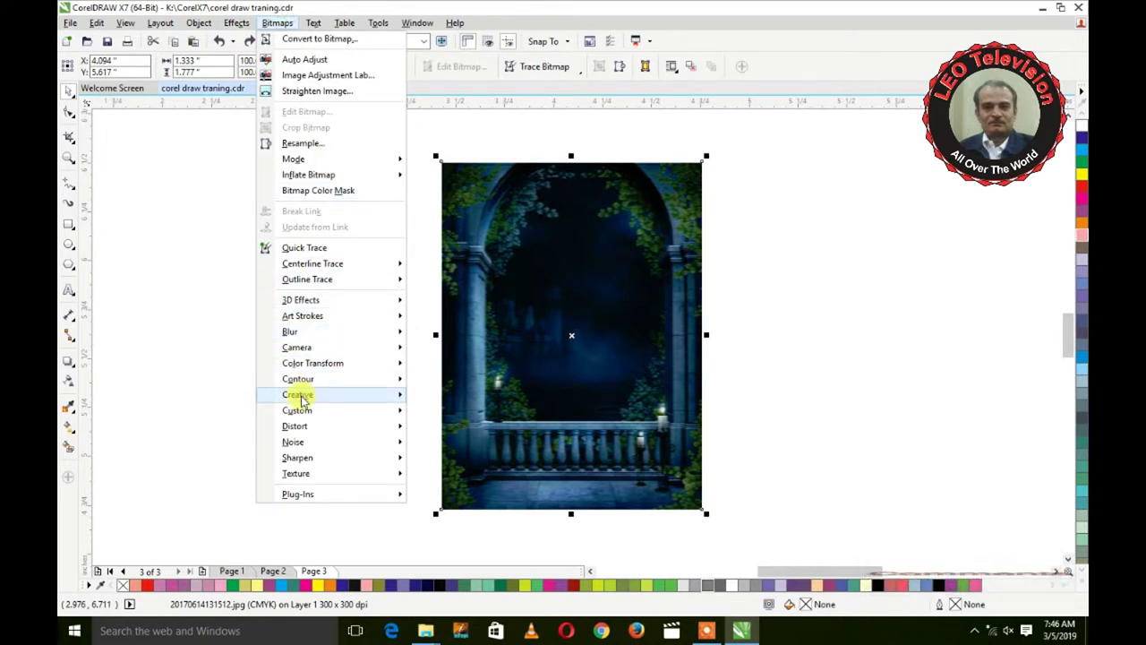
mouse_move(303, 402)
mouse_move(356, 380)
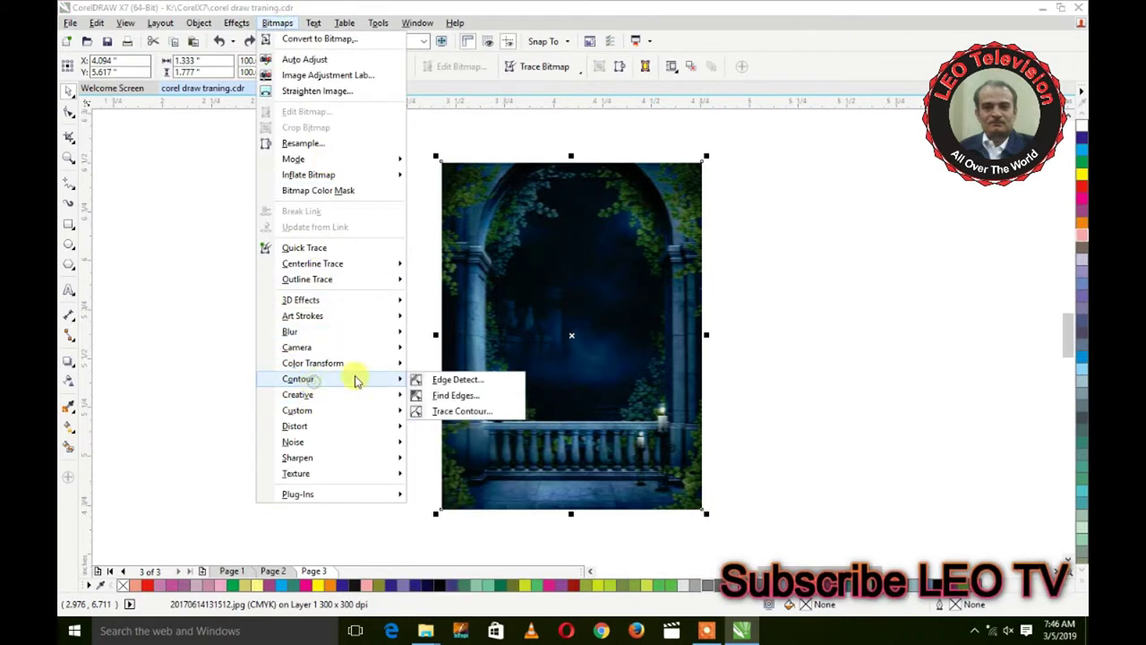
left_click(480, 401)
left_click_drag(537, 264, 750, 123)
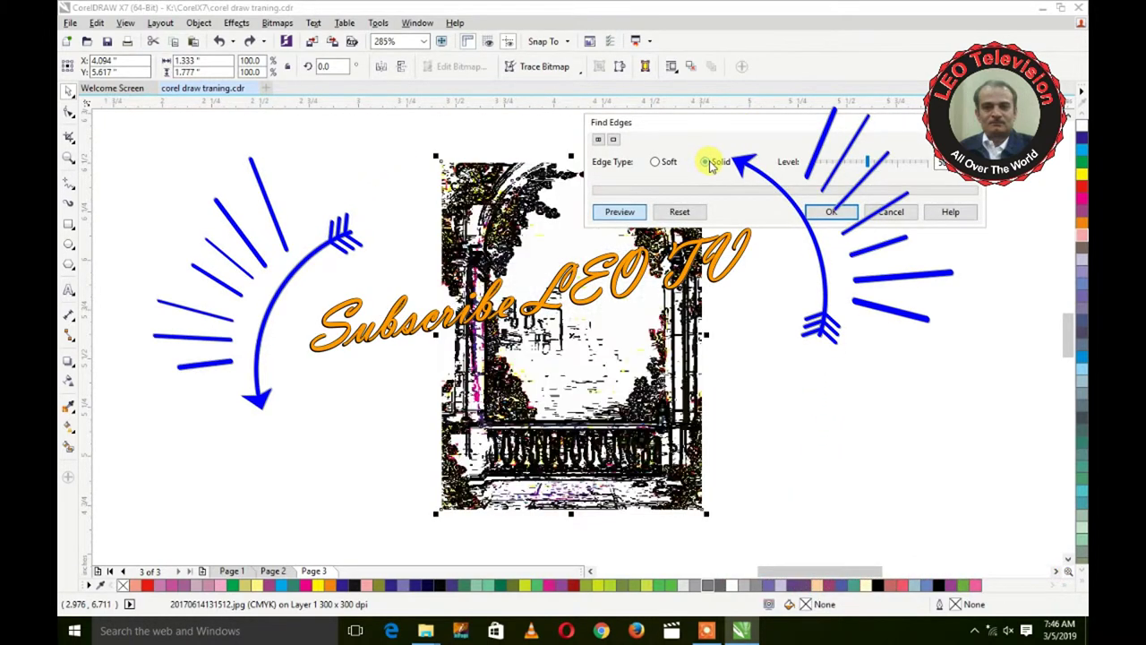
left_click(656, 161)
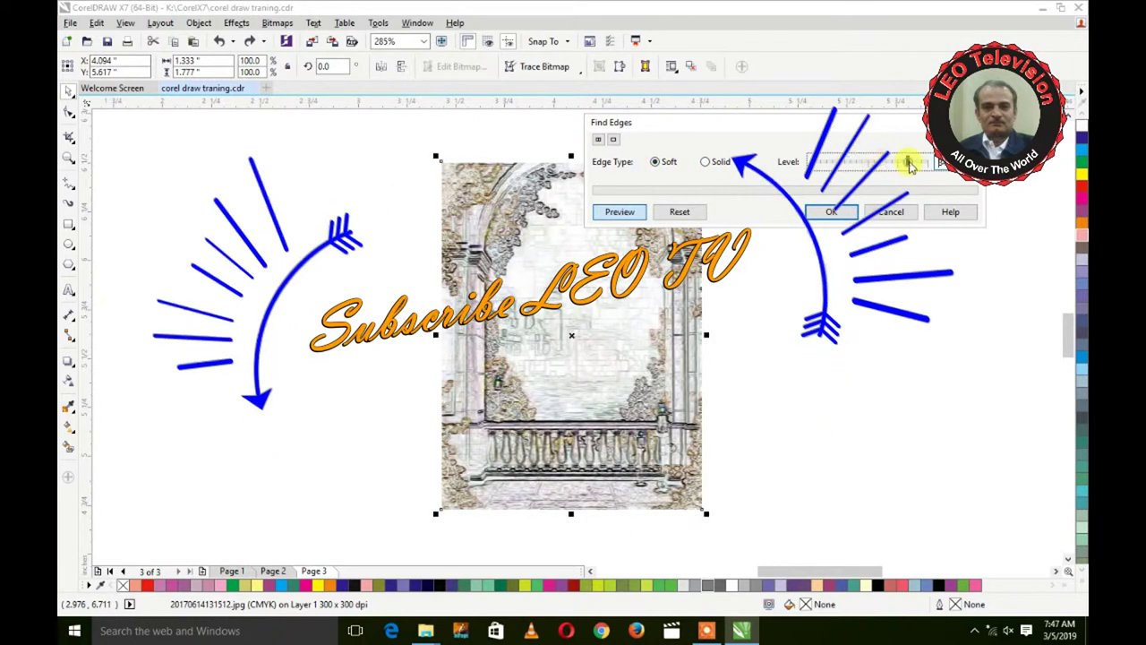
left_click_drag(909, 164, 913, 166)
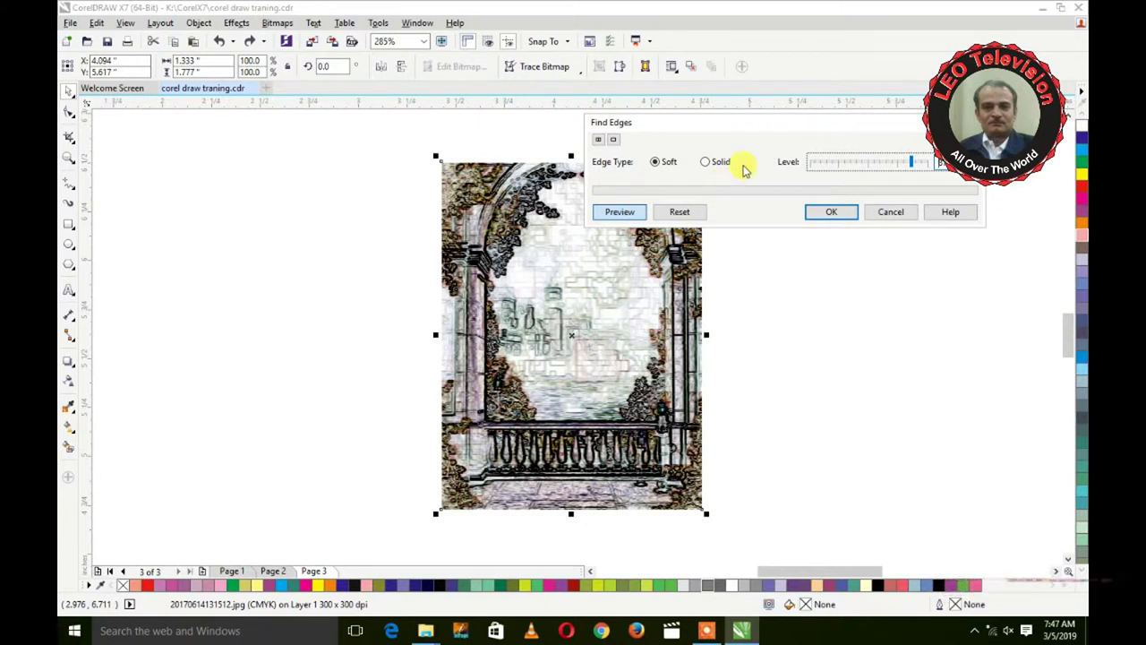
left_click(890, 212)
Start the Kid's Play creative effect on the picture and preview Lite Pegs with a size of 19.
left_click(278, 23)
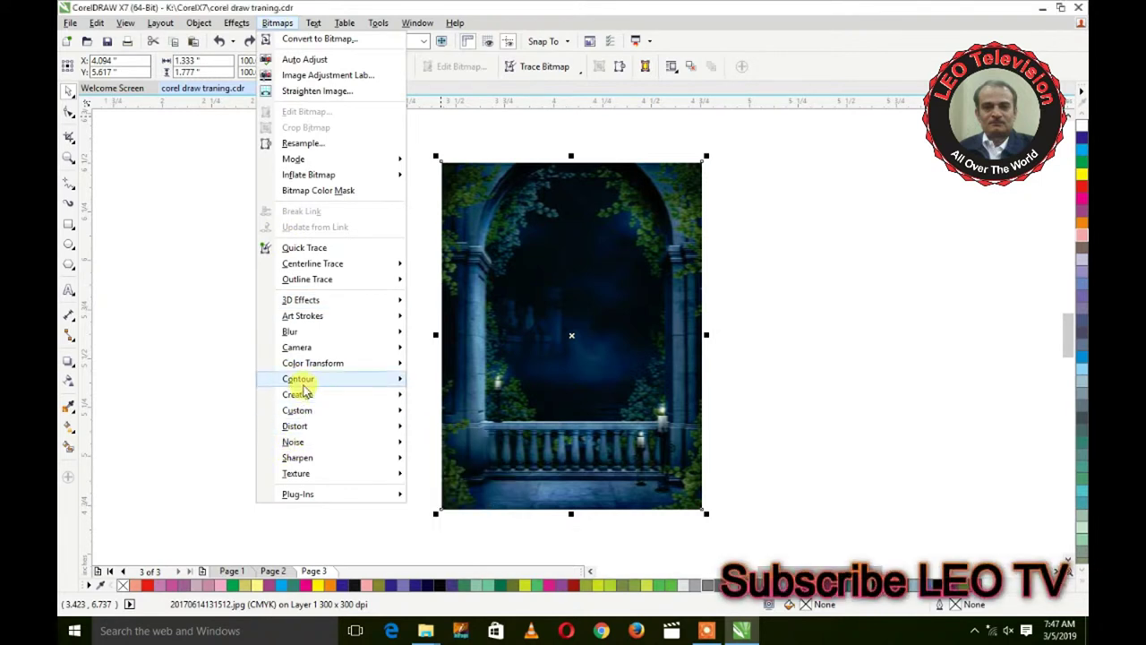
mouse_move(301, 394)
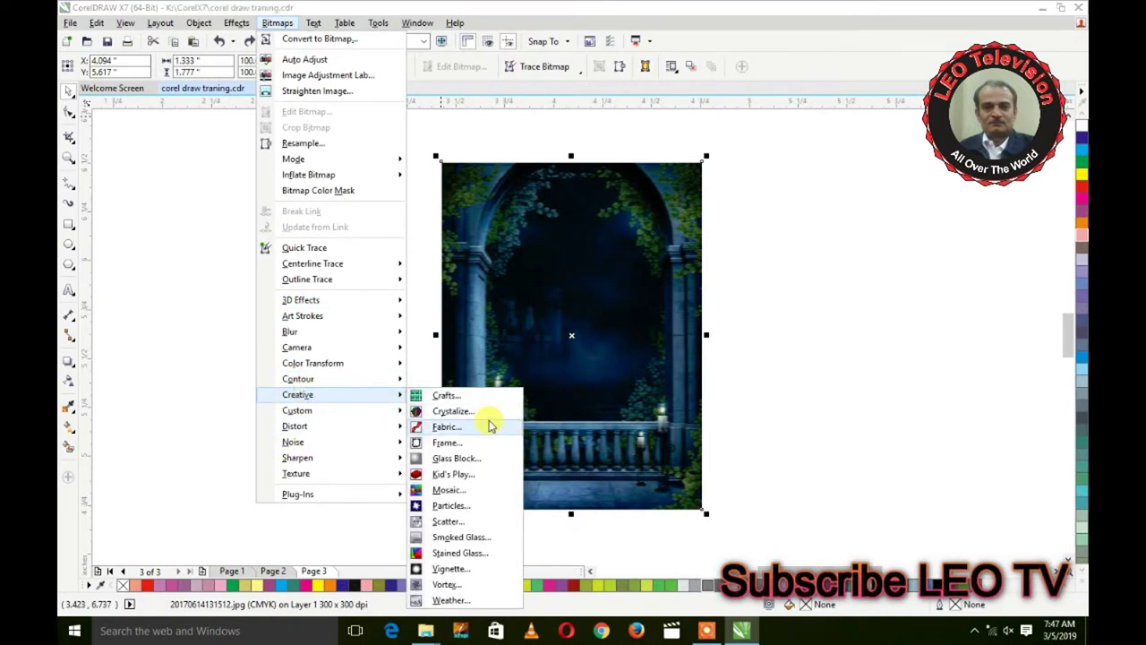
left_click(454, 477)
left_click_drag(615, 242, 897, 65)
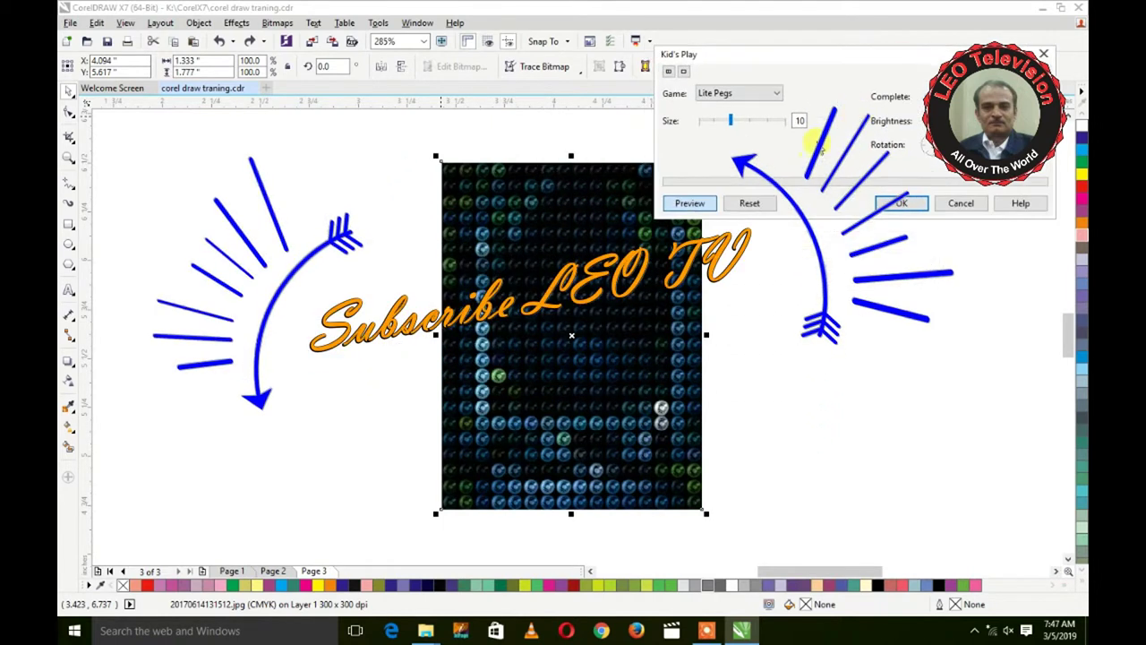
left_click(766, 122)
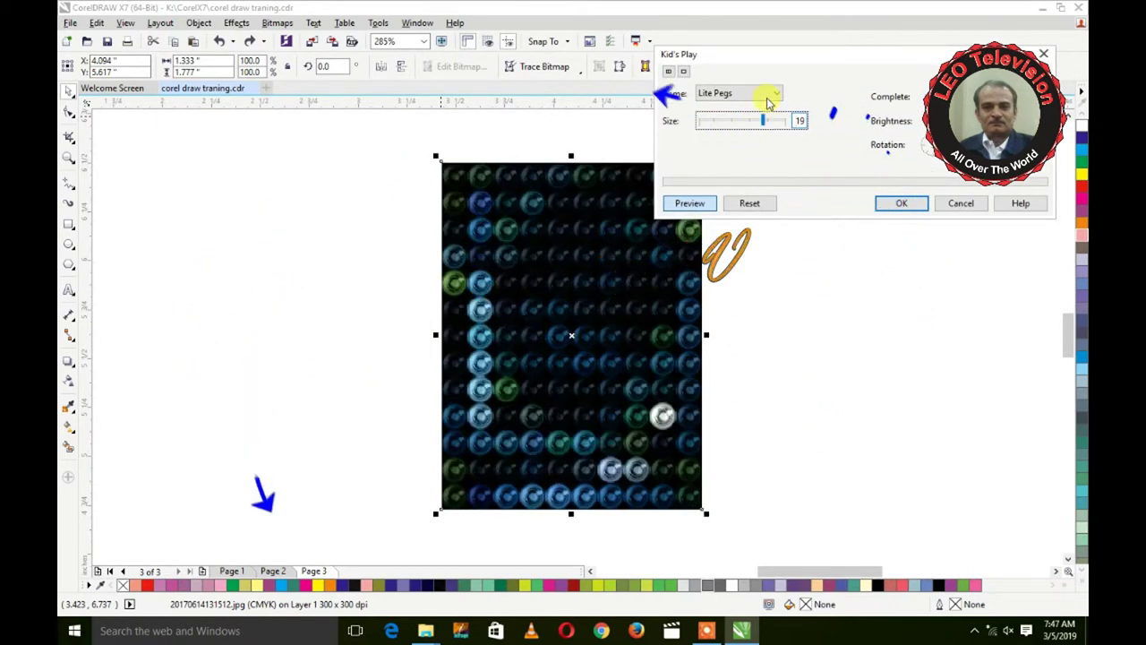
Try the Kid's Play games Building Blocks at size 19 and Finger Paint at size 4.
left_click(765, 93)
left_click(751, 118)
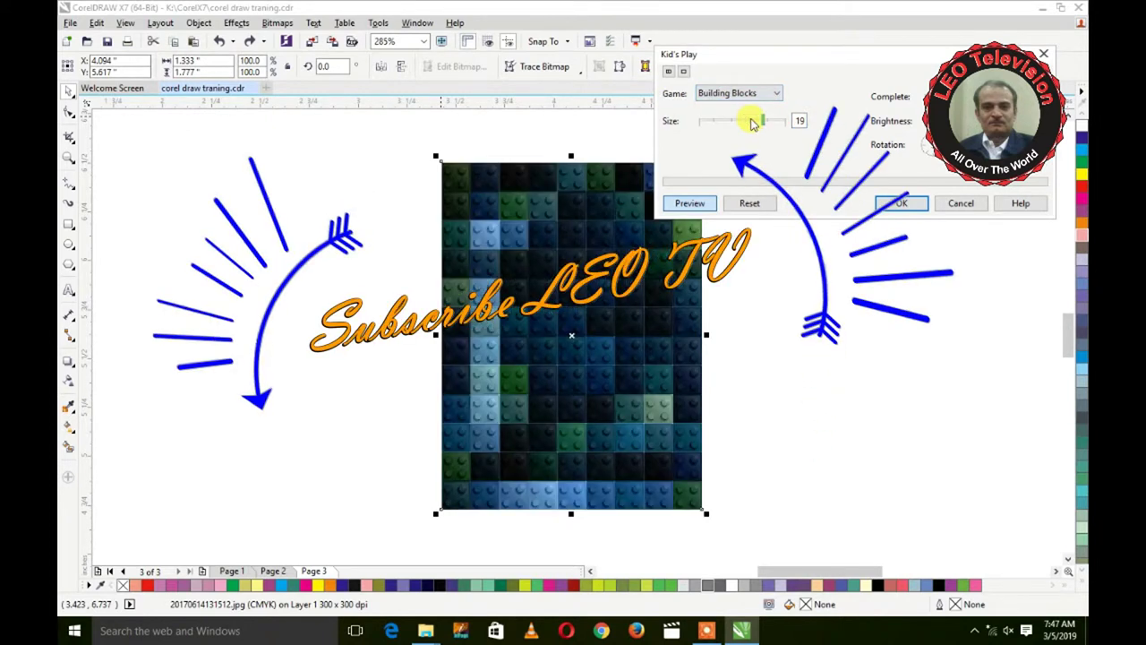
left_click(756, 94)
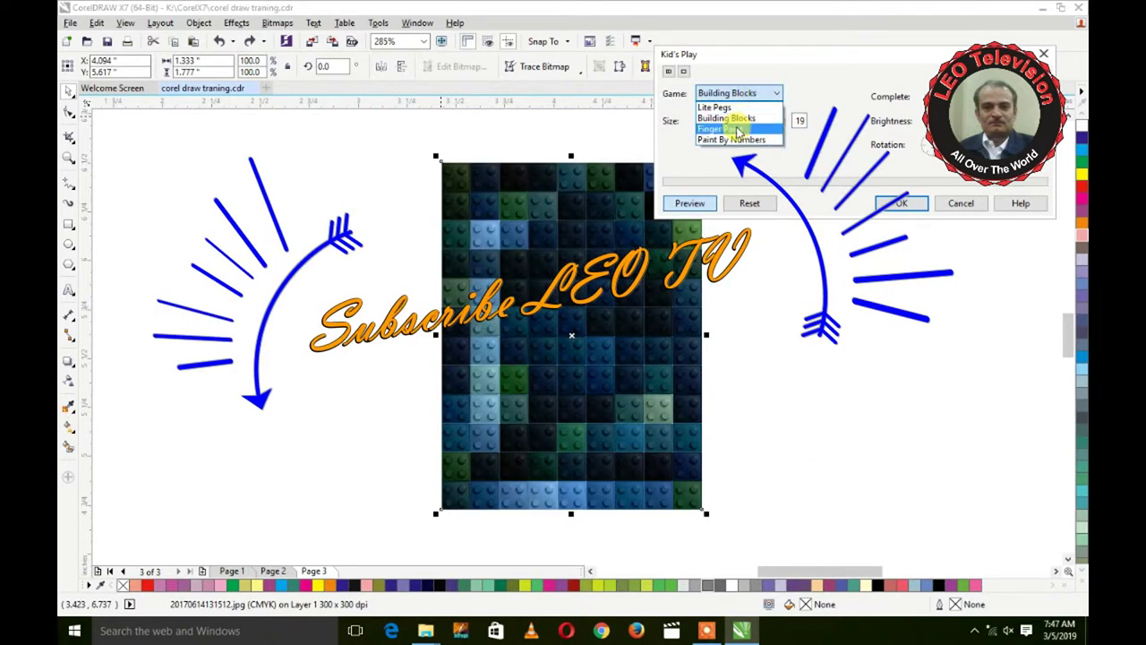
left_click(736, 126)
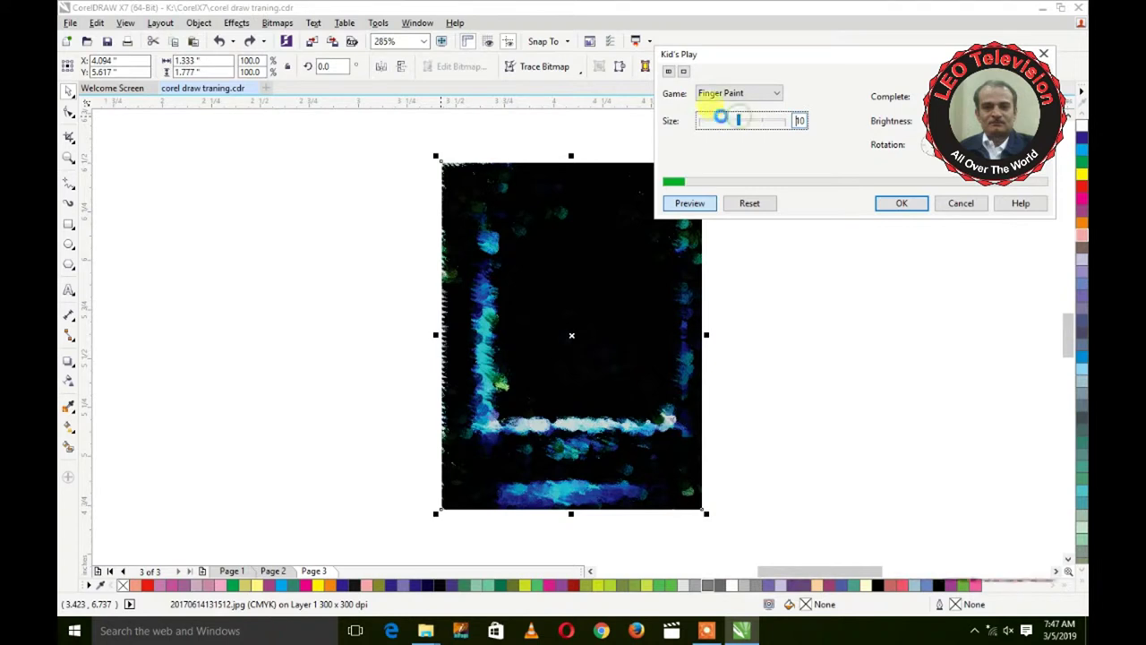
Preview the Kid's Play games Paint By Numbers at detail 4, Lite Pegs and Building Blocks at size 4, and discard the effect.
left_click(775, 93)
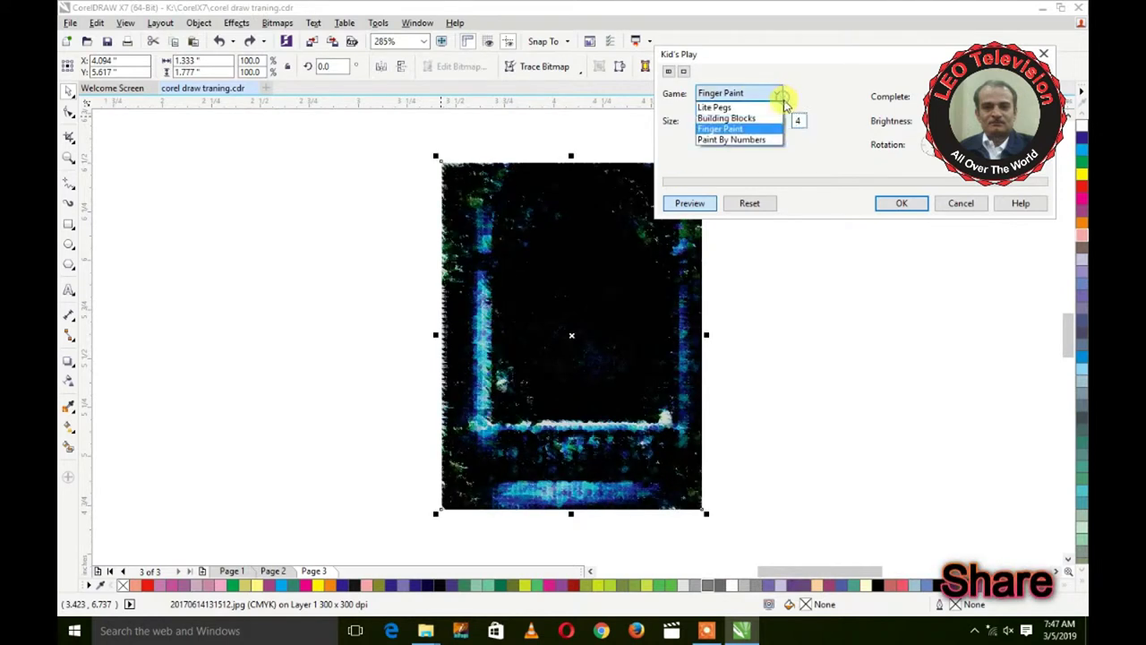
left_click(723, 143)
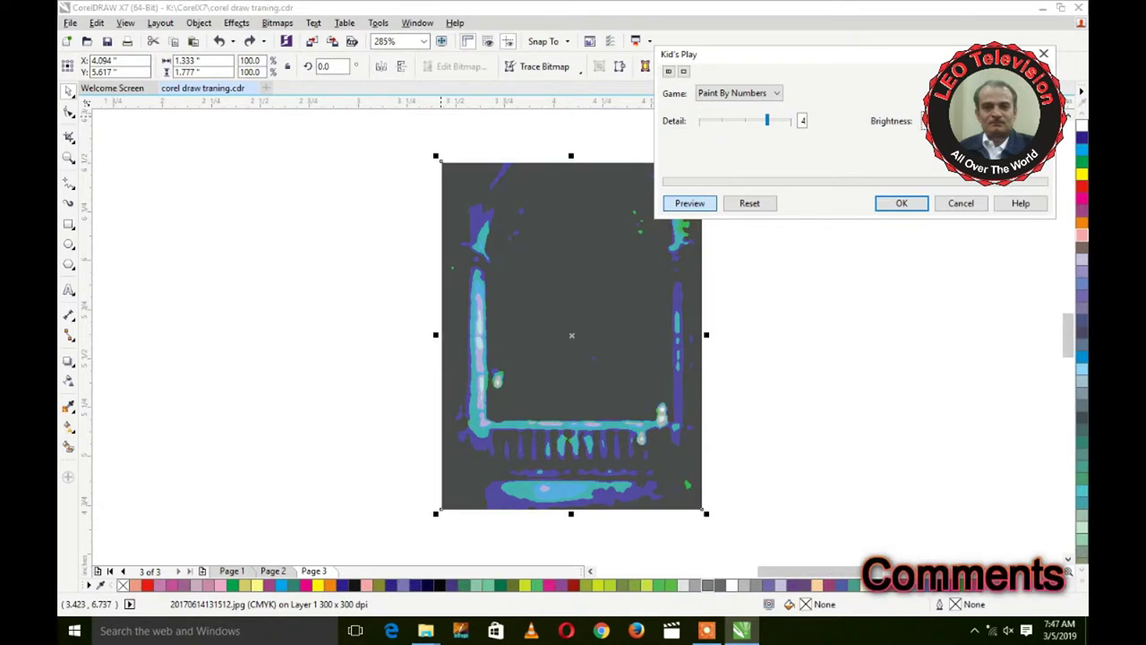
left_click(777, 94)
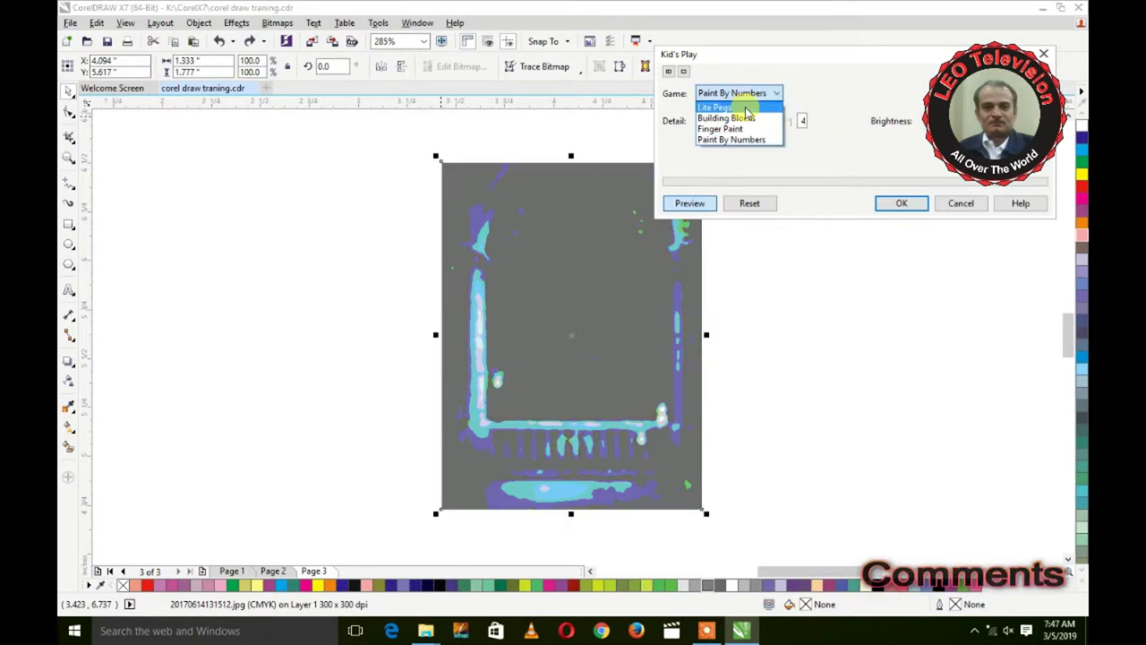
left_click(743, 109)
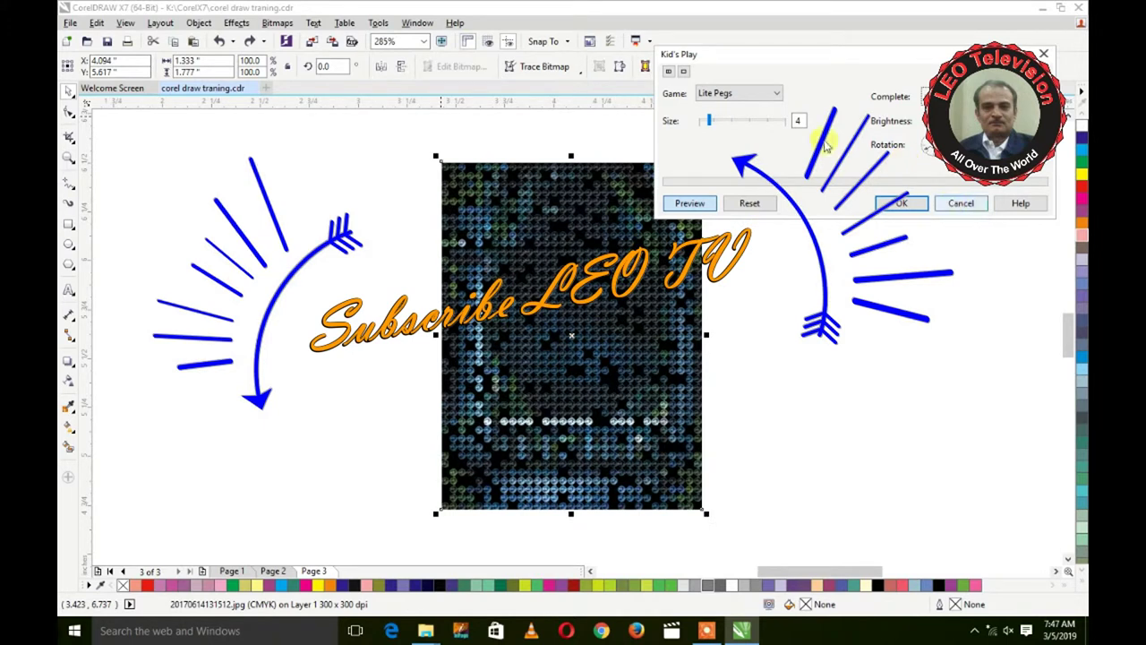
left_click(775, 93)
left_click(729, 116)
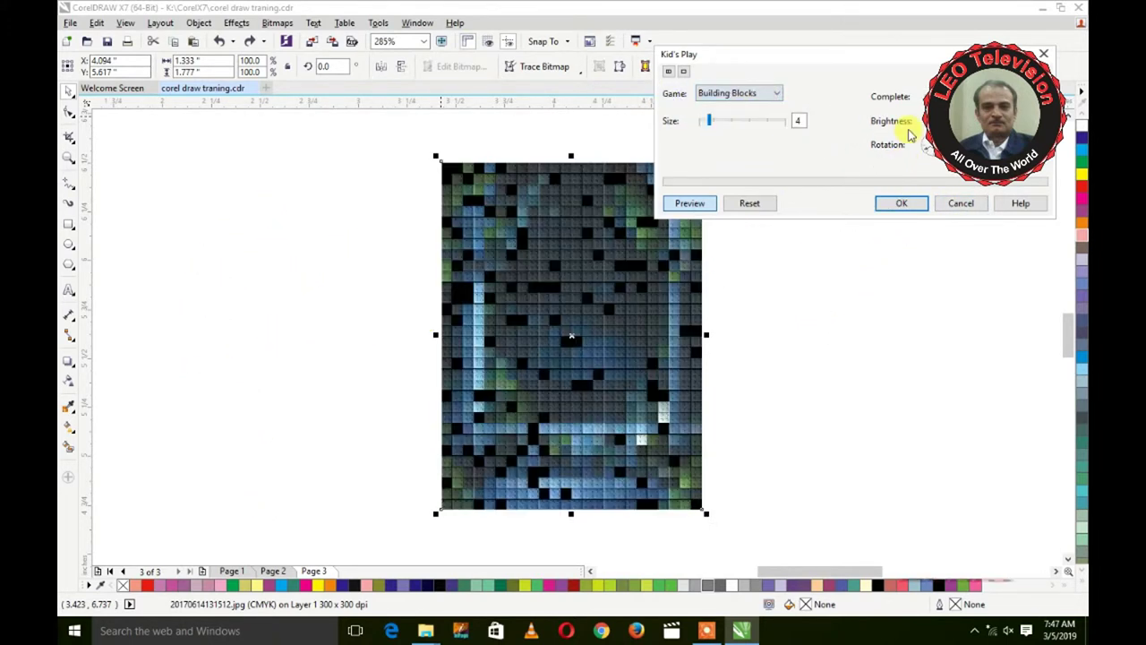
left_click(777, 94)
left_click(748, 136)
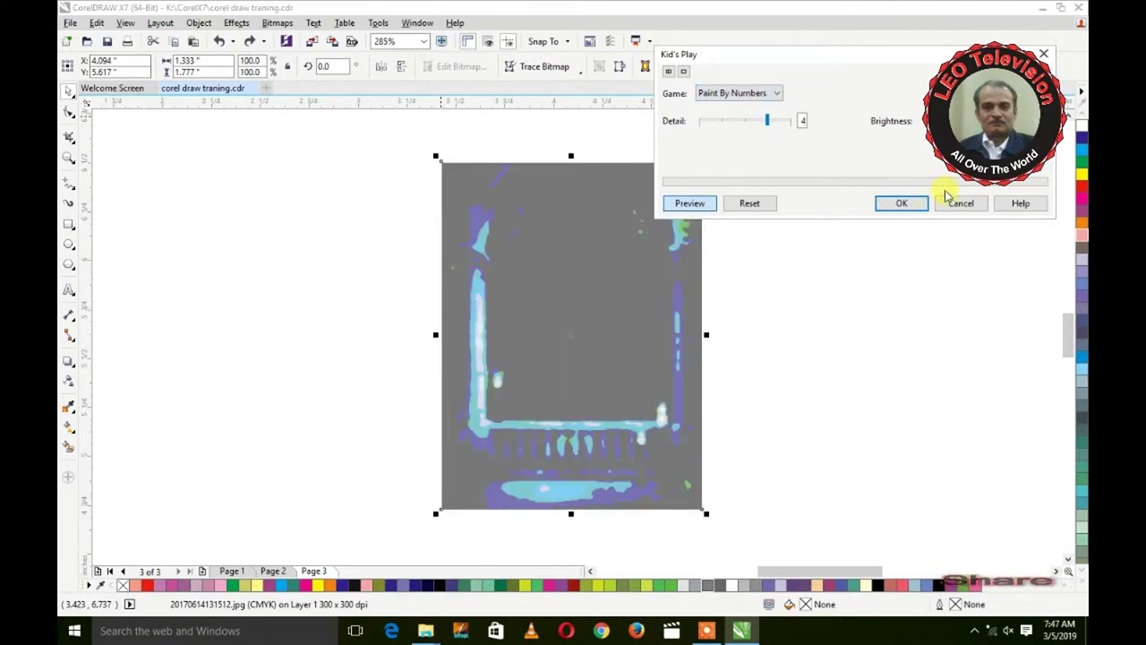
left_click(959, 204)
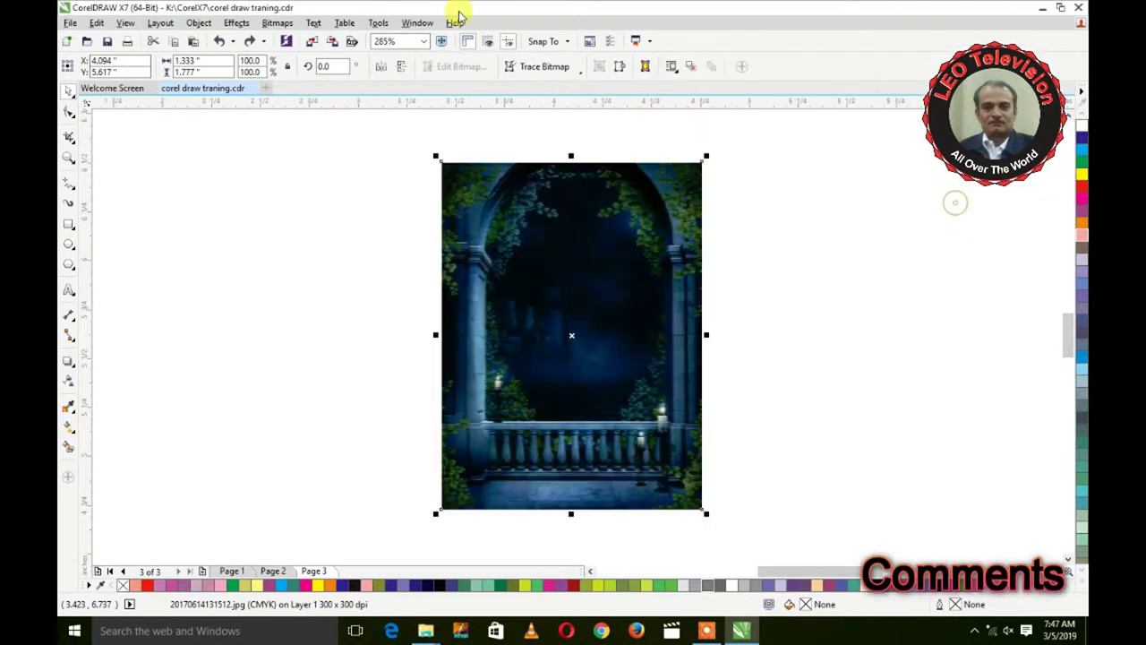
Preview Directional Sharpen on the picture at 25 and 100 percent, and discard it.
left_click(279, 23)
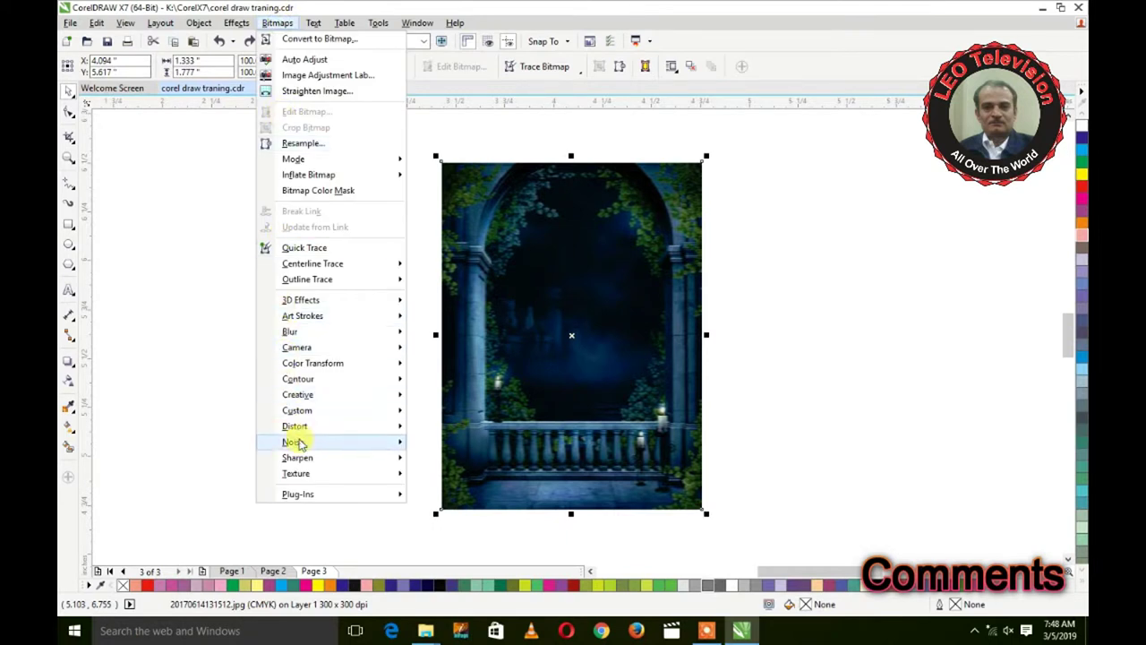
mouse_move(298, 458)
left_click(486, 475)
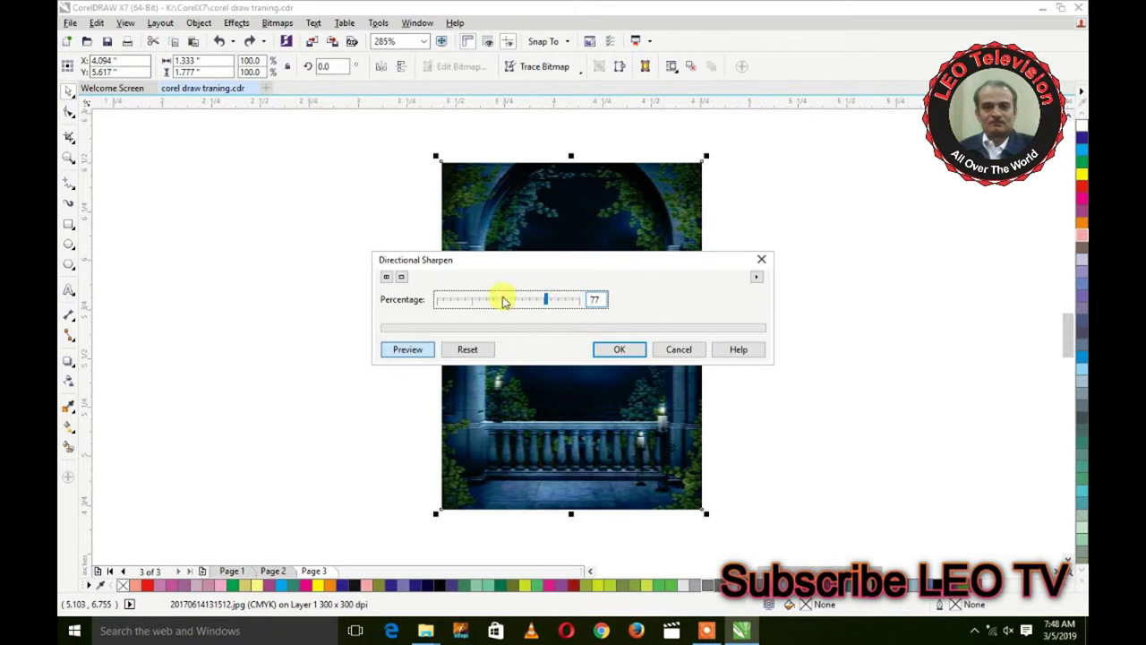
left_click_drag(487, 300, 472, 300)
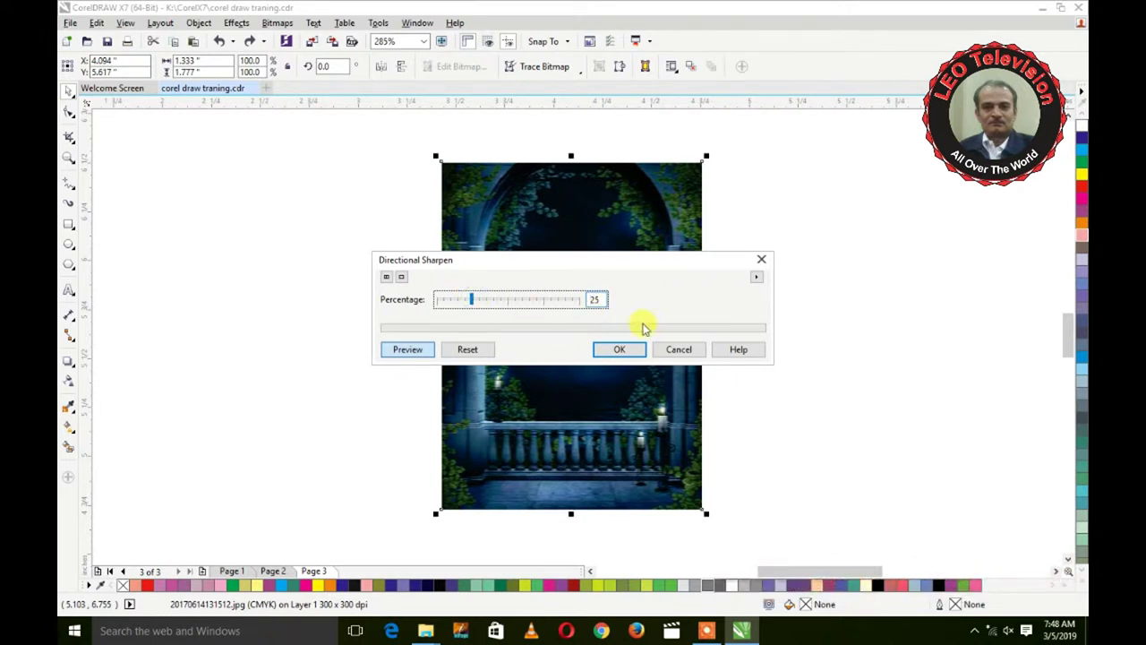
left_click_drag(632, 269, 762, 153)
left_click(729, 155)
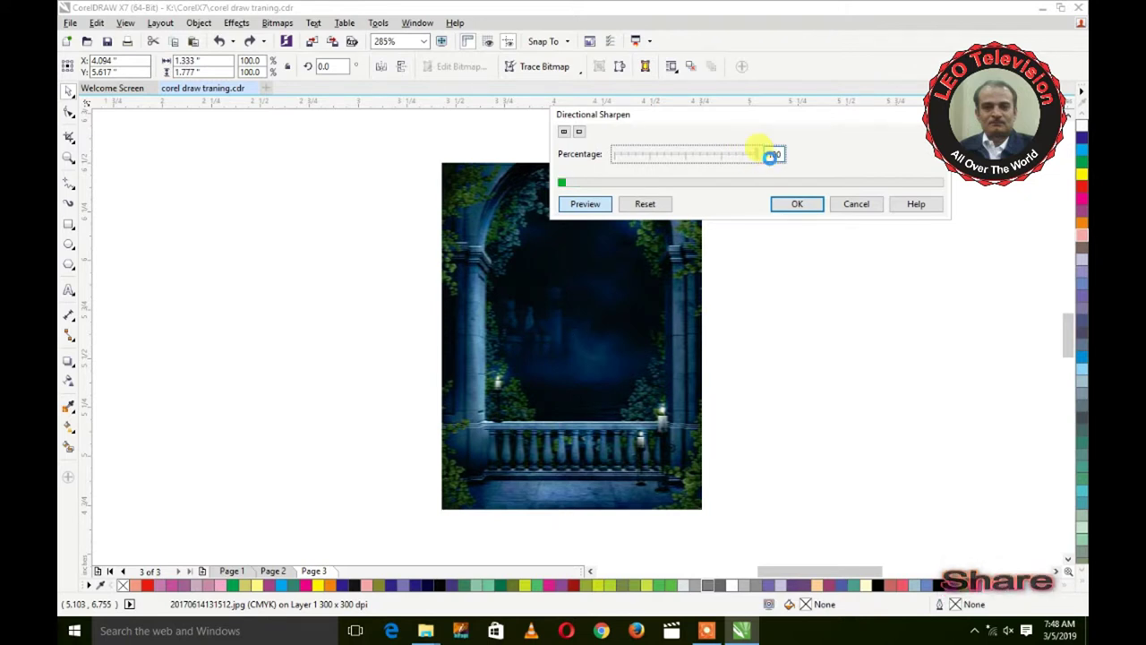
left_click(852, 203)
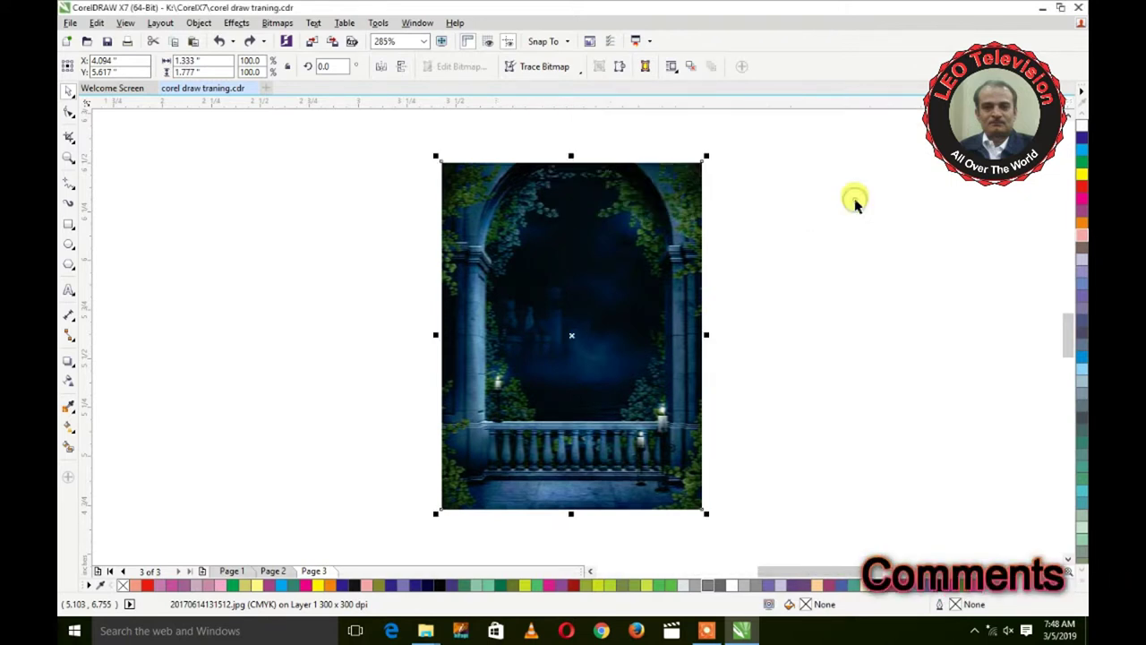
Start the Etching texture effect on the picture with a detail of 90, previewing depths of 25, 50 and 89.
left_click(277, 23)
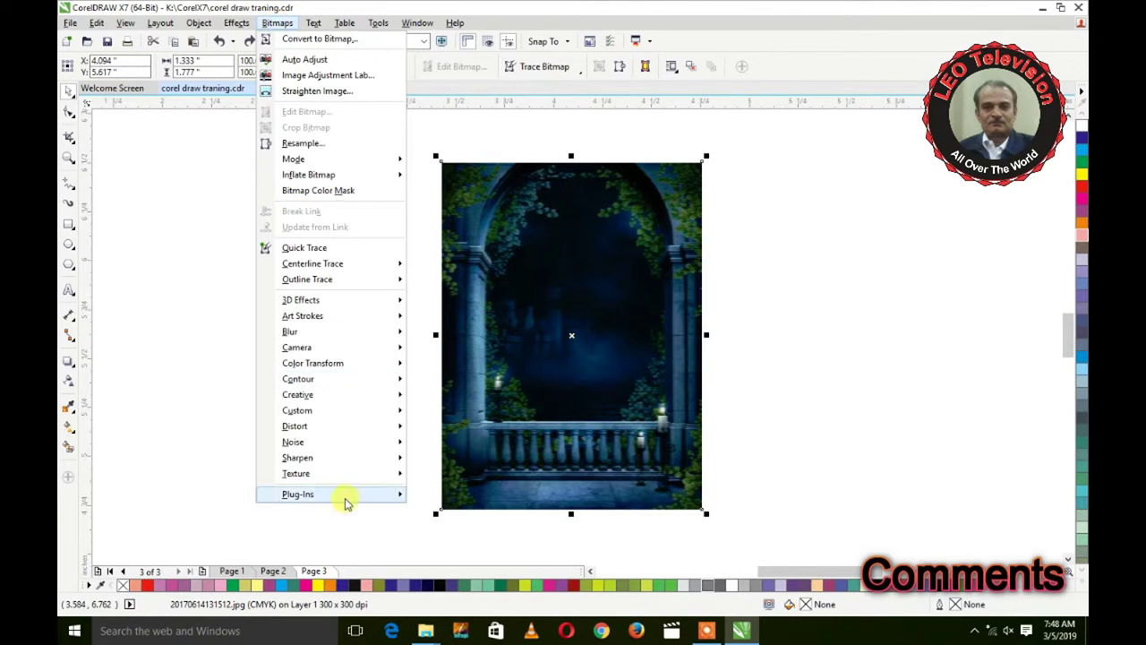
mouse_move(330, 479)
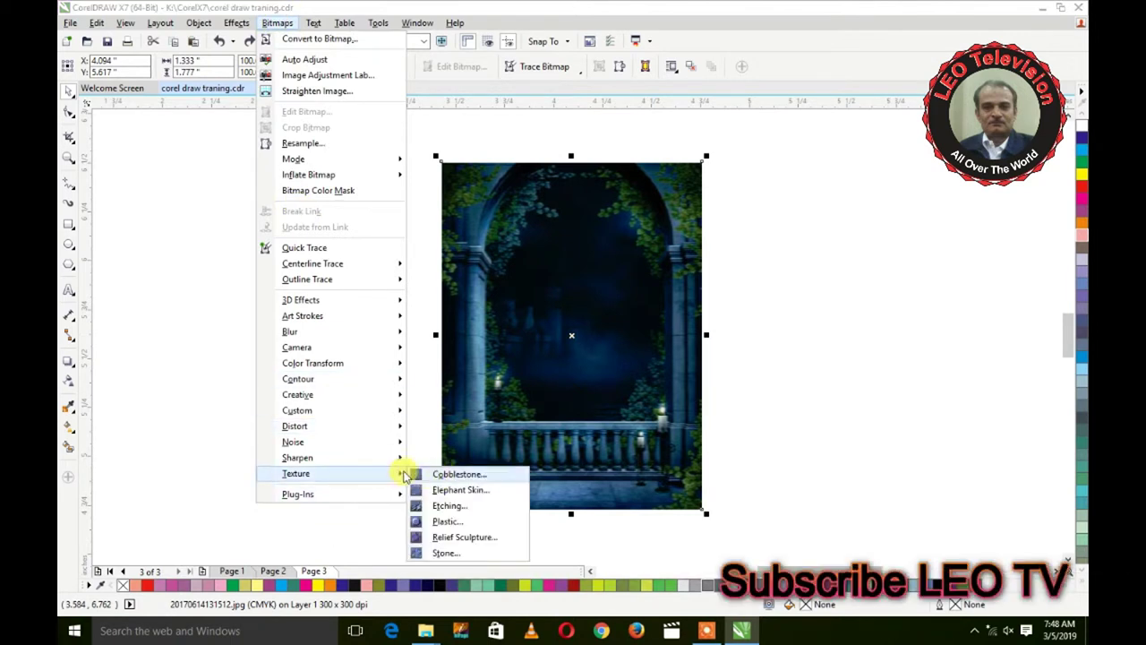
left_click(467, 507)
left_click_drag(616, 256, 800, 132)
left_click_drag(672, 167, 698, 168)
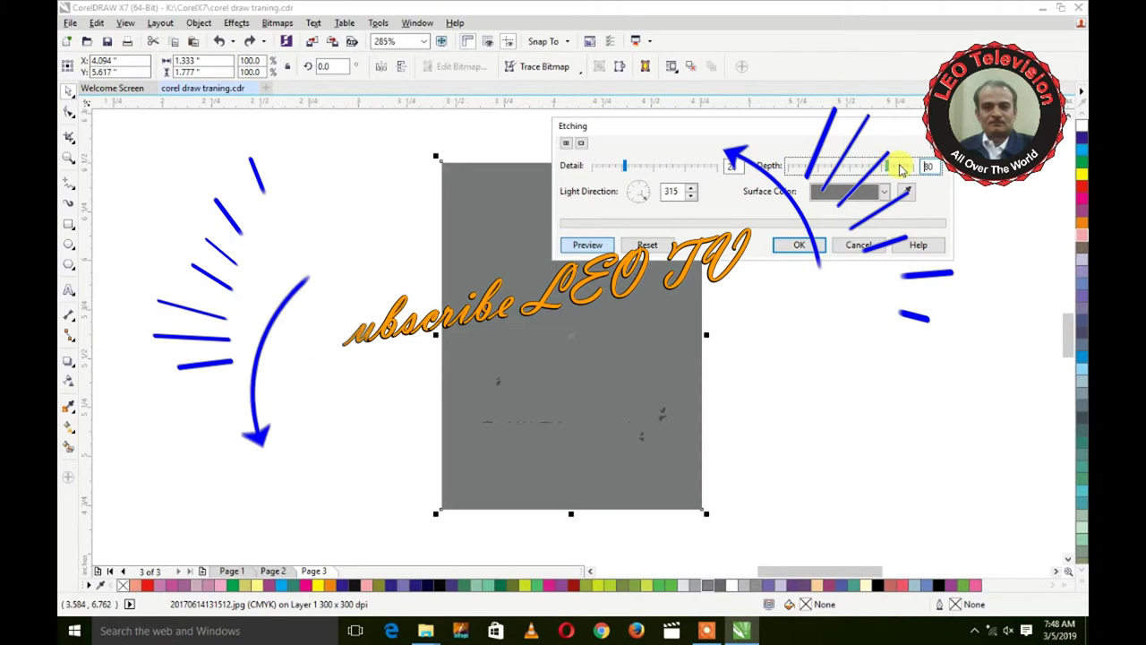
left_click(697, 167)
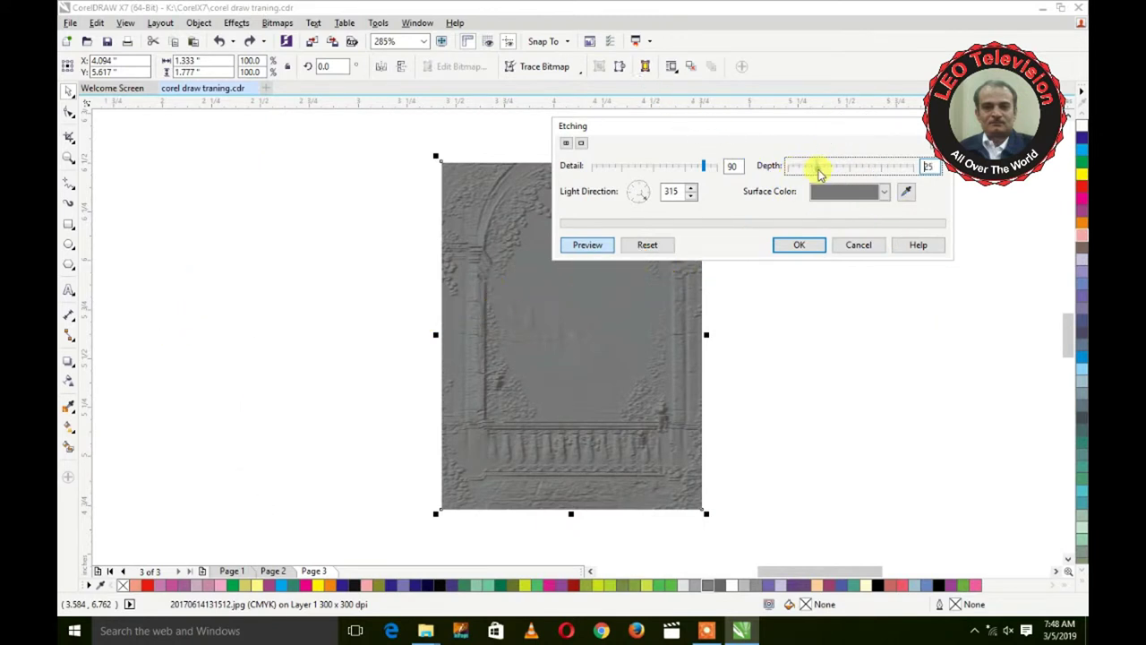
left_click(818, 169)
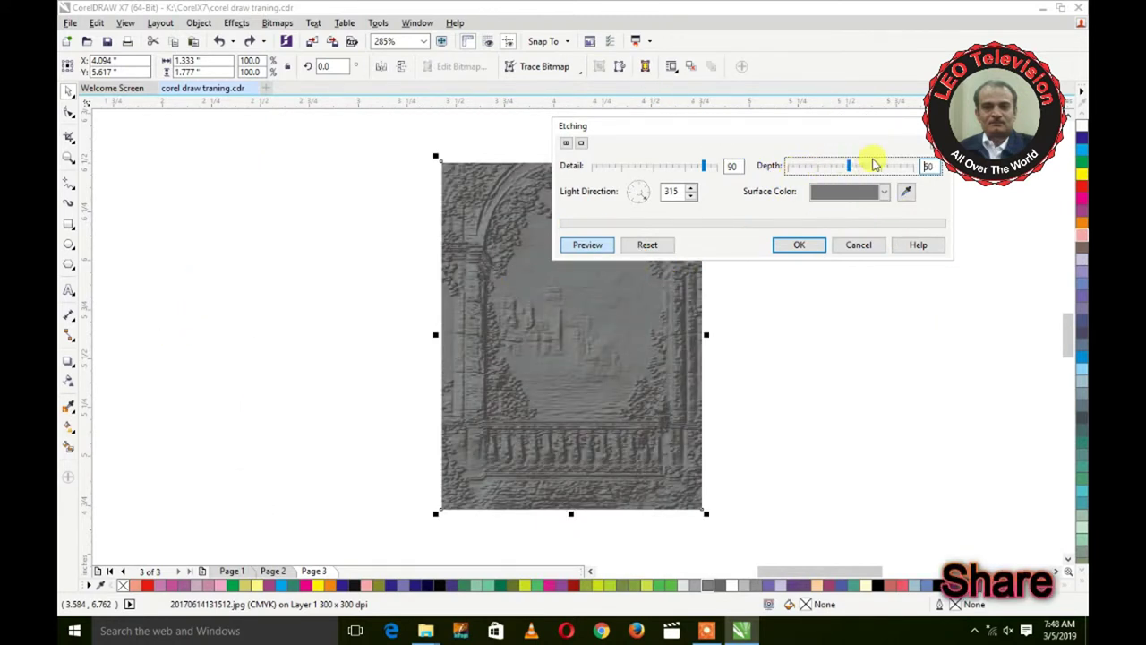
left_click_drag(891, 170, 897, 167)
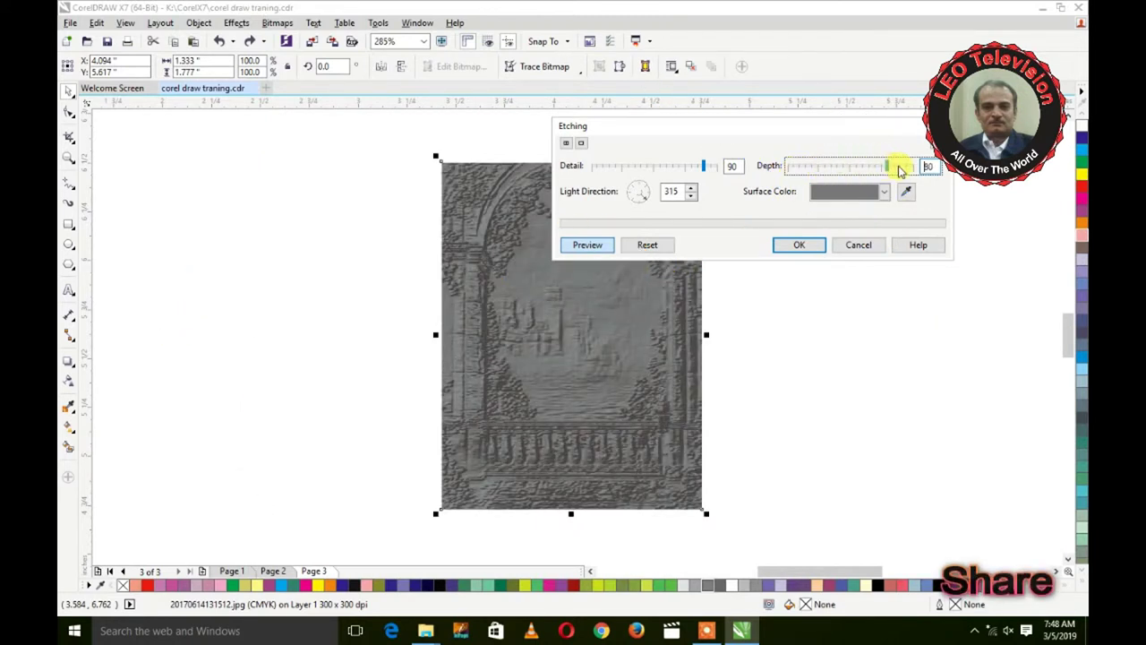
Try magenta, pale cream and light yellow as the etching's surface color.
left_click(878, 188)
left_click(862, 233)
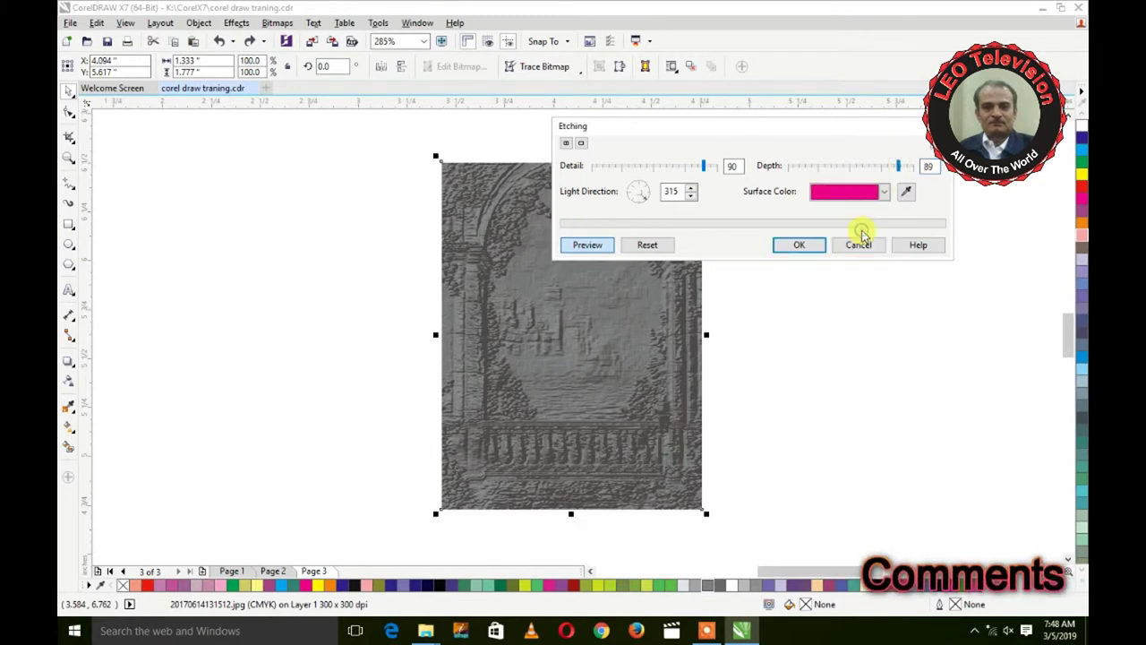
left_click(864, 193)
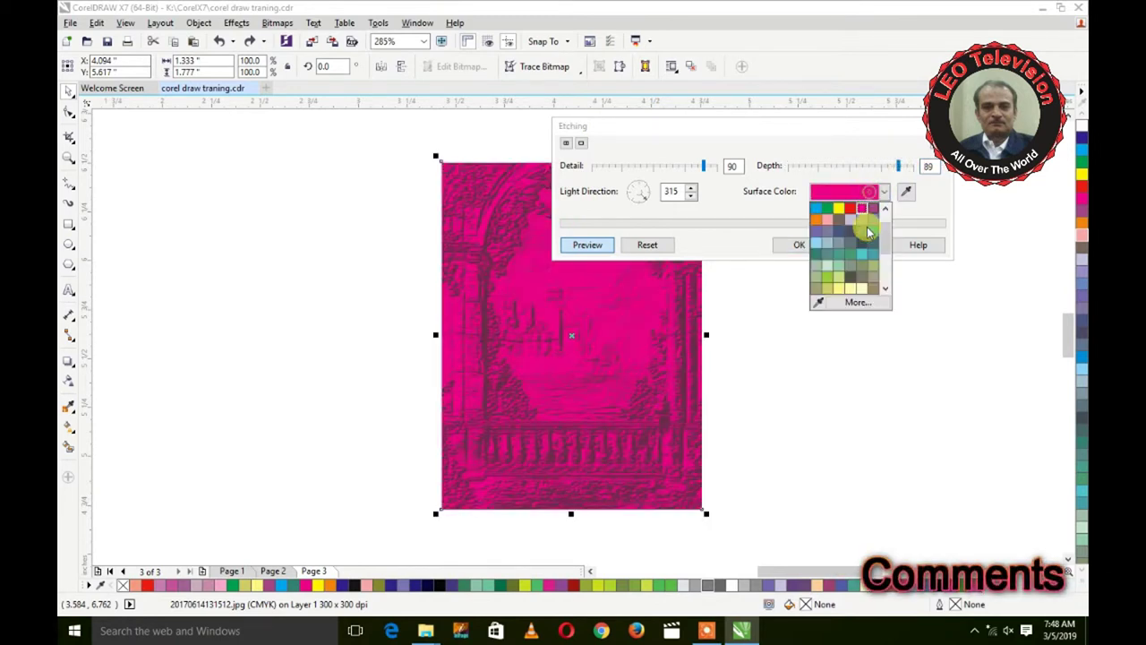
left_click(855, 286)
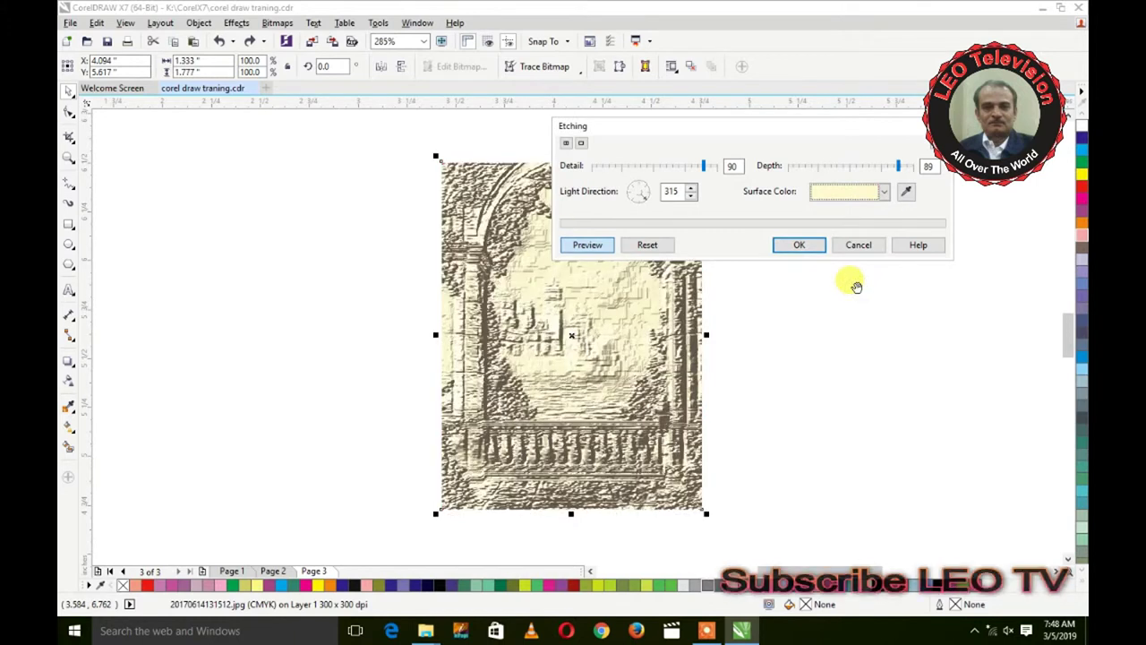
left_click(884, 193)
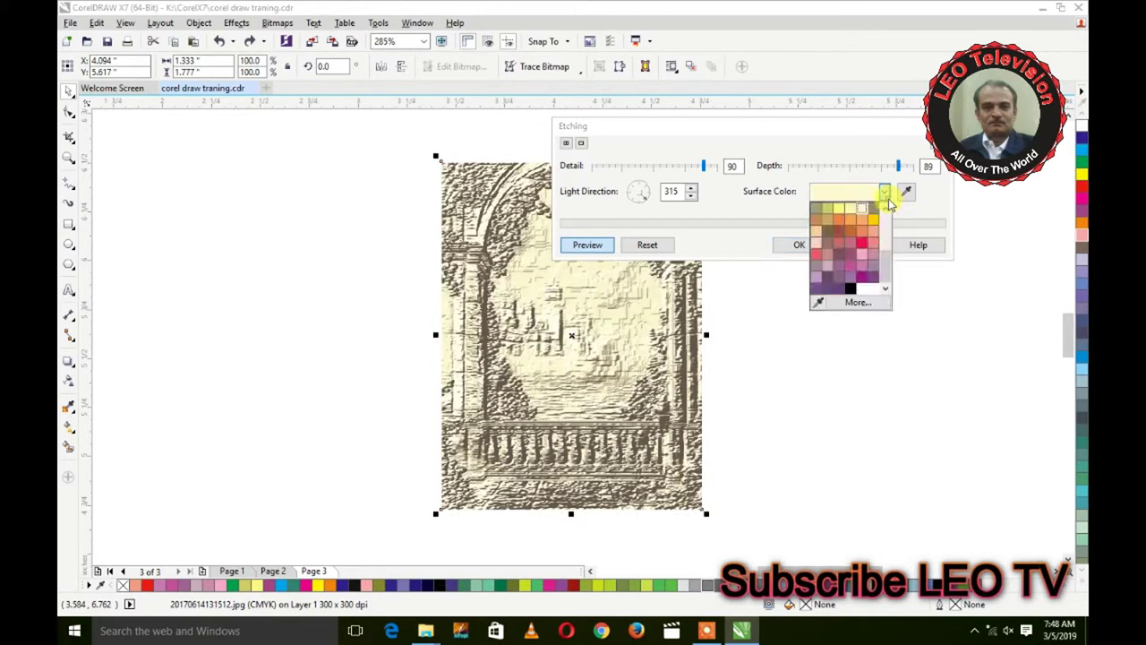
left_click(858, 220)
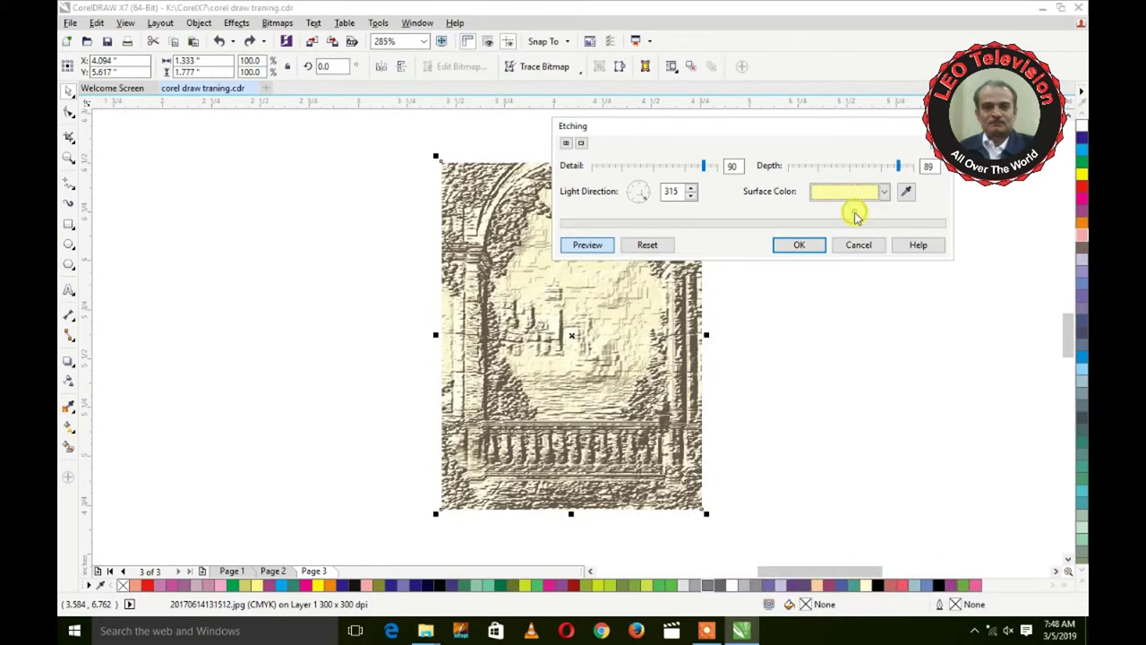
Set the etching's surface color to a custom pale yellow with CMYK values 0, 0, 22, 0.
left_click(875, 195)
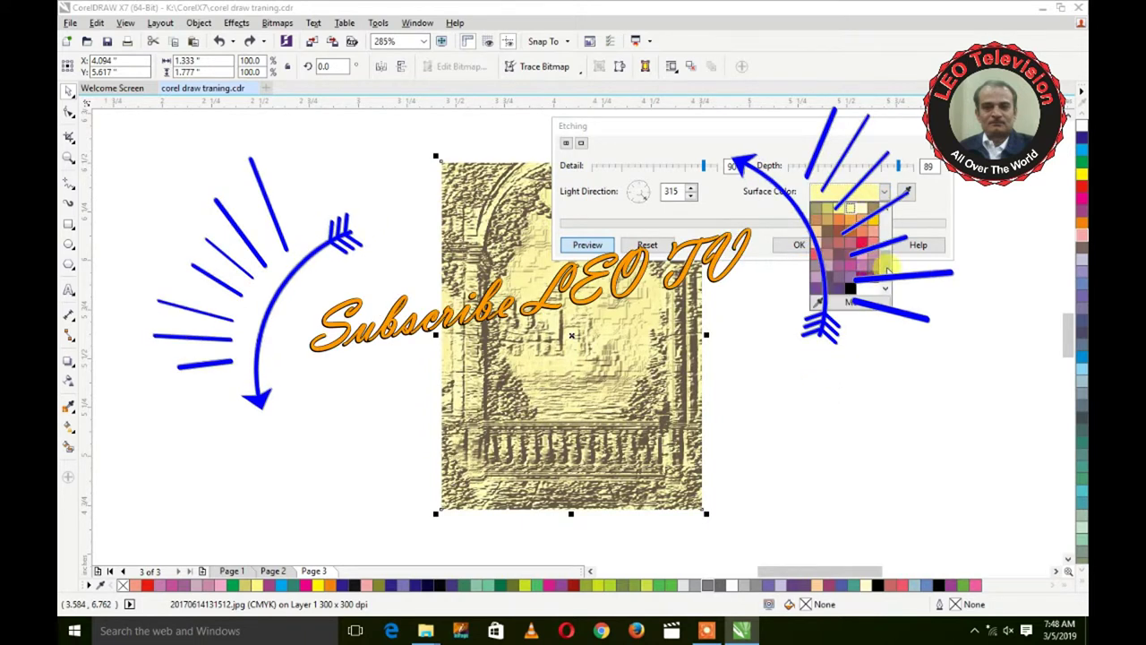
left_click(850, 301)
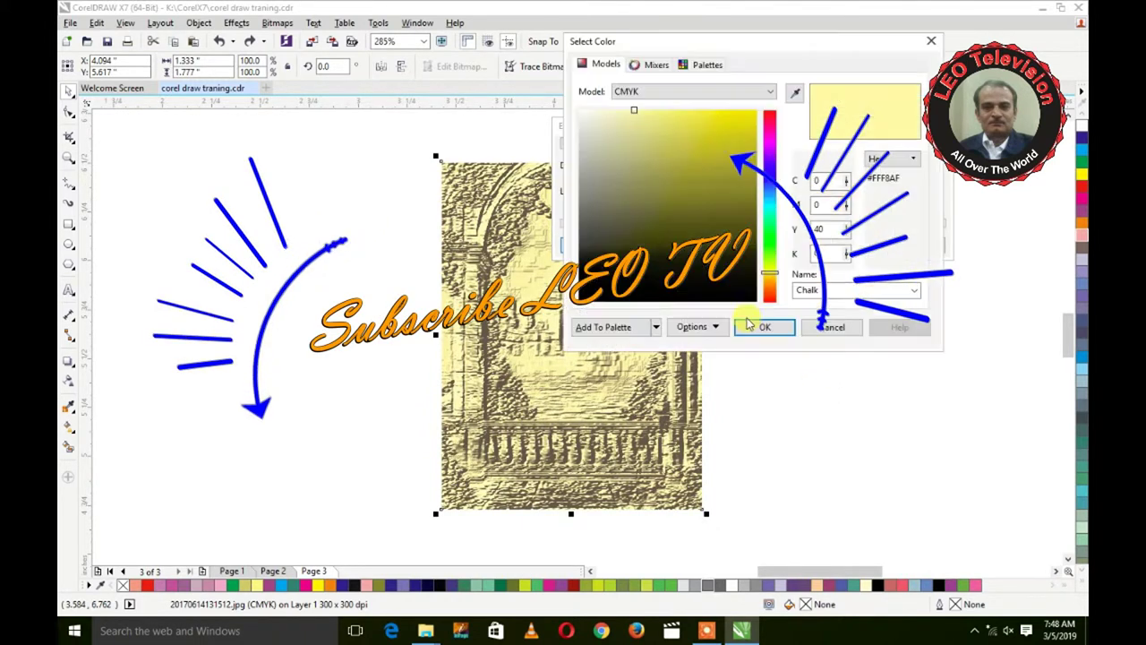
mouse_move(696, 176)
left_mouse_down()
mouse_move(660, 122)
mouse_move(617, 109)
left_mouse_up()
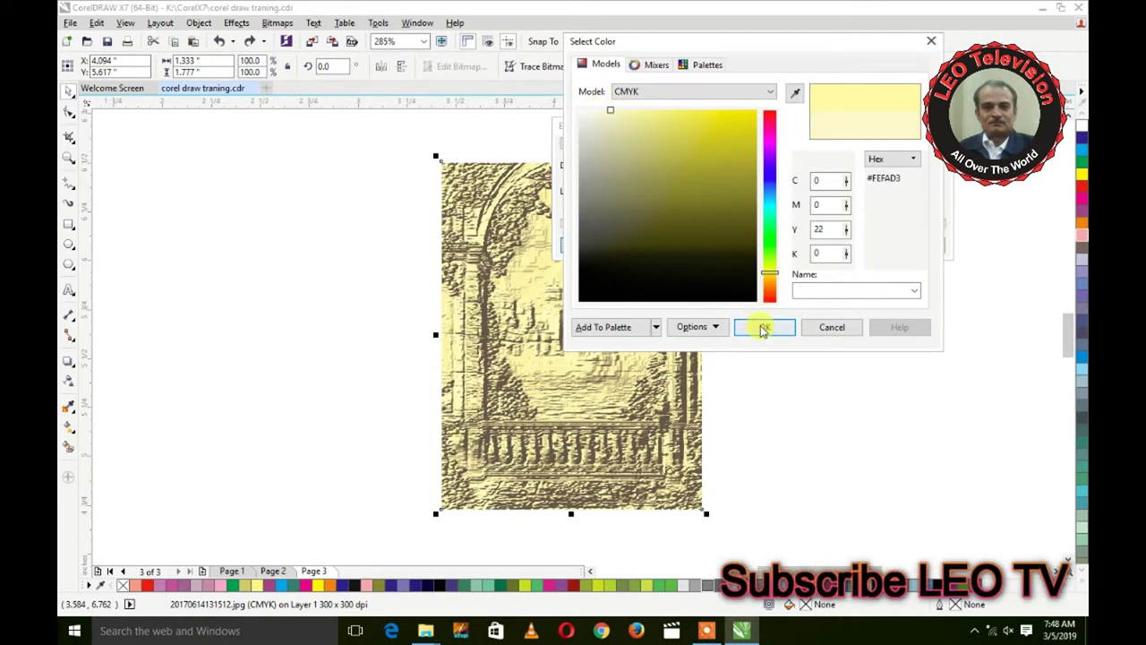
left_click(762, 327)
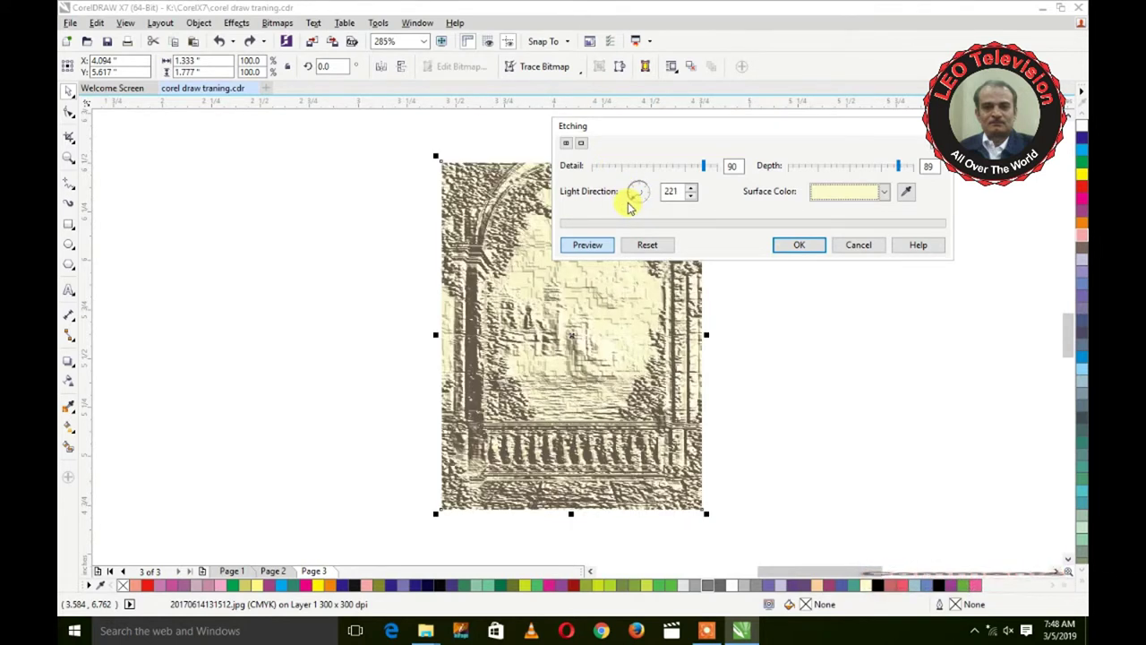
Try etching light directions of 221 and 120, reset the effect's settings and discard the etching.
left_click_drag(631, 201, 632, 190)
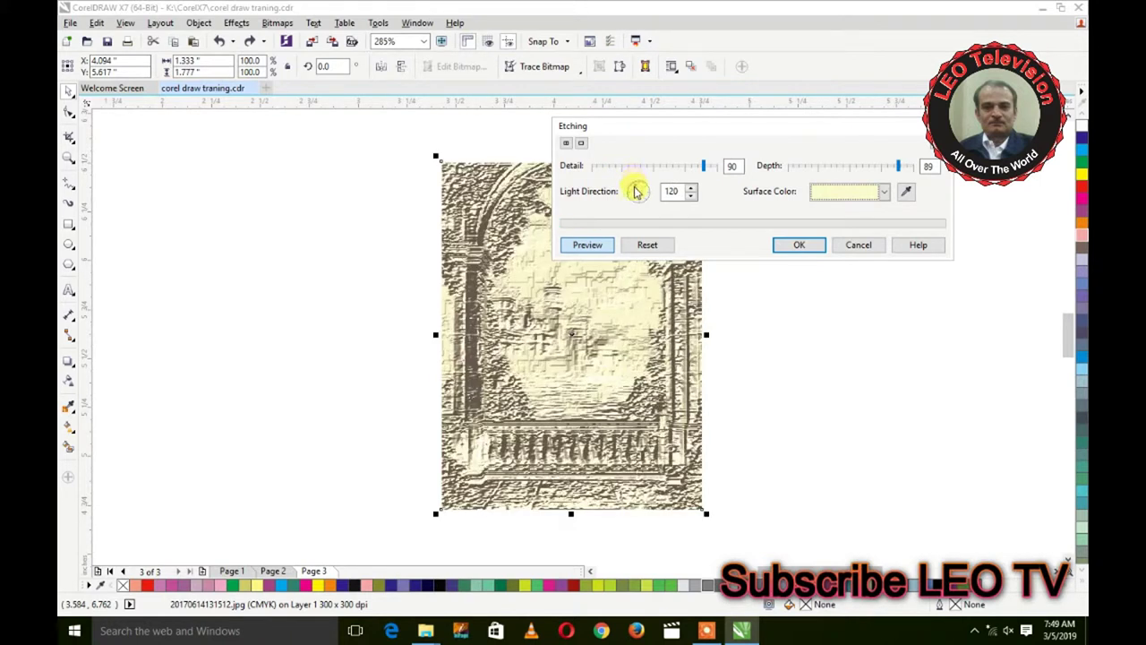
left_click(690, 195)
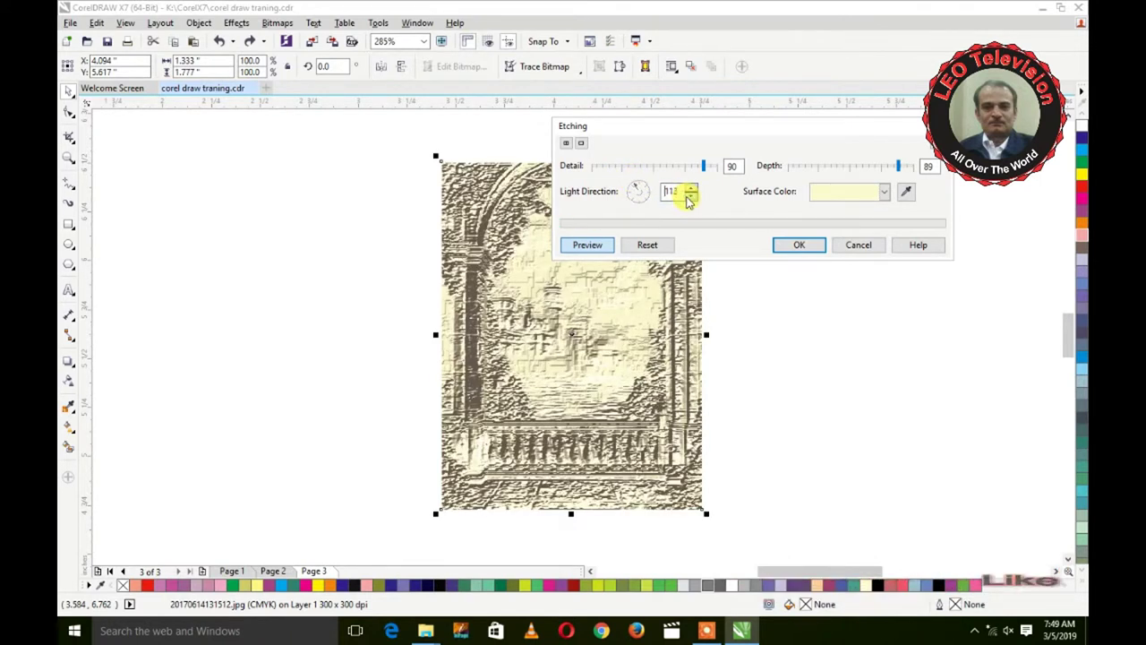
left_click(690, 196)
left_click(641, 247)
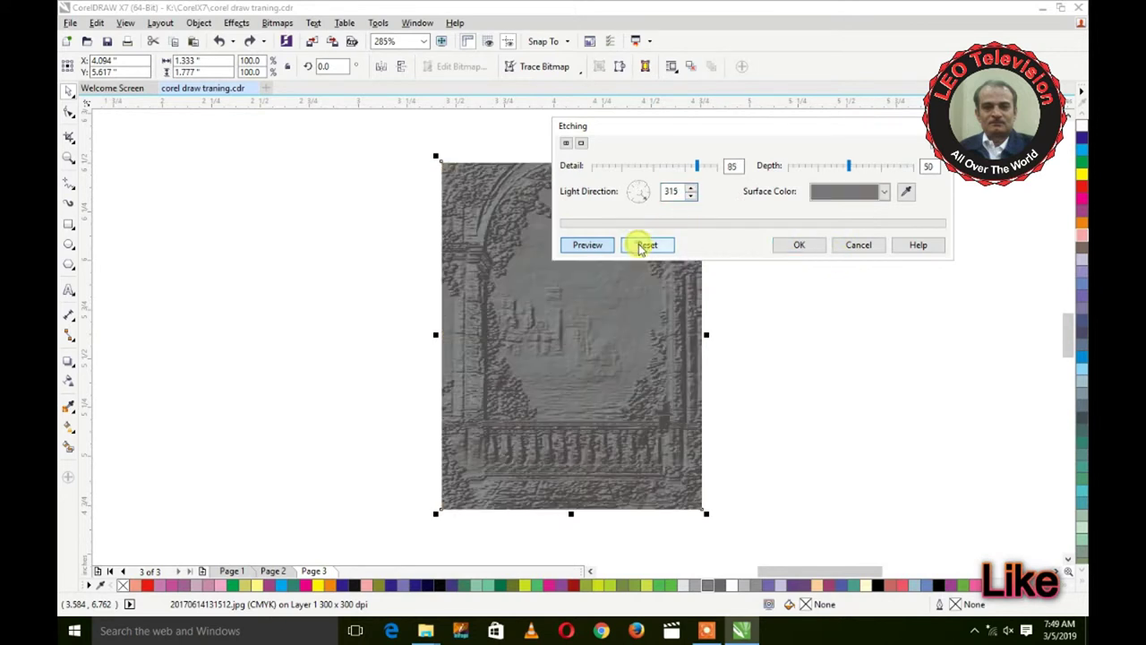
left_click(855, 245)
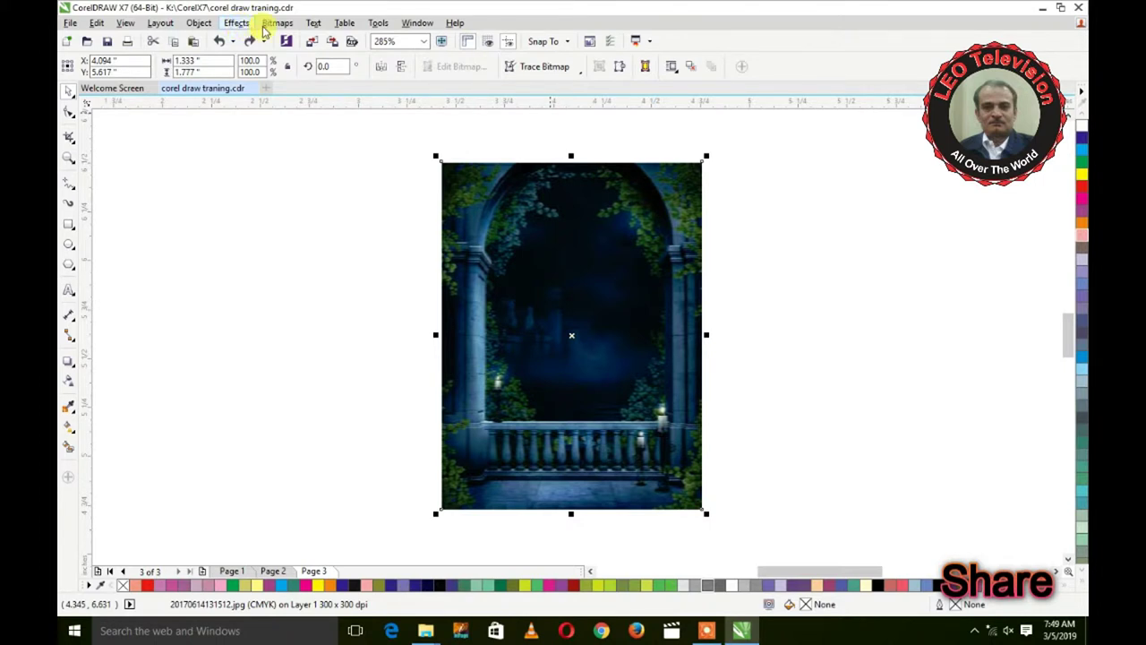
Move the picture about 0.7 inch to the right and add the bold Arial text LEO beside it, enlarged to about 63 pt.
left_click_drag(542, 256, 681, 254)
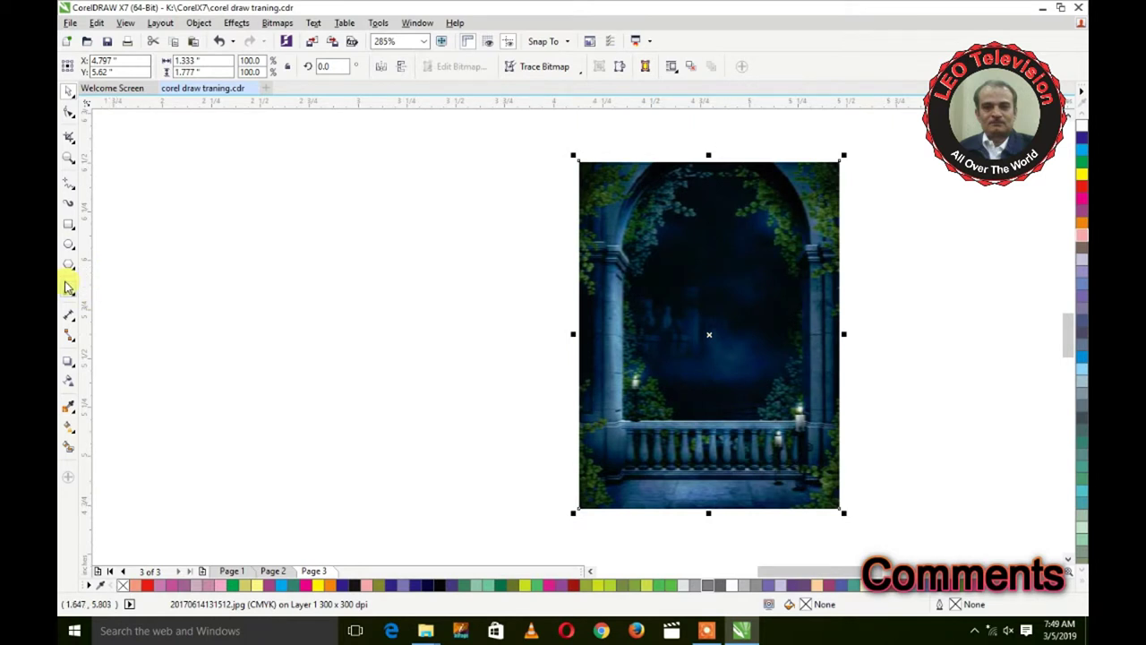
left_click(68, 287)
left_click(246, 278)
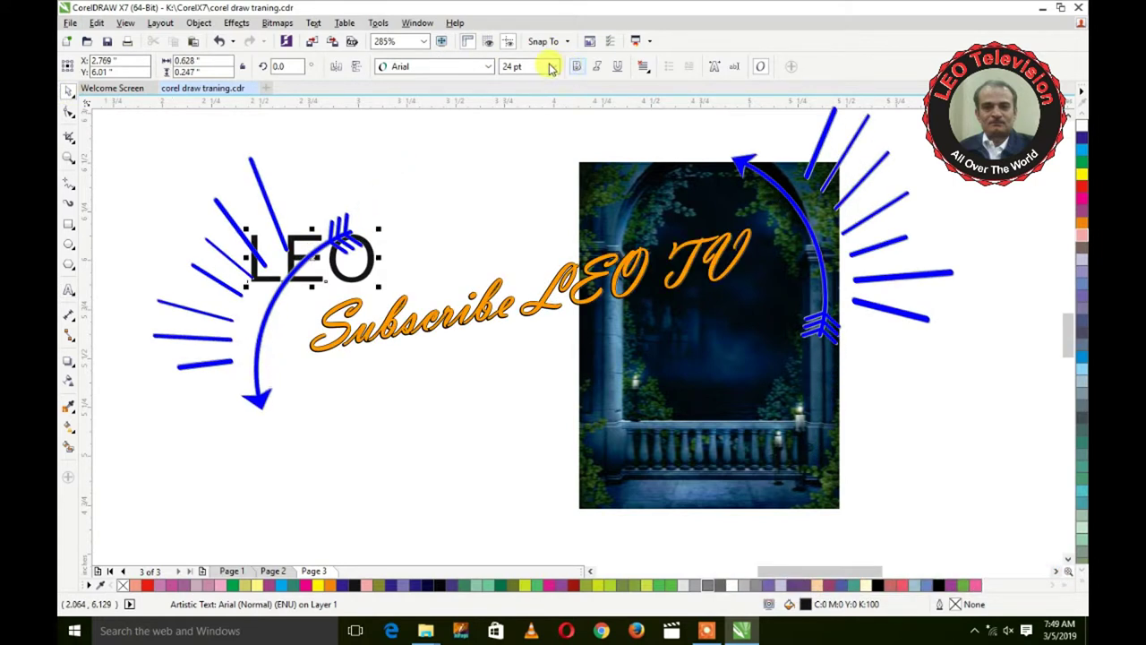
key("ctrl+b")
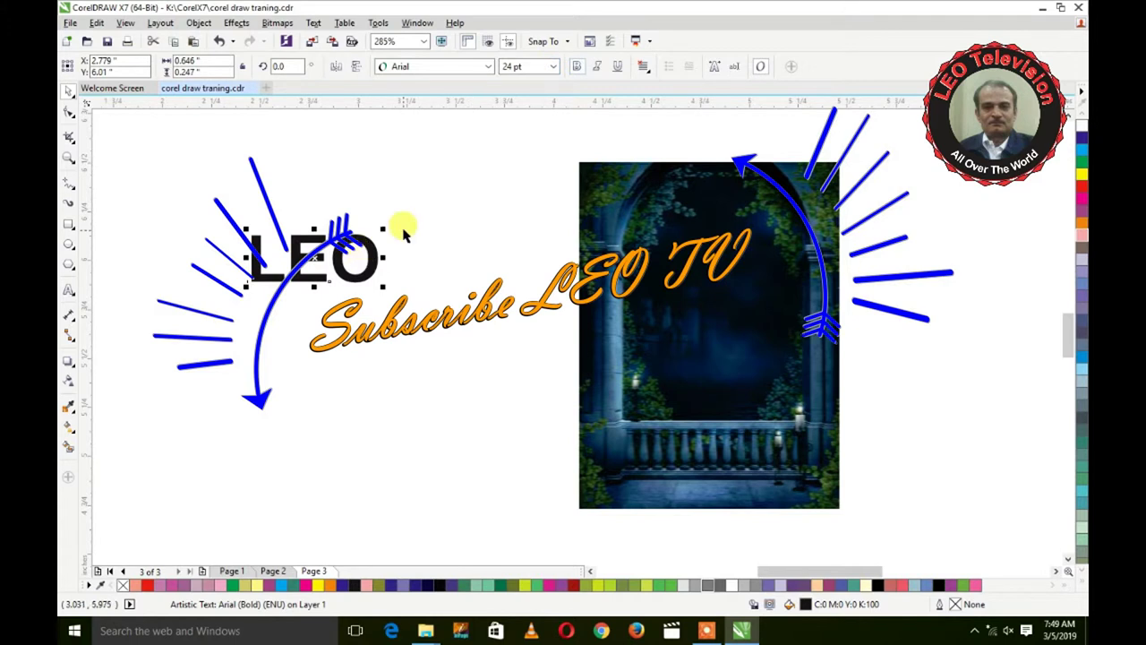
left_click_drag(379, 222, 573, 145)
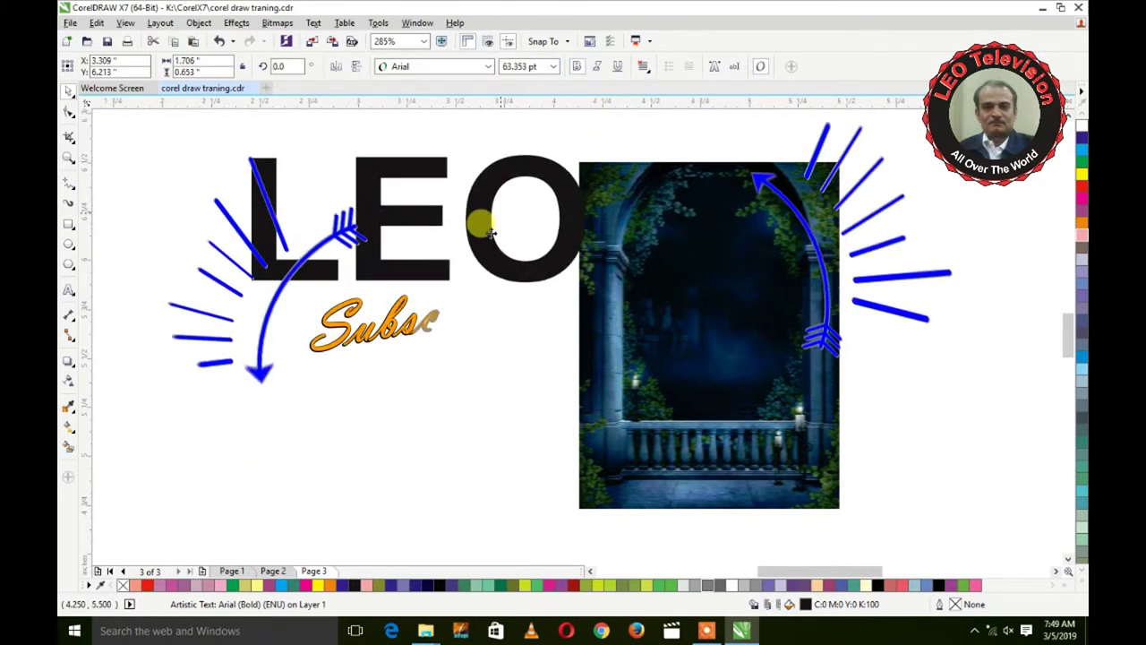
Reduce the LEO text to about 36 pt and move it just above and left of the dark archway picture.
left_click_drag(473, 224, 428, 303)
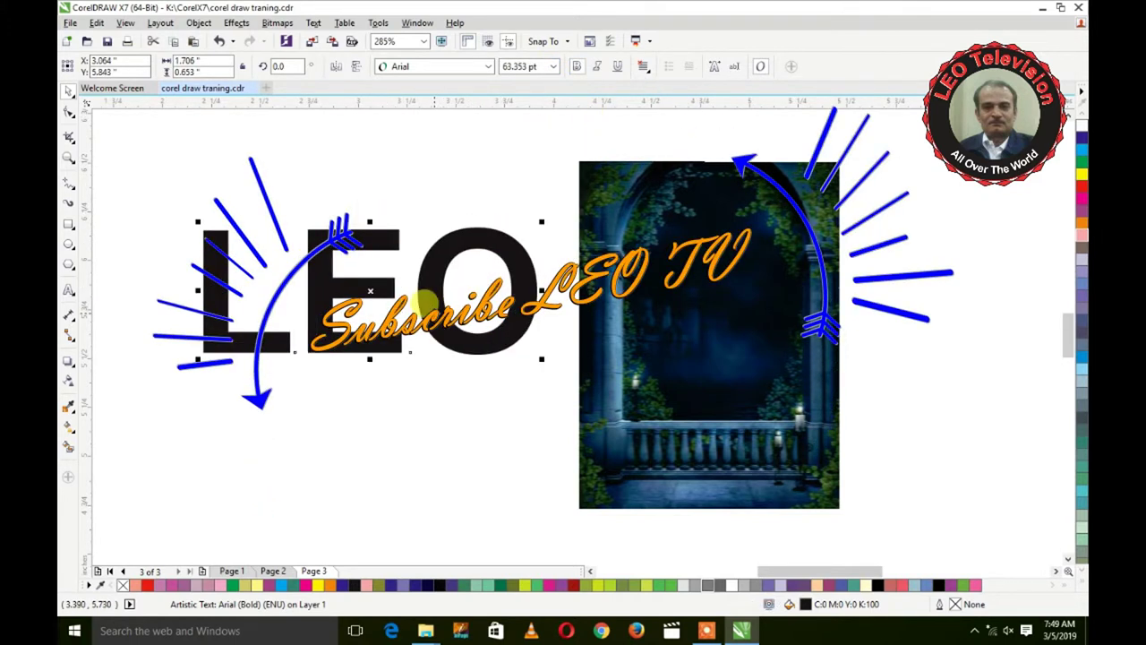
left_click_drag(426, 301, 605, 335)
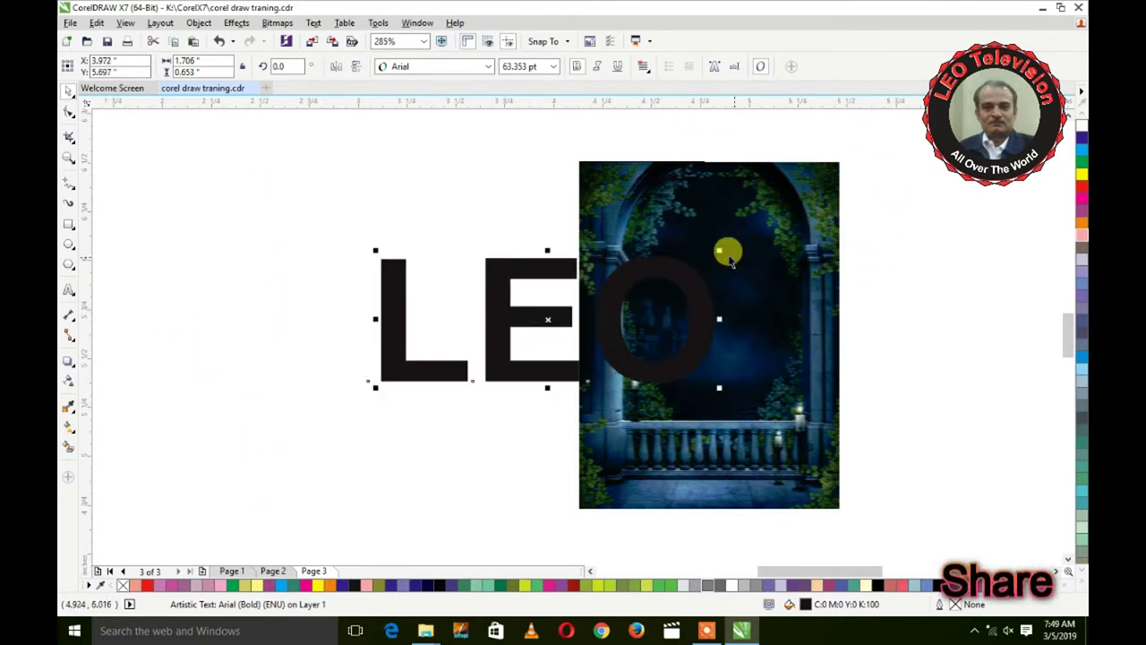
left_click_drag(718, 247, 575, 311)
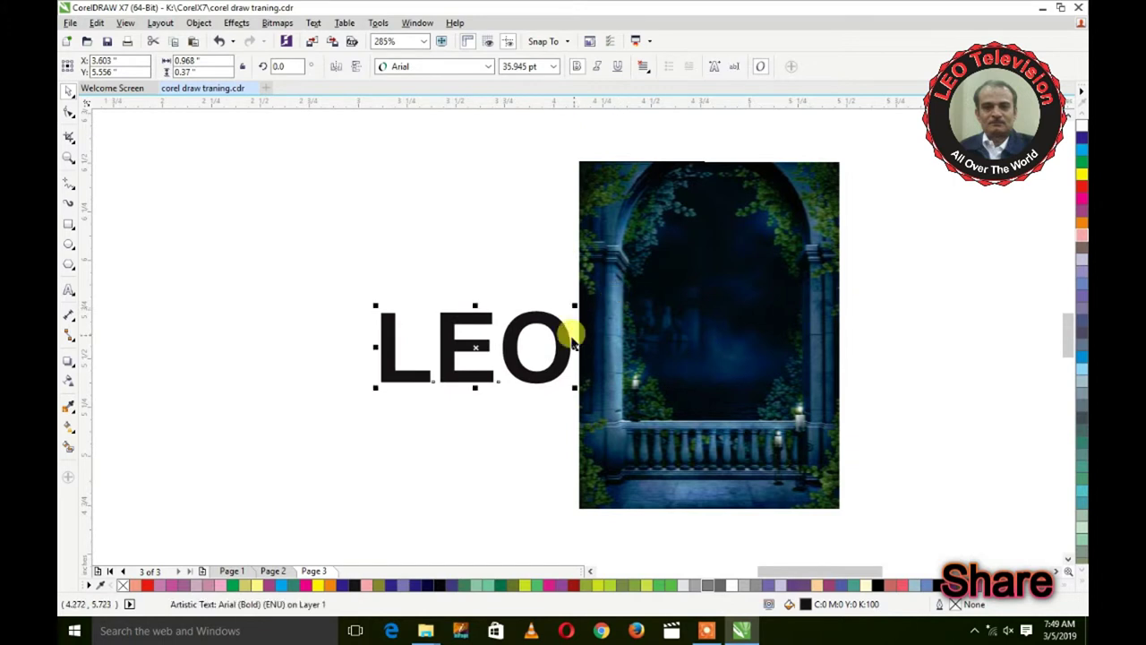
left_click_drag(511, 361, 507, 155)
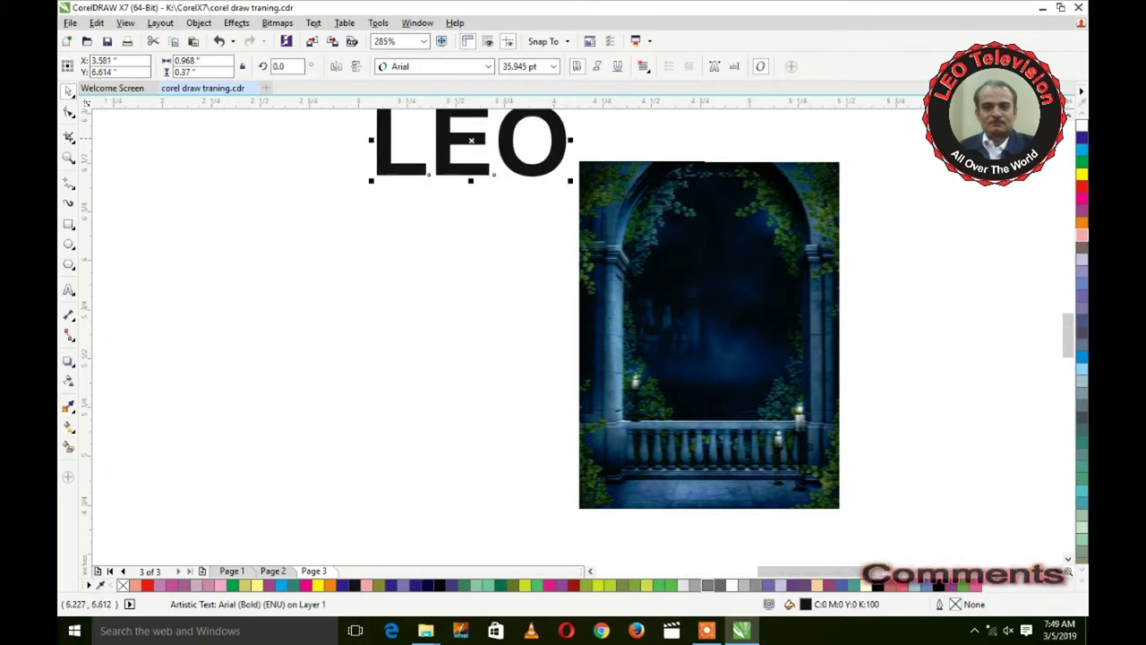
Place the LEO text over the centre of the yellow-green lake picture and show that picture enlarged.
scroll(1071, 107, "up", 5)
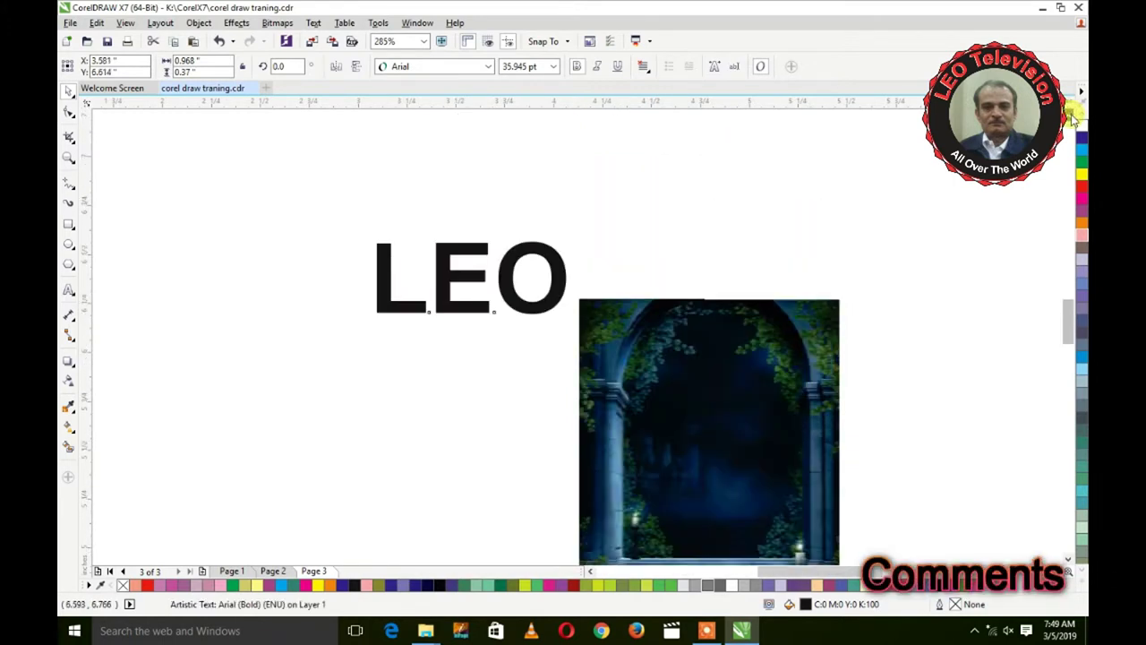
scroll(615, 208, "down", 5)
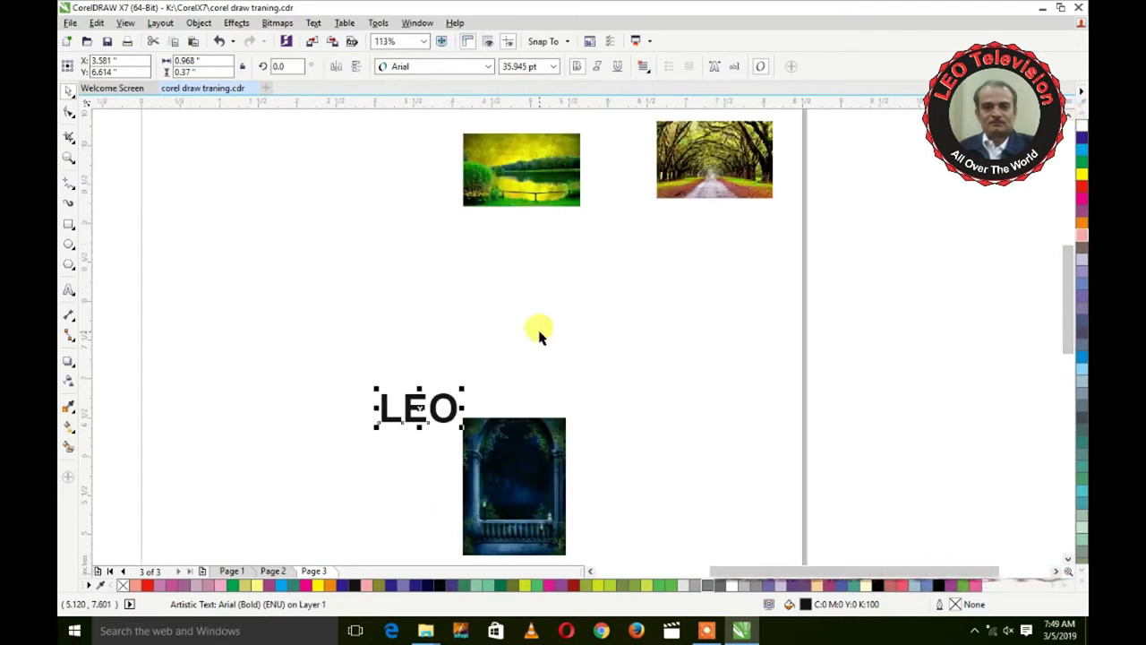
left_click_drag(418, 407, 520, 168)
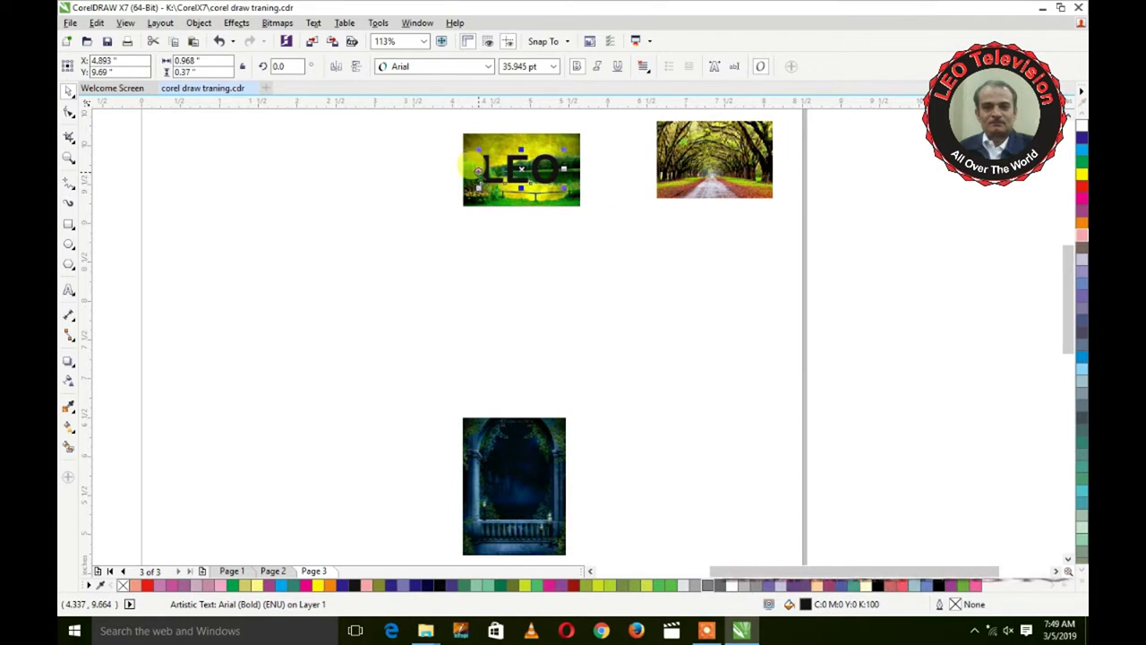
key("z")
left_click_drag(437, 120, 639, 243)
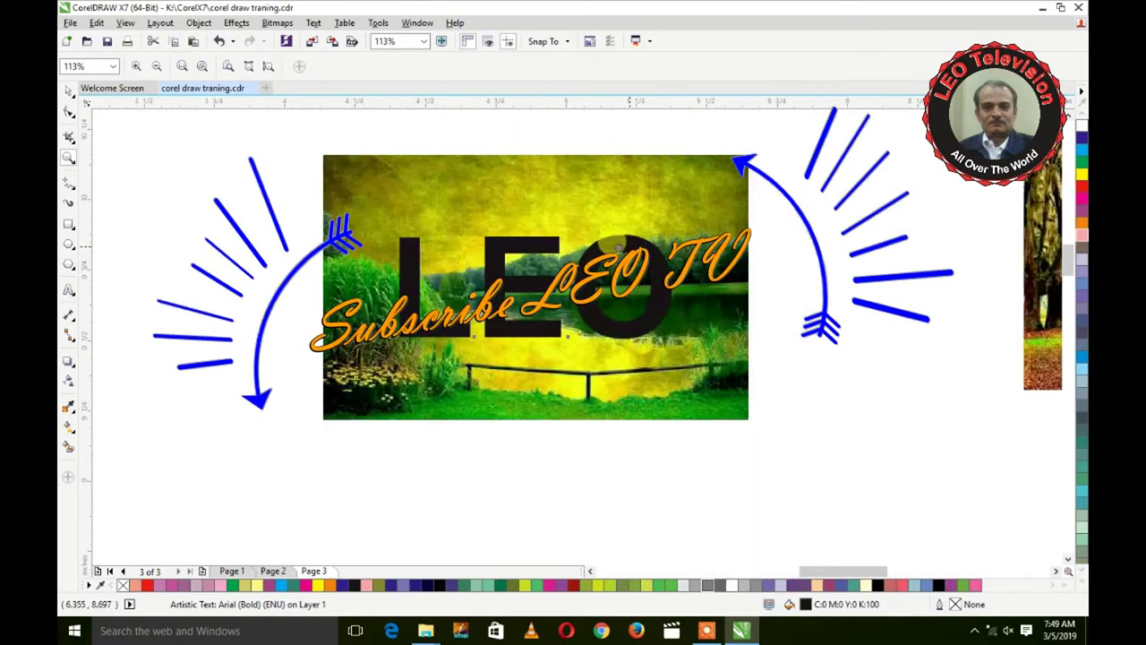
left_click_drag(301, 113, 768, 439)
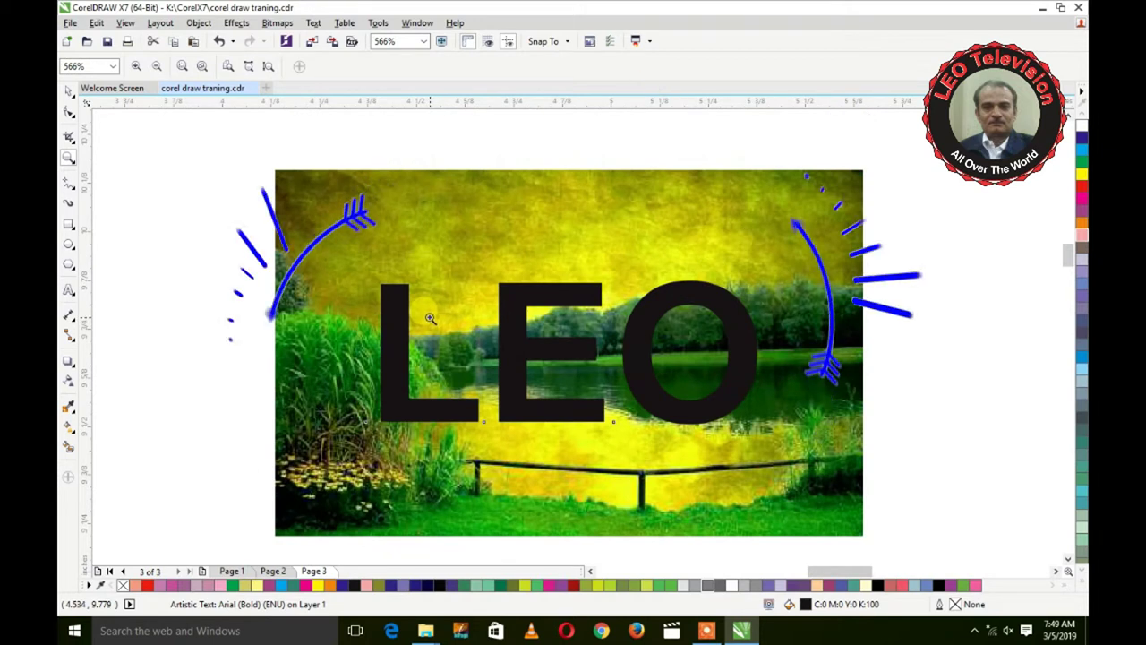
Move the LEO text up by about 0.07 inch on the lake picture.
left_click(719, 633)
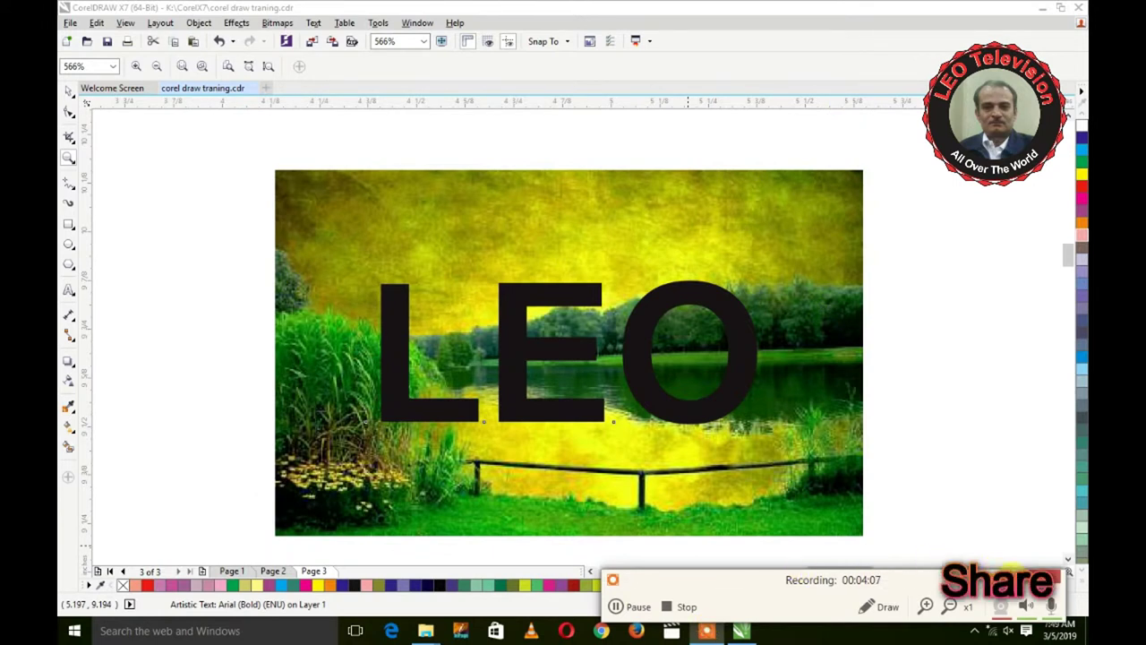
left_click(70, 94)
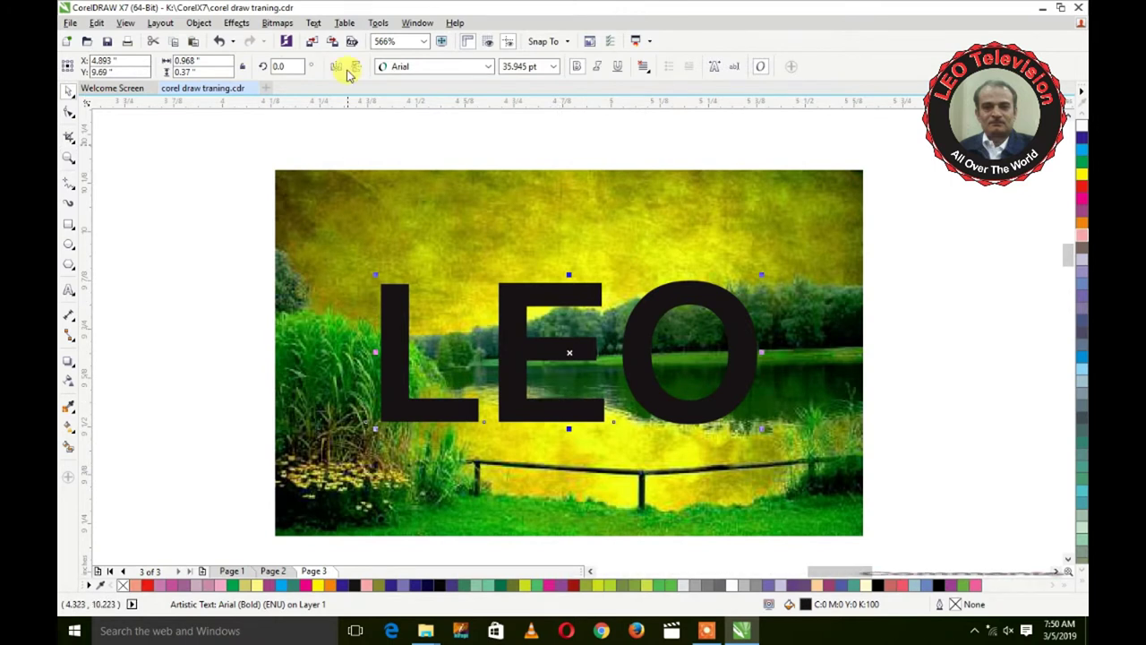
left_click(273, 22)
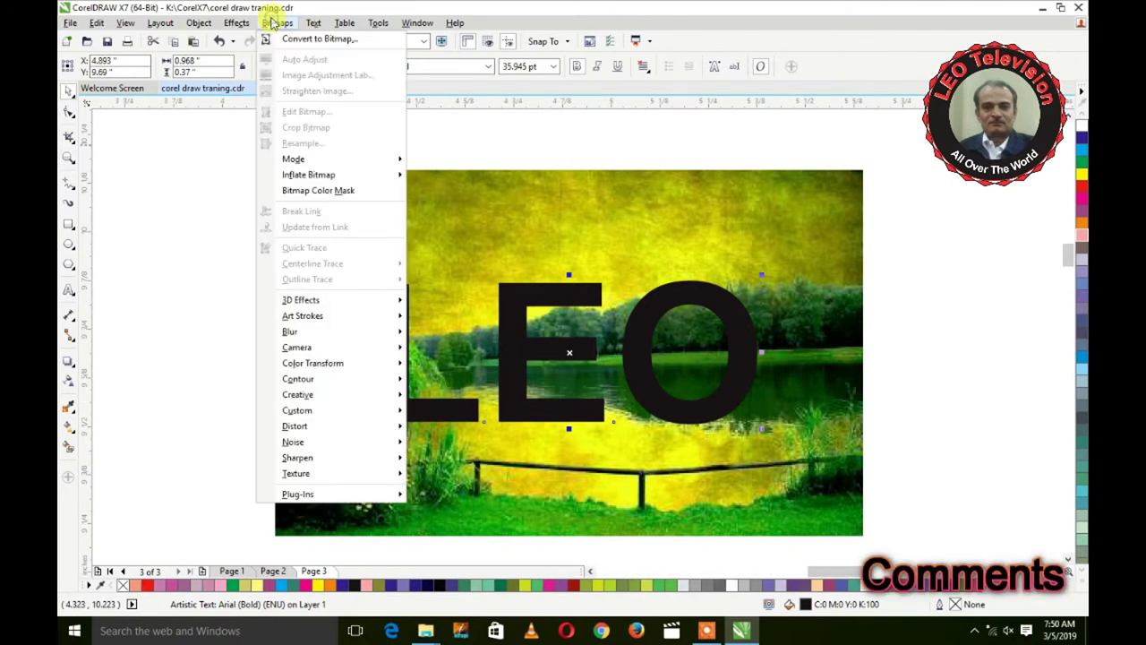
left_click(498, 134)
left_click_drag(516, 345, 524, 314)
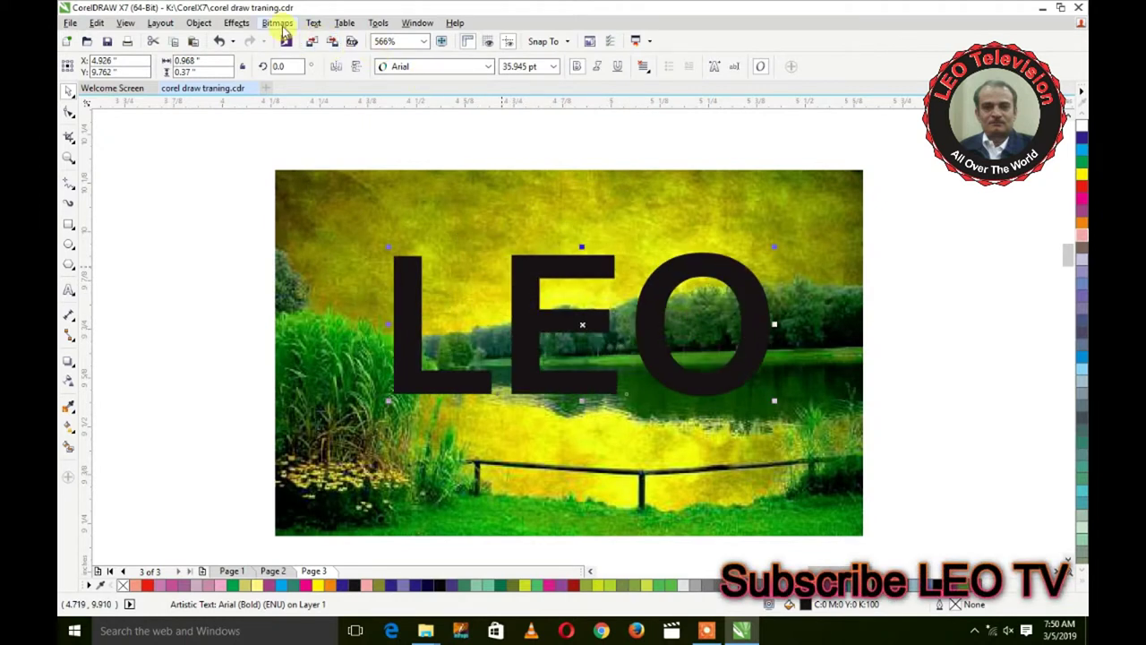
Try converting the LEO text to a 300 dpi CMYK bitmap with anti-aliasing and a transparent background, and undo it.
left_click(279, 24)
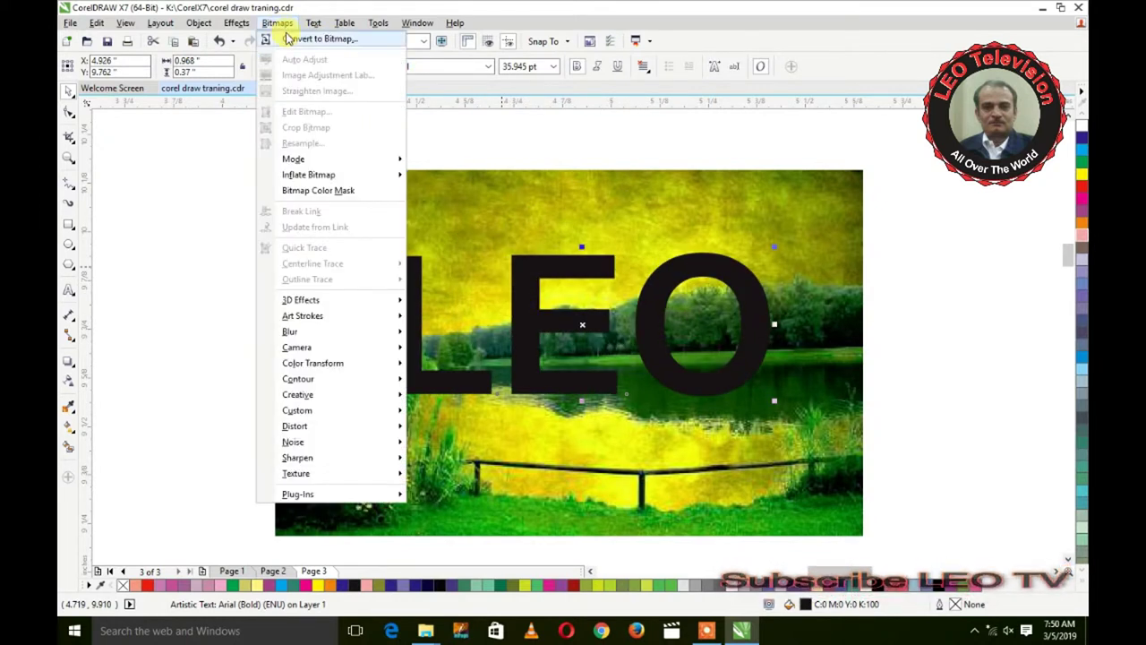
left_click(288, 38)
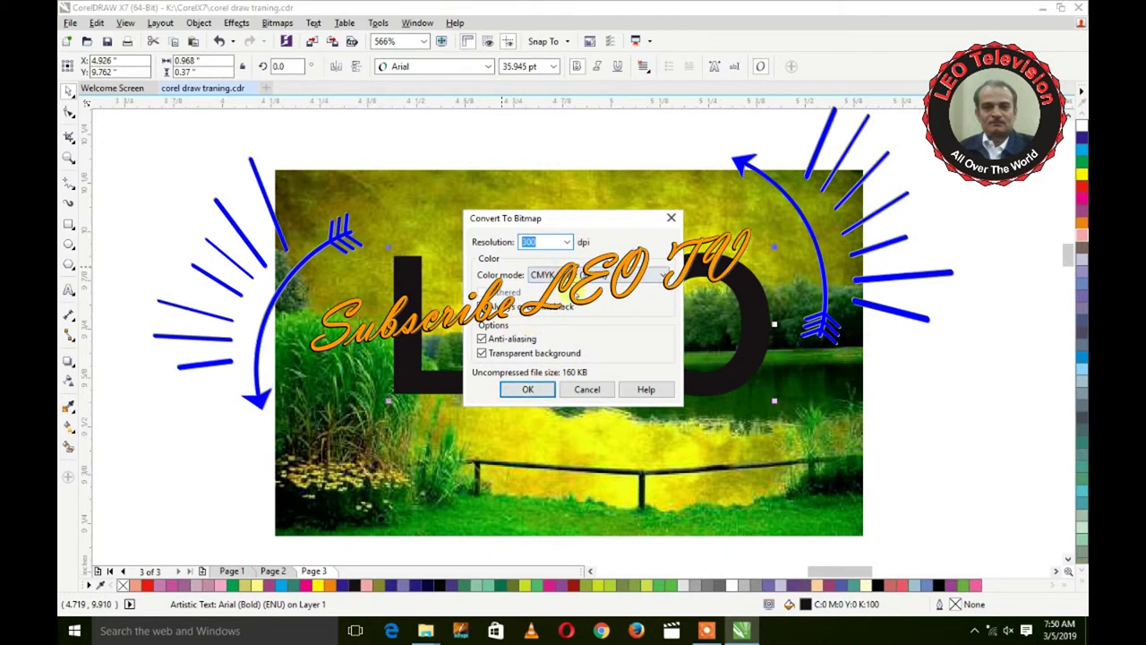
left_click(525, 388)
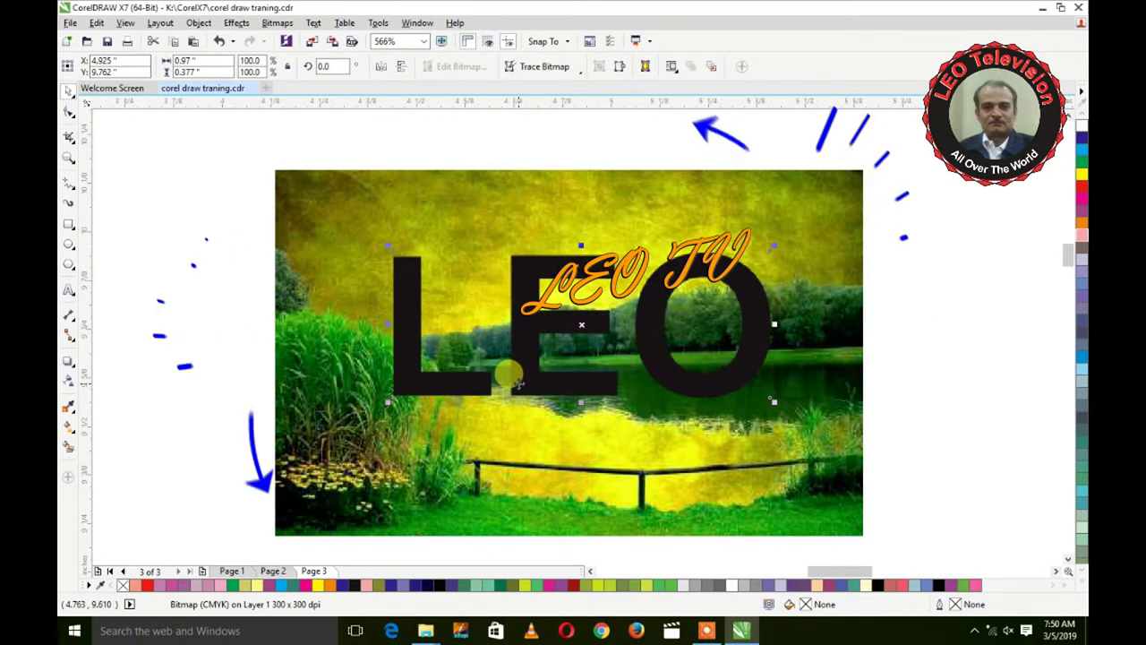
key("ctrl+z")
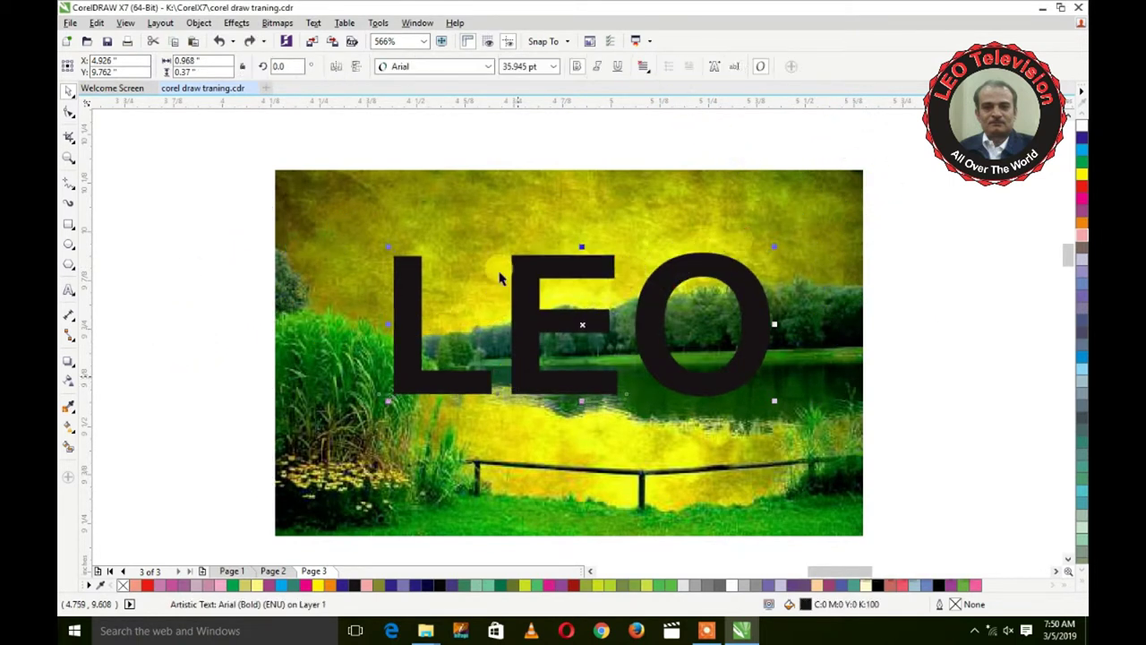
Try converting the LEO text to a 300 dpi CMYK bitmap without a transparent background, and undo it.
left_click(276, 22)
left_click(304, 38)
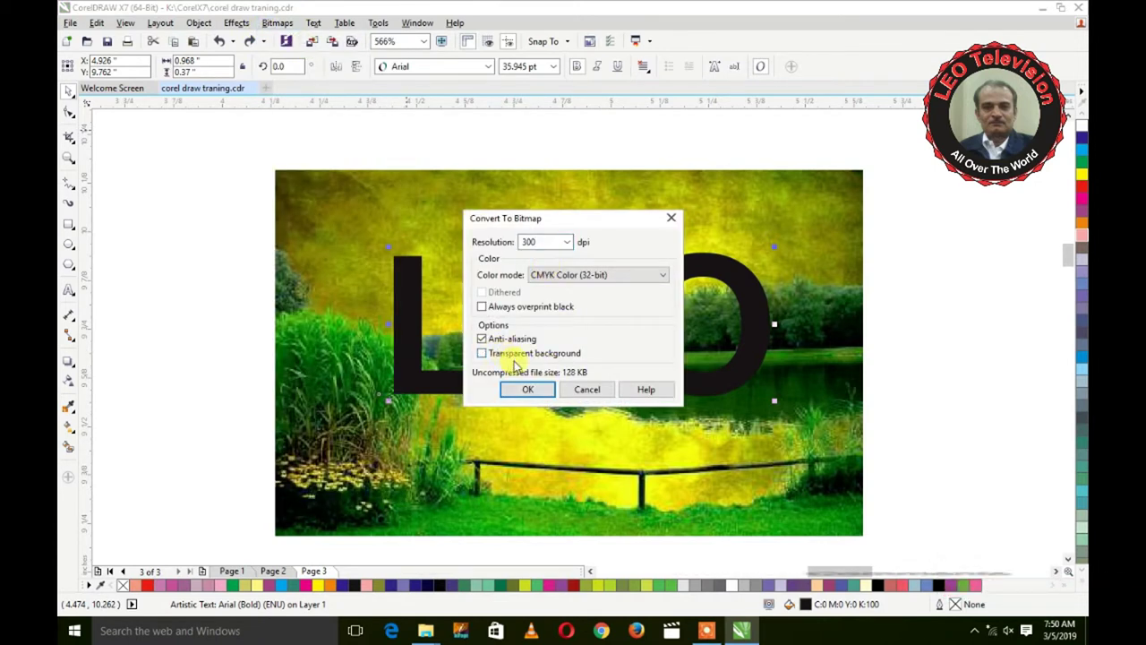
left_click(526, 387)
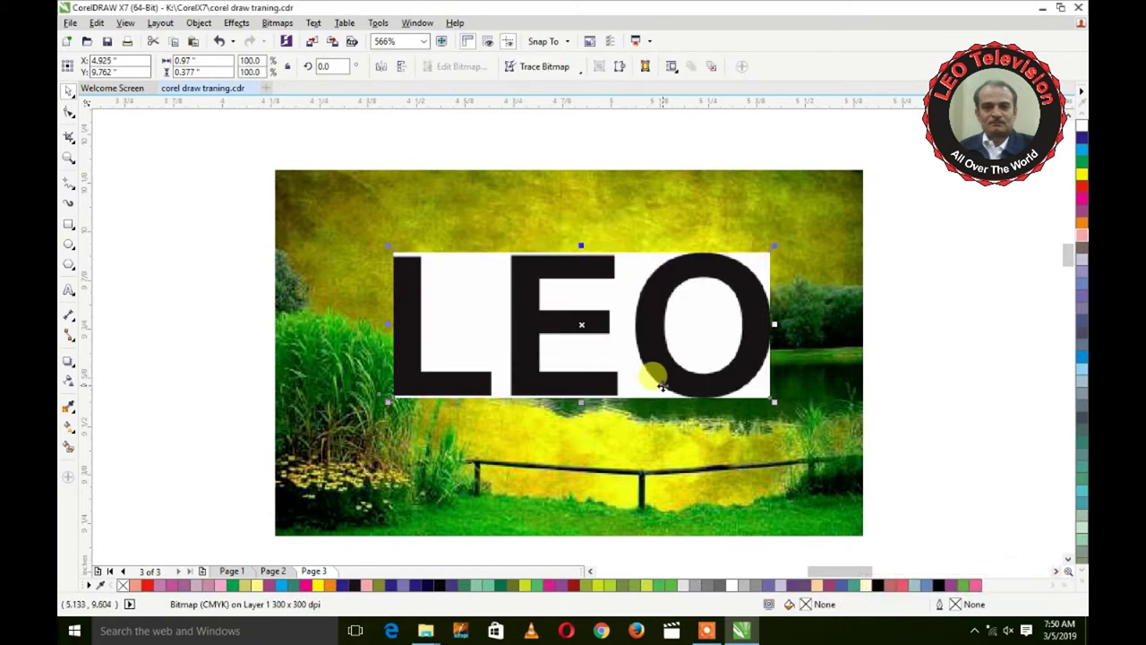
key("ctrl+z")
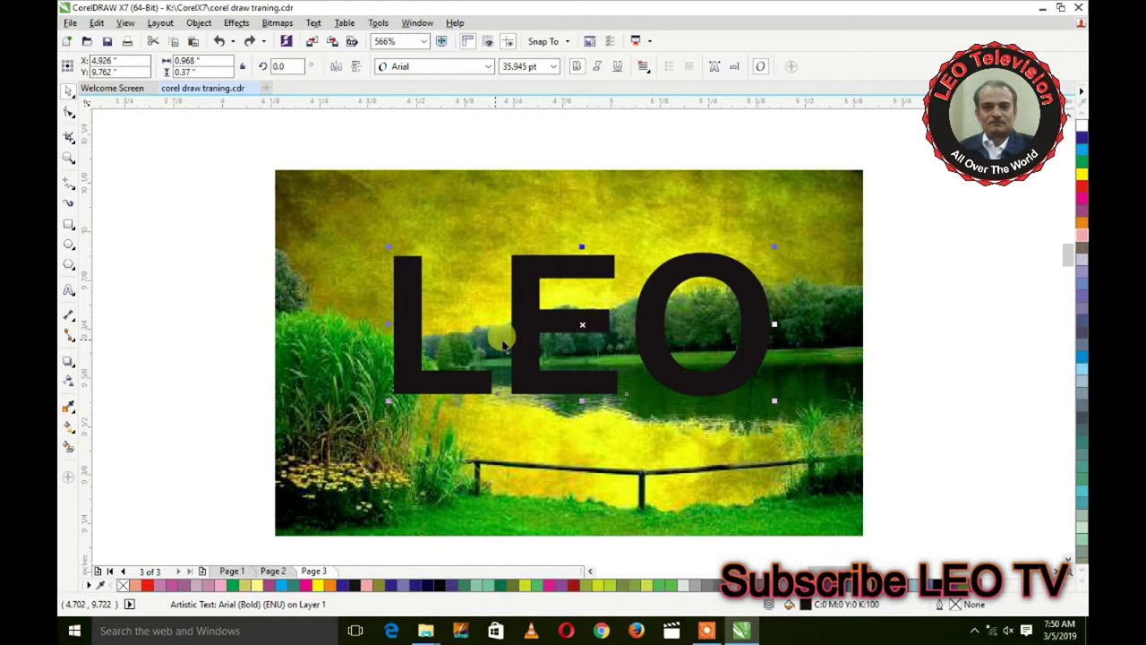
Convert the LEO text to a 300 dpi CMYK bitmap with anti-aliasing and the transparent background enabled.
left_click(278, 23)
left_click(278, 42)
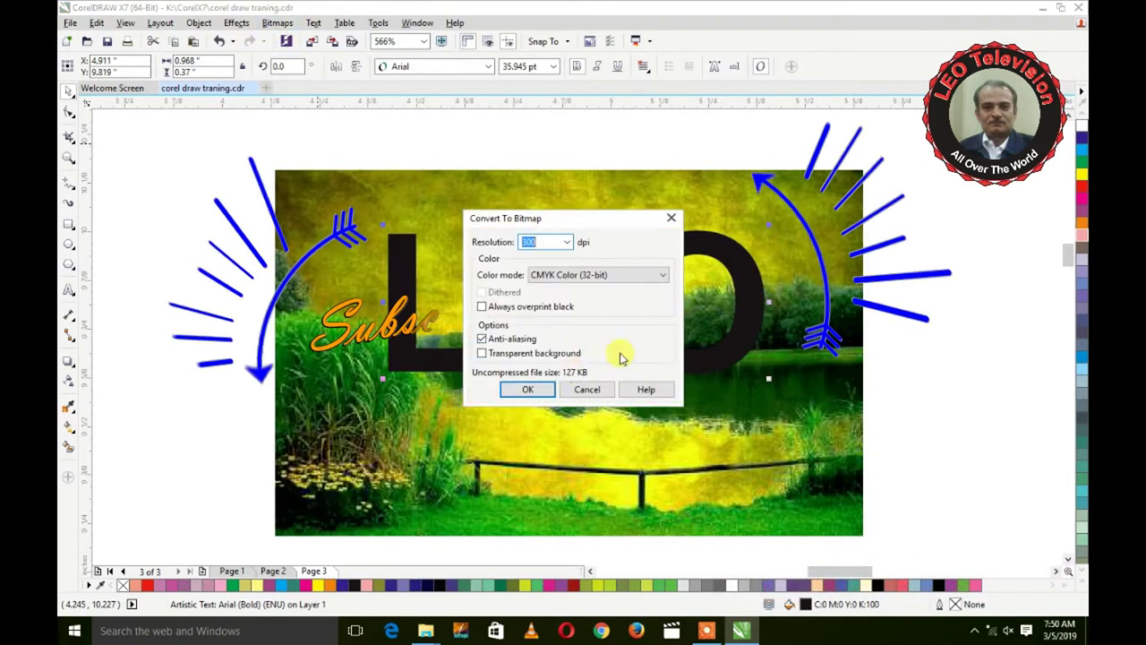
left_click(527, 390)
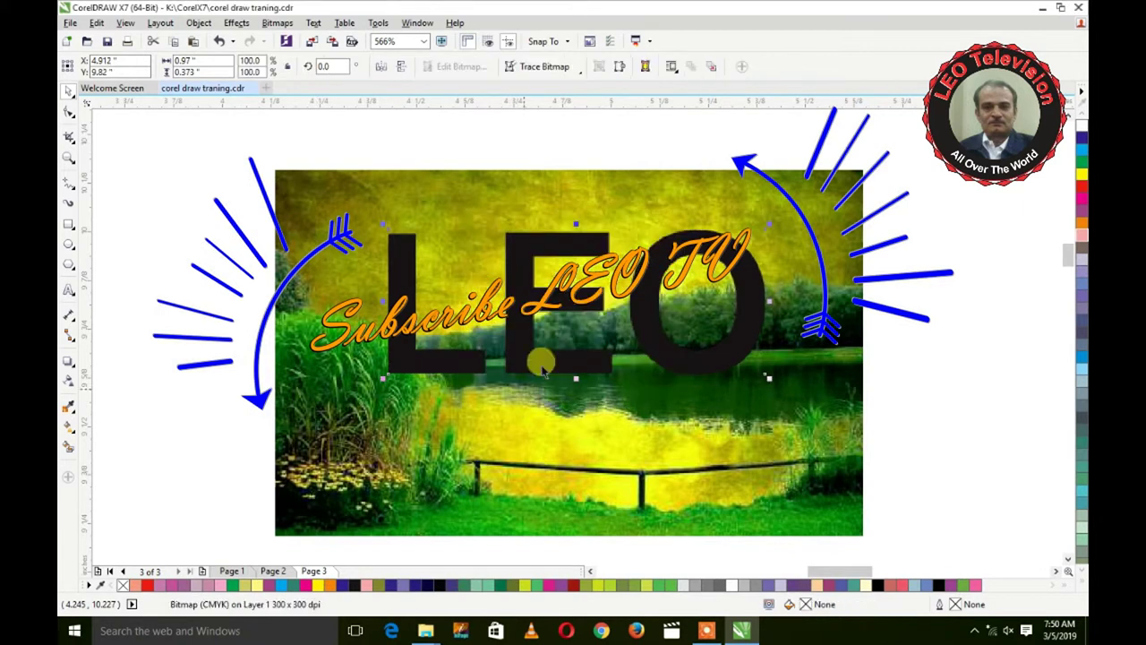
Try a 3D Rotate effect on the LEO bitmap with vertical 25, horizontal 52 and best fit.
left_click(278, 23)
mouse_move(339, 301)
left_click(447, 301)
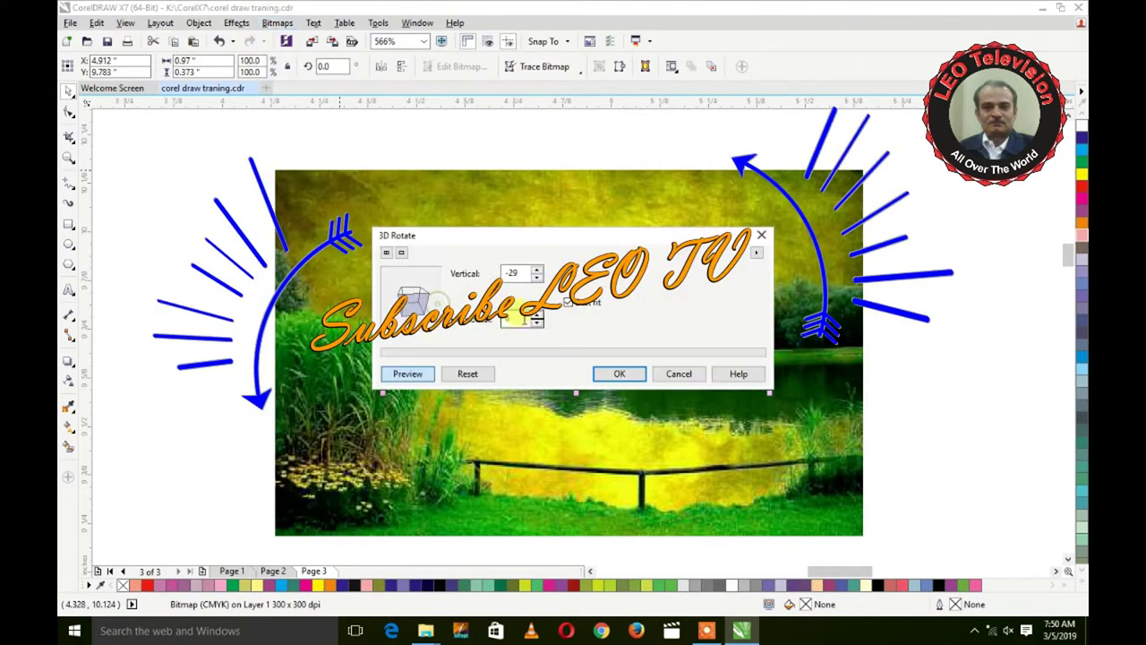
left_click_drag(568, 241, 800, 111)
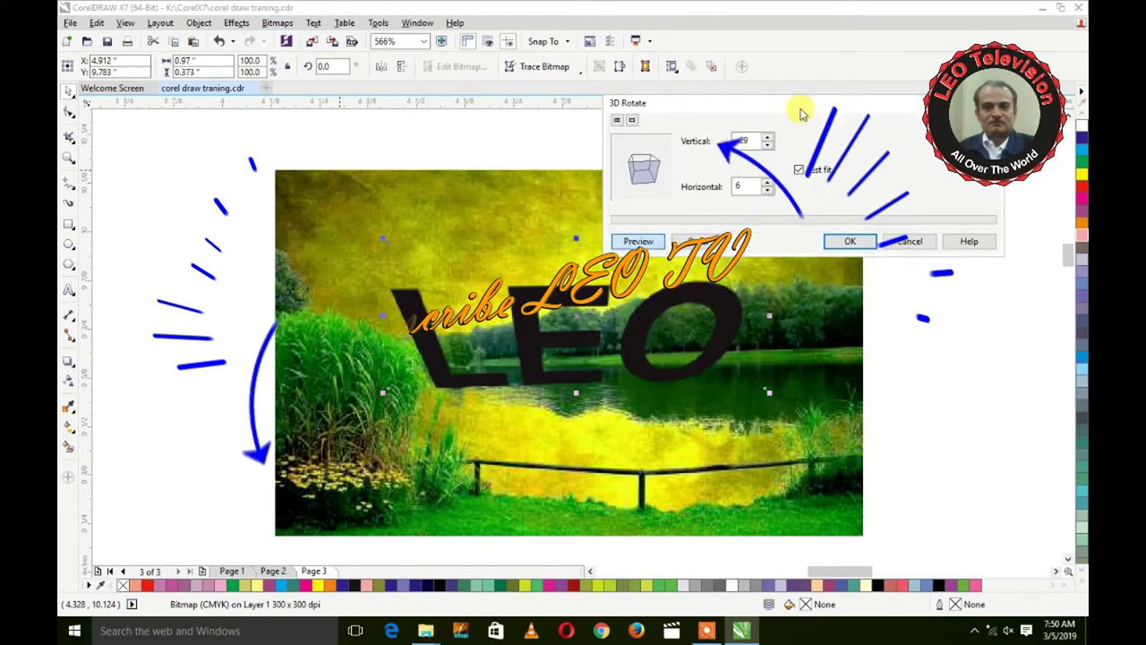
left_click_drag(649, 179, 667, 201)
mouse_move(643, 326)
left_mouse_down()
mouse_move(530, 289)
mouse_move(489, 248)
mouse_move(536, 284)
mouse_move(624, 317)
left_mouse_up()
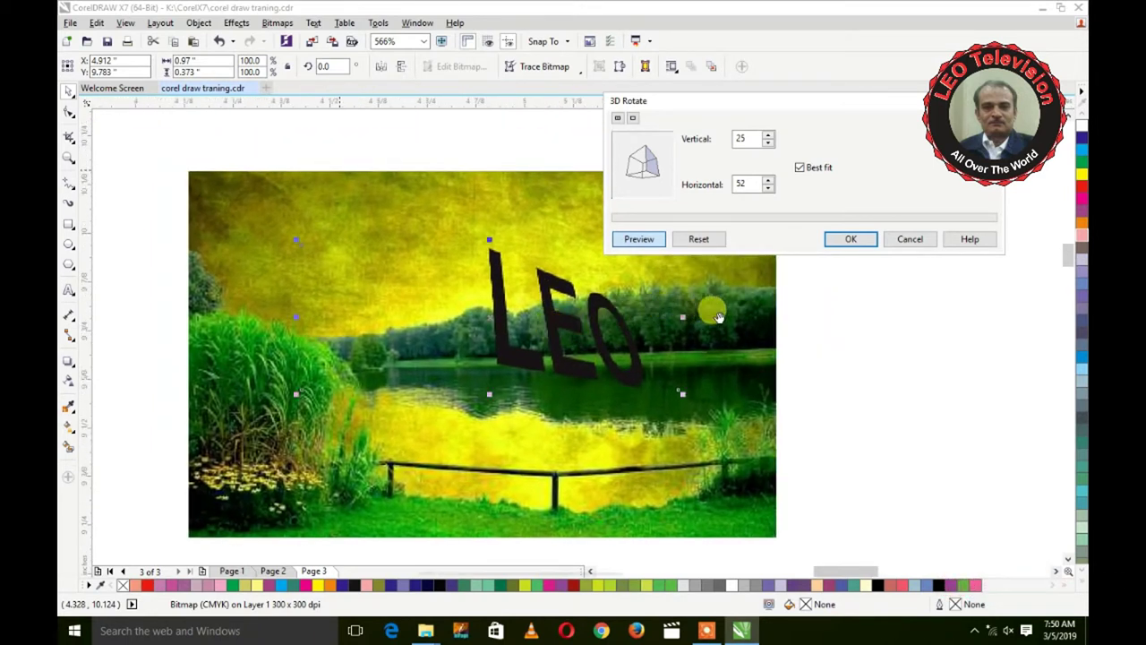
left_click(867, 237)
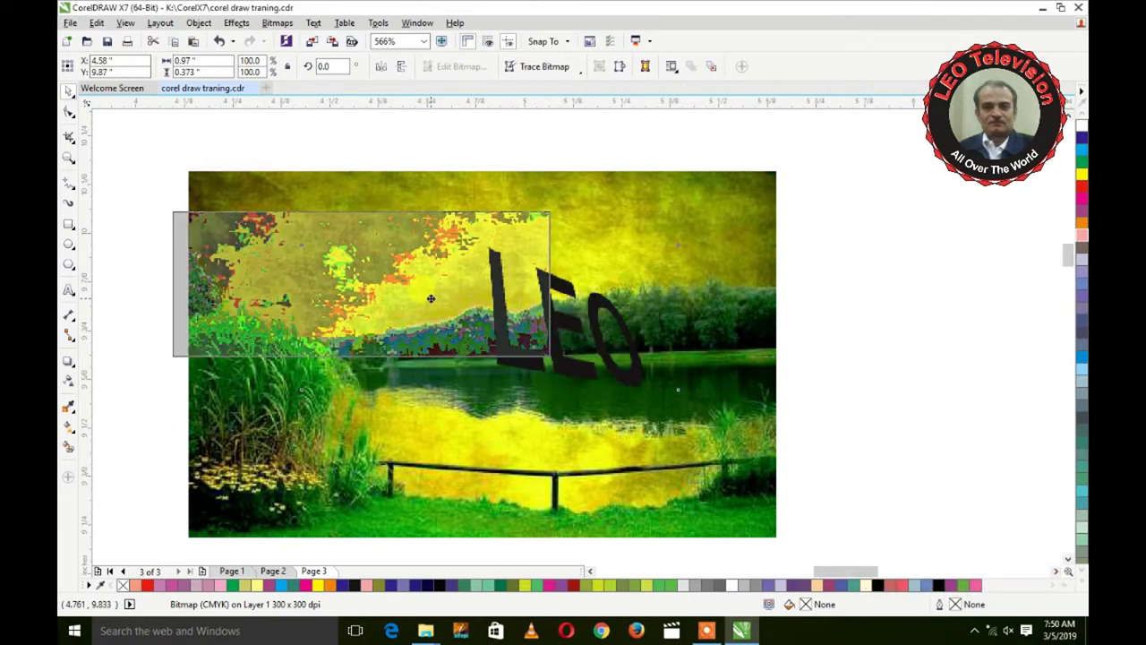
Try several positions for the rotated LEO bitmap on the lake picture, ending over the yellow sky and tree line.
left_click(249, 256)
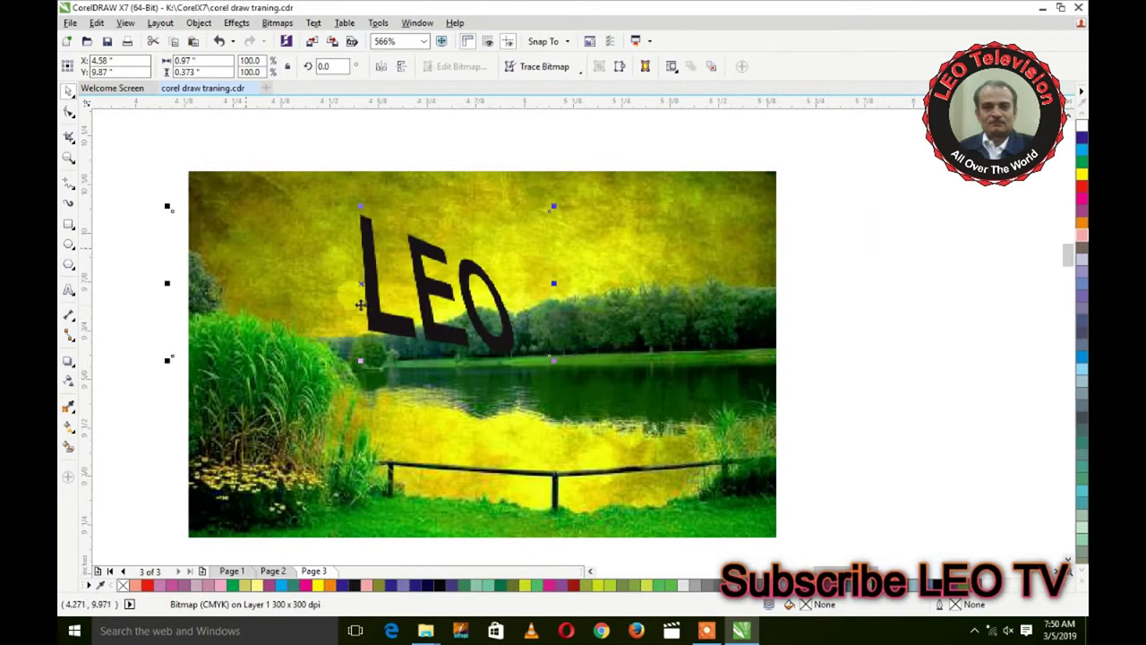
left_click_drag(366, 308, 468, 387)
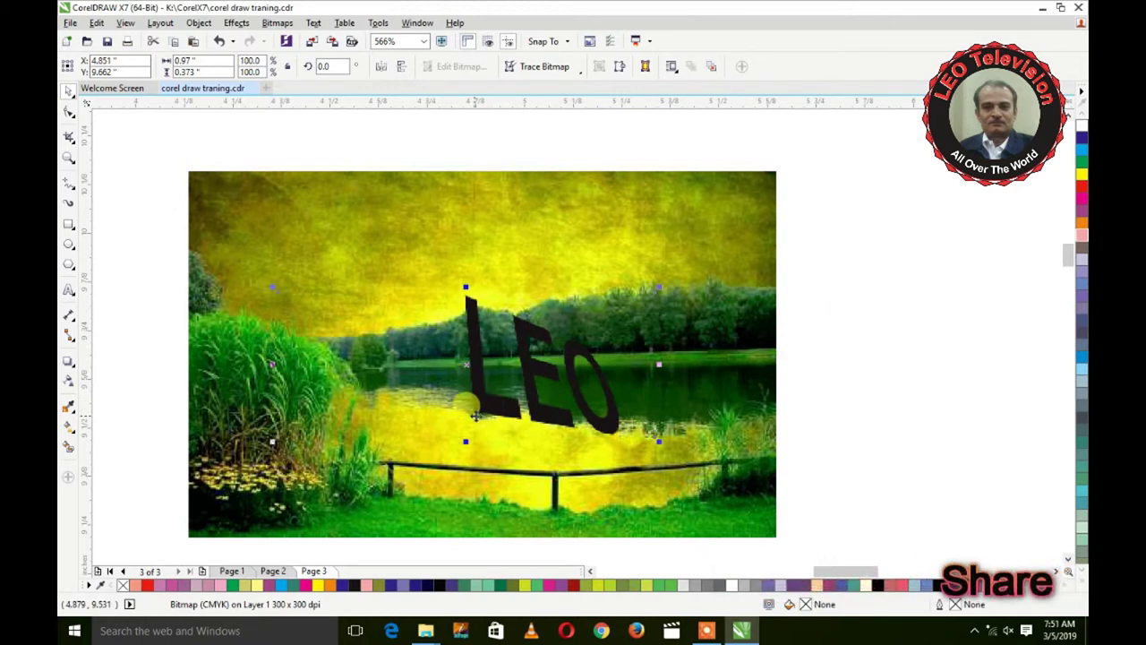
left_click_drag(475, 401, 514, 318)
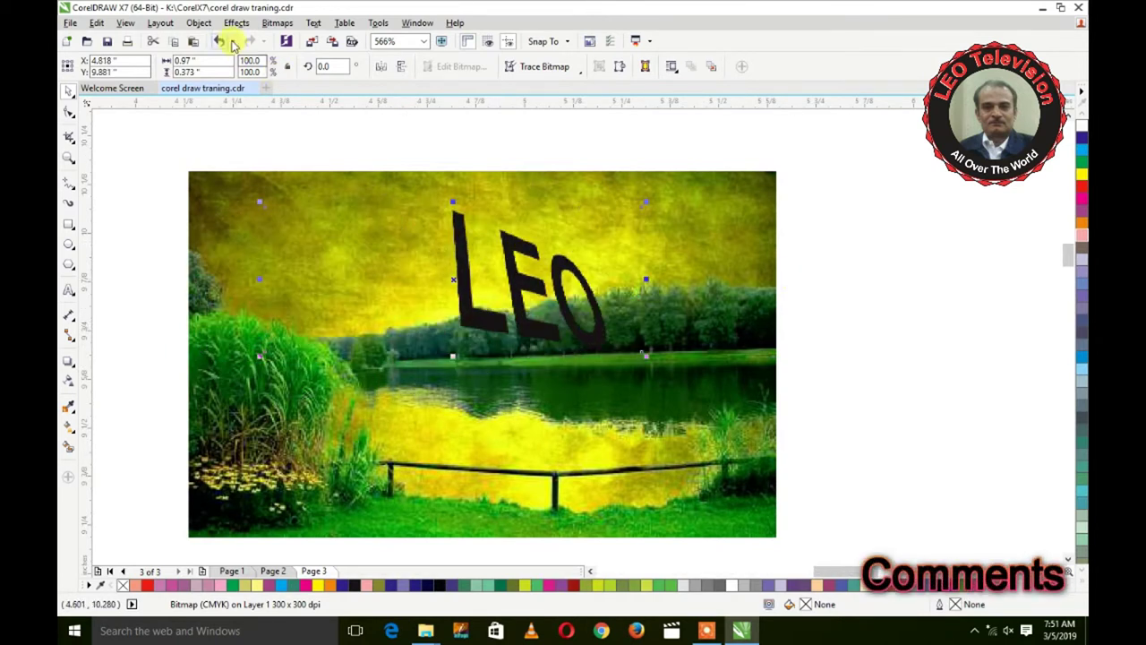
Undo the moves and the 3D rotation of the LEO bitmap.
key("ctrl+z")
key("ctrl+z")
key("ctrl+shift+z")
key("ctrl+z")
key("ctrl+z")
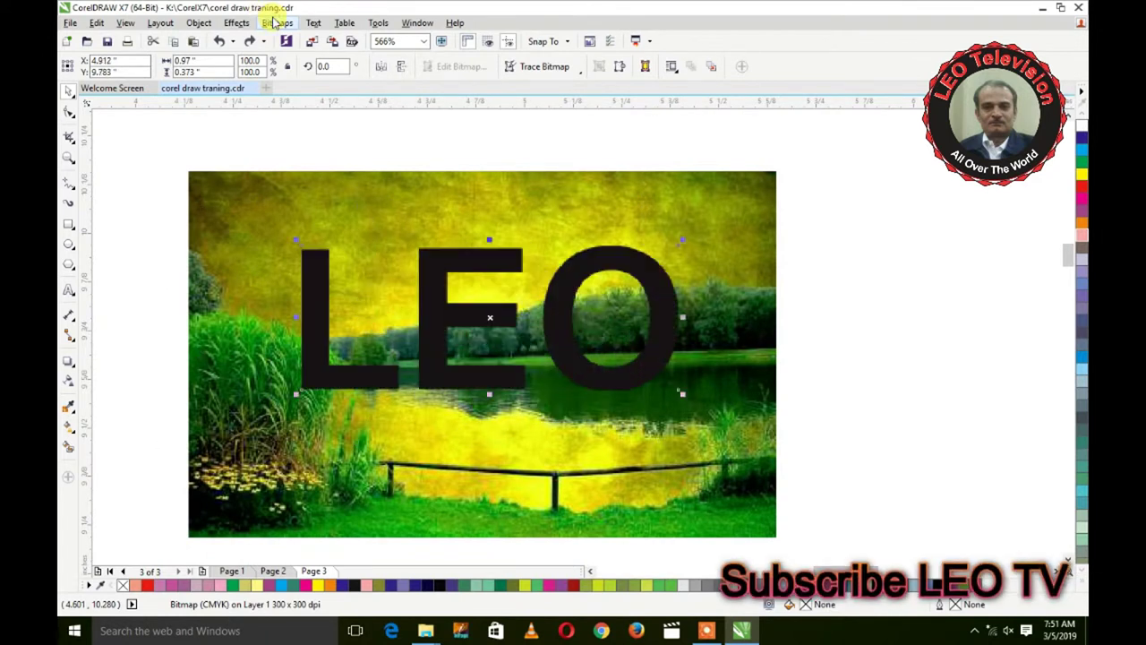
Convert the unrotated LEO lettering to a bitmap once more, keeping the offered conversion settings.
left_click(275, 24)
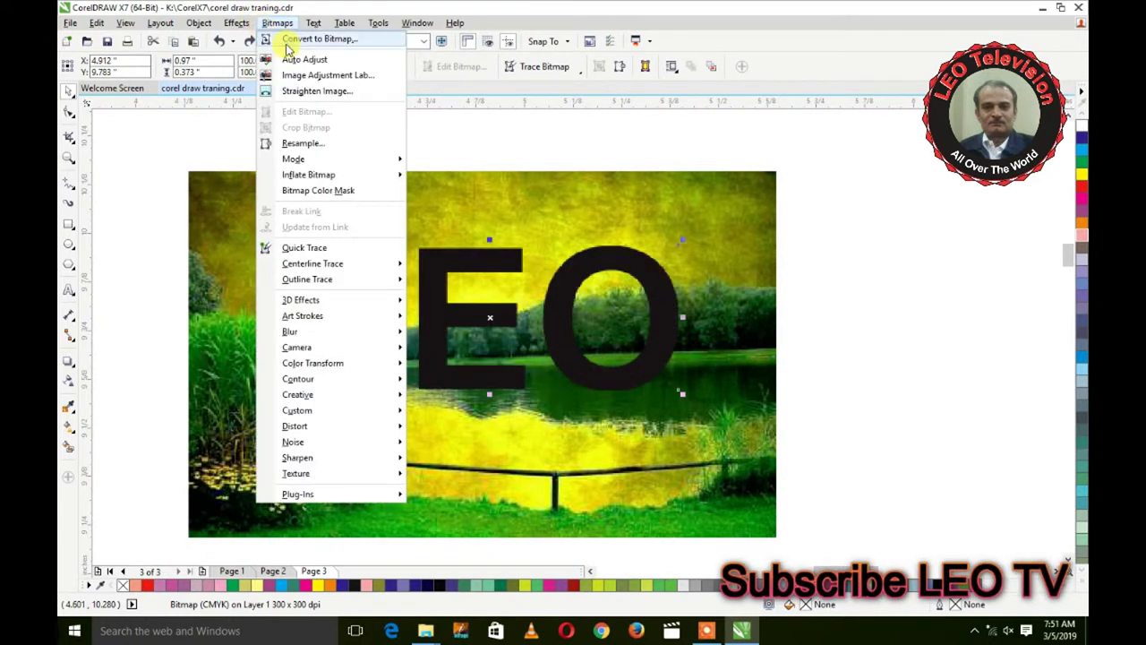
left_click(300, 38)
left_click(527, 389)
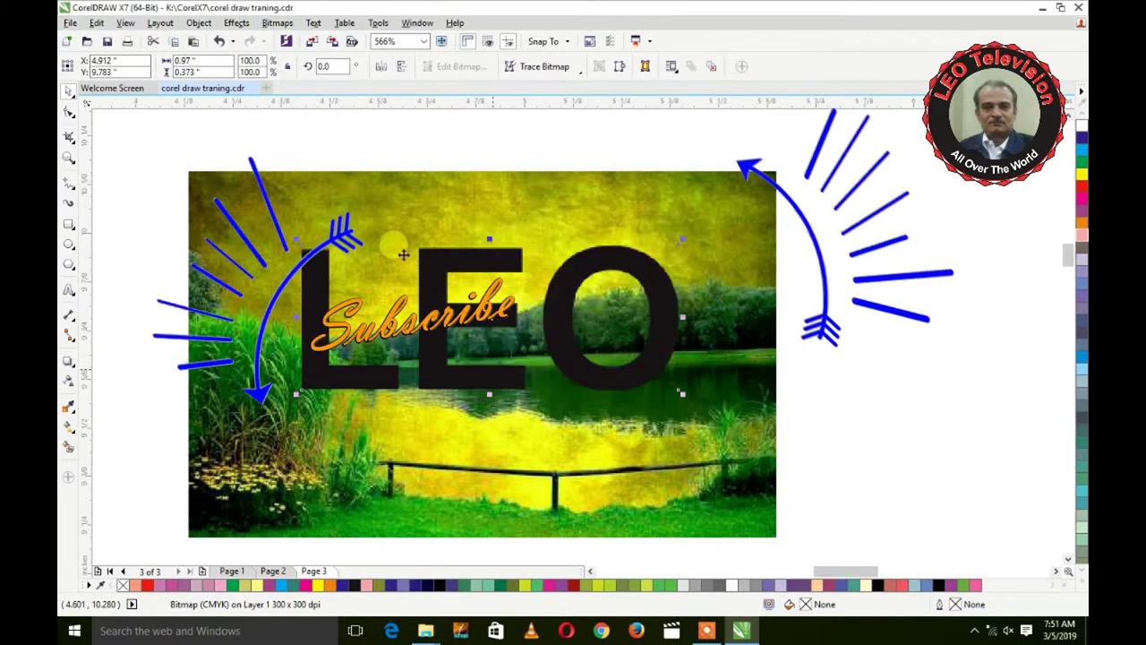
Try a Radial Blur with amount 64 on the LEO bitmap and discard it.
left_click(283, 26)
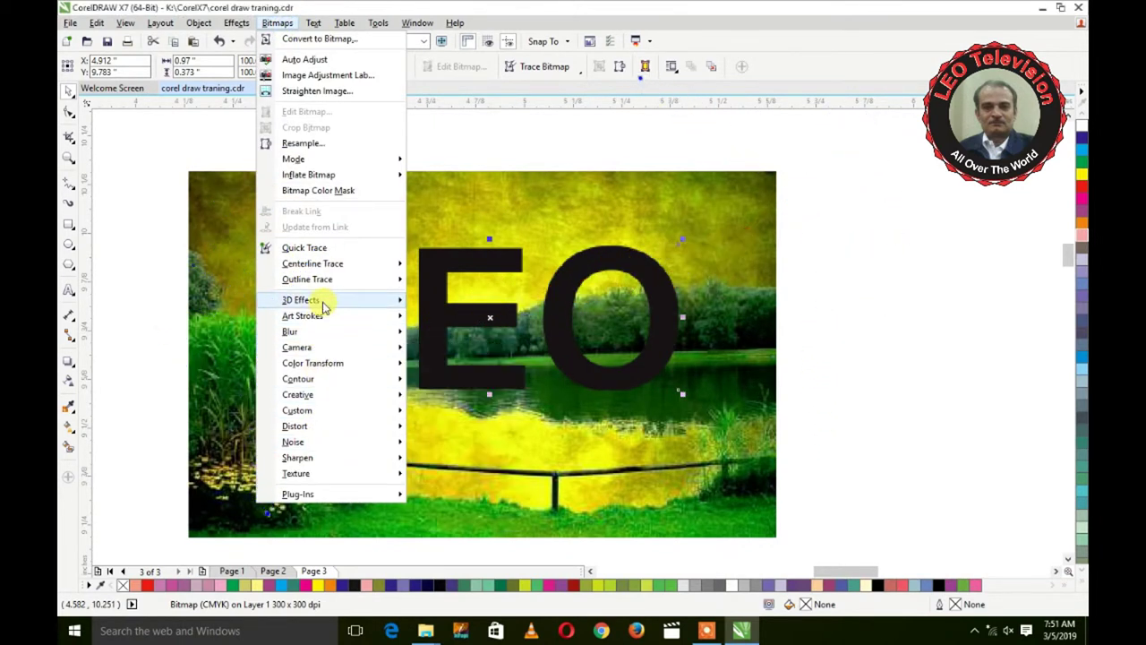
mouse_move(322, 301)
mouse_move(331, 333)
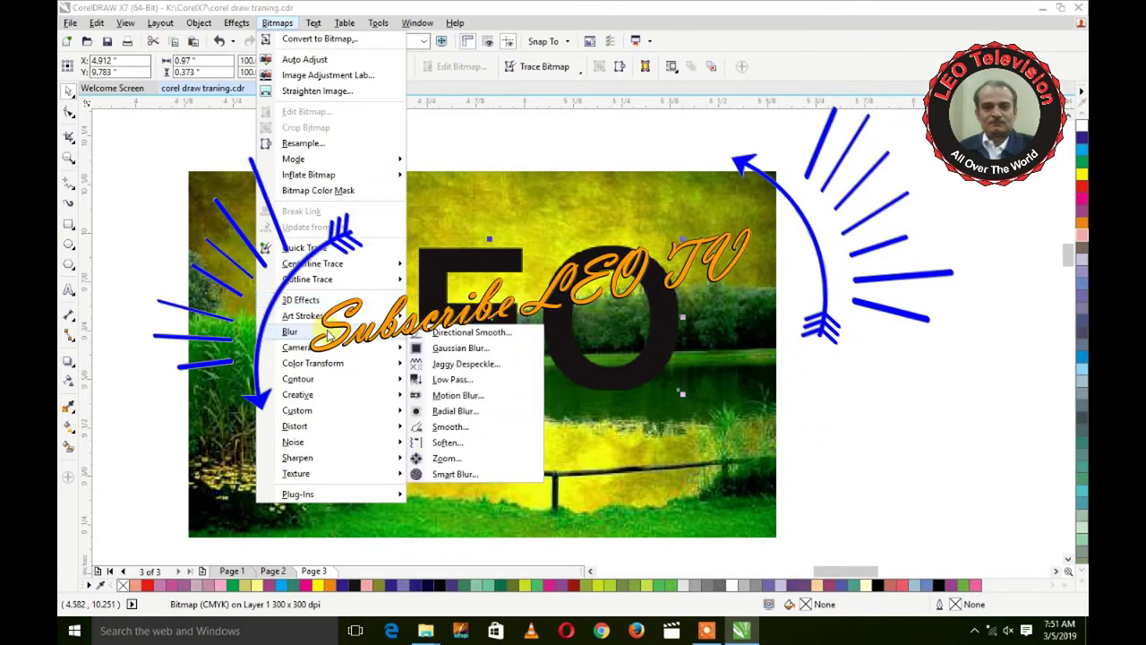
left_click(455, 410)
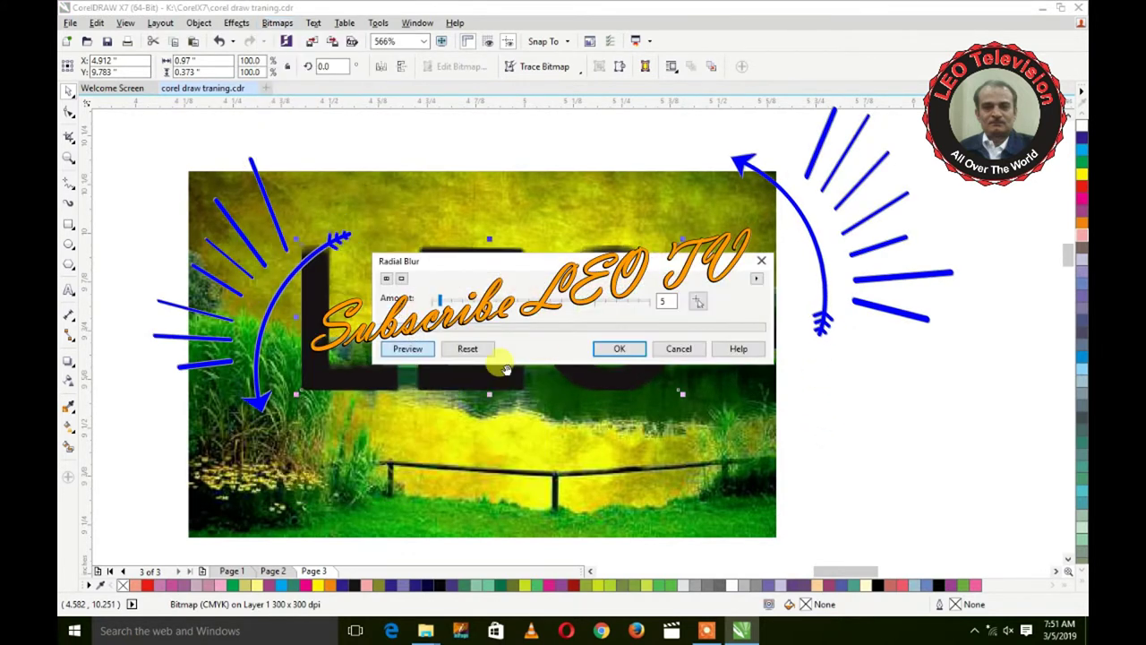
left_click_drag(571, 266, 699, 113)
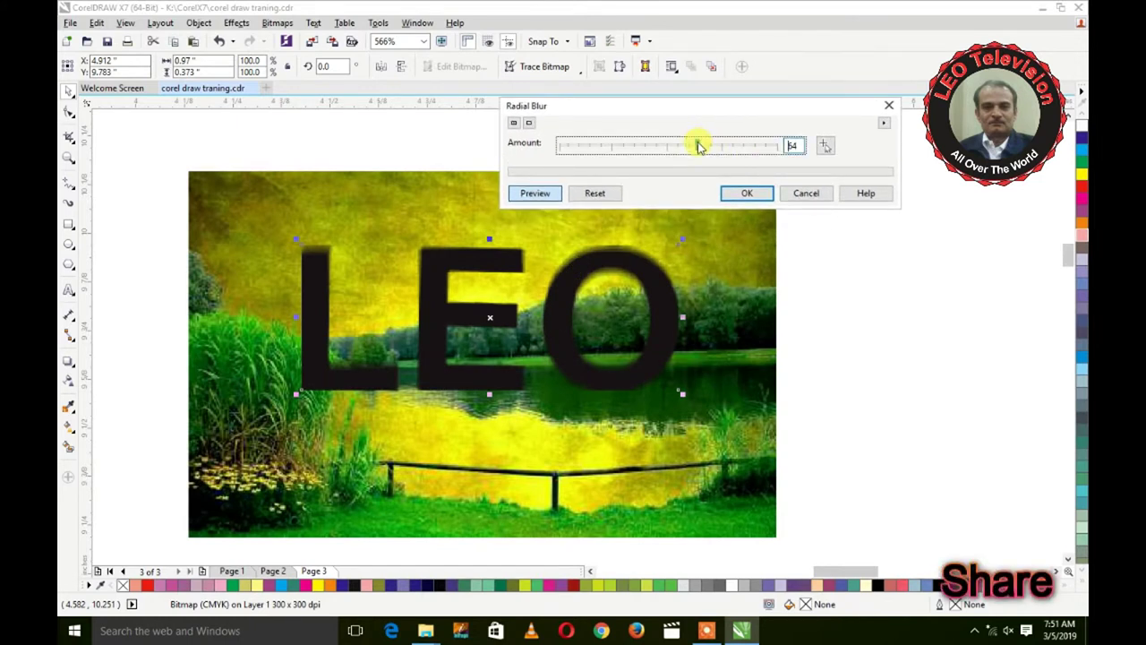
left_click(803, 192)
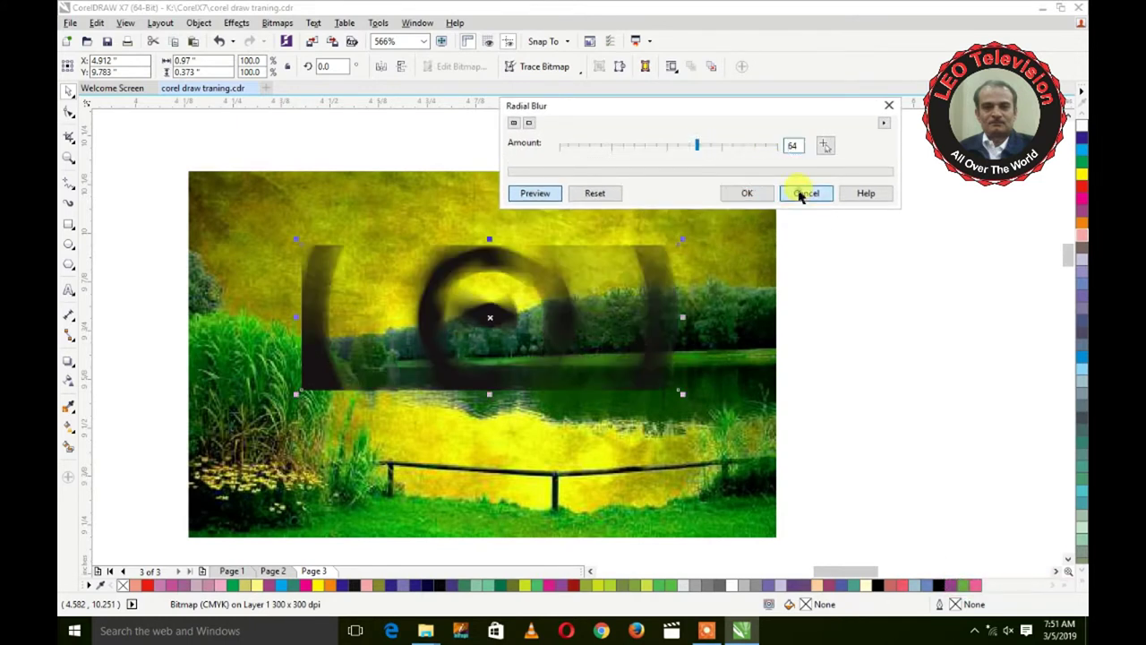
Try the Cobblestone texture on the LEO bitmap with roughness 76 and size 89.
left_click(277, 23)
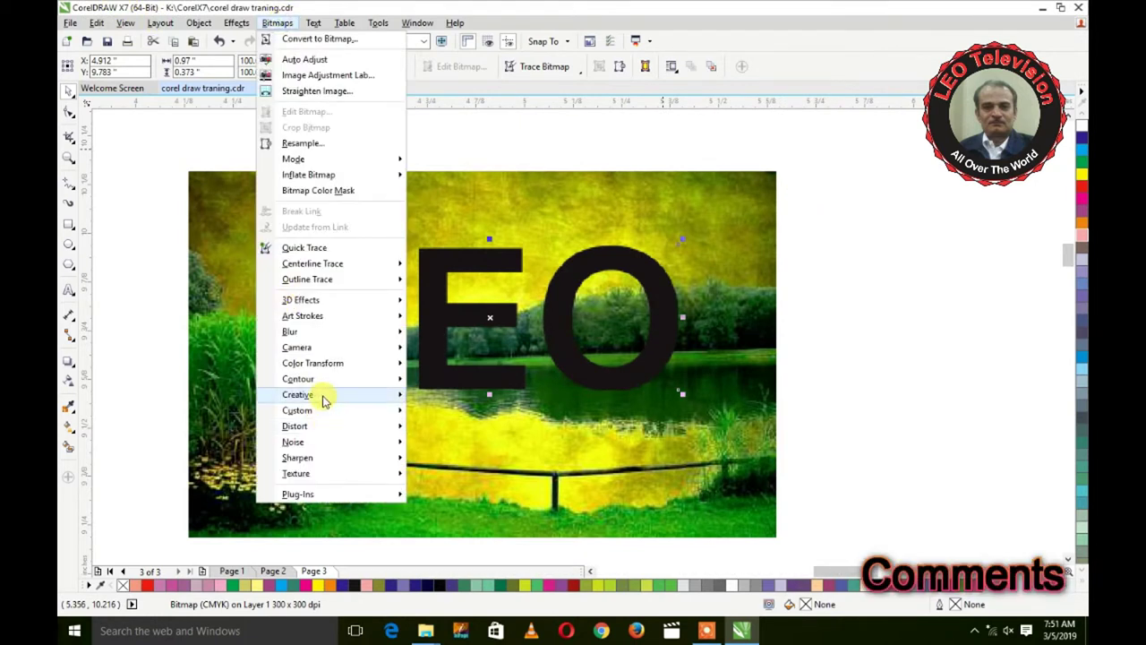
mouse_move(327, 395)
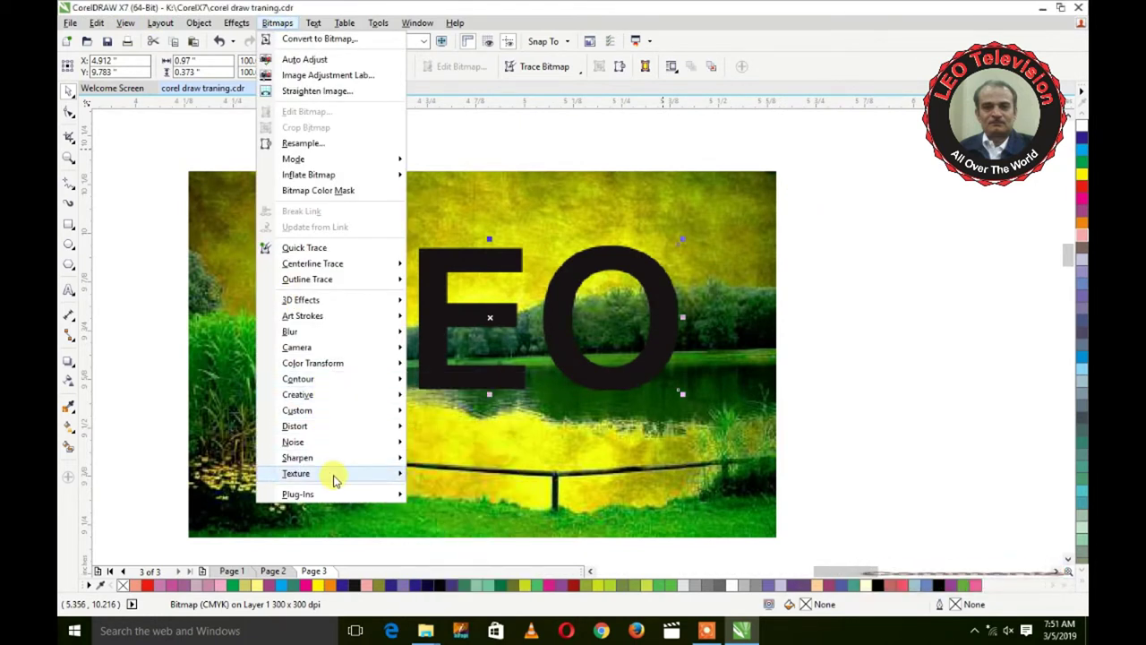
mouse_move(333, 480)
left_click(439, 474)
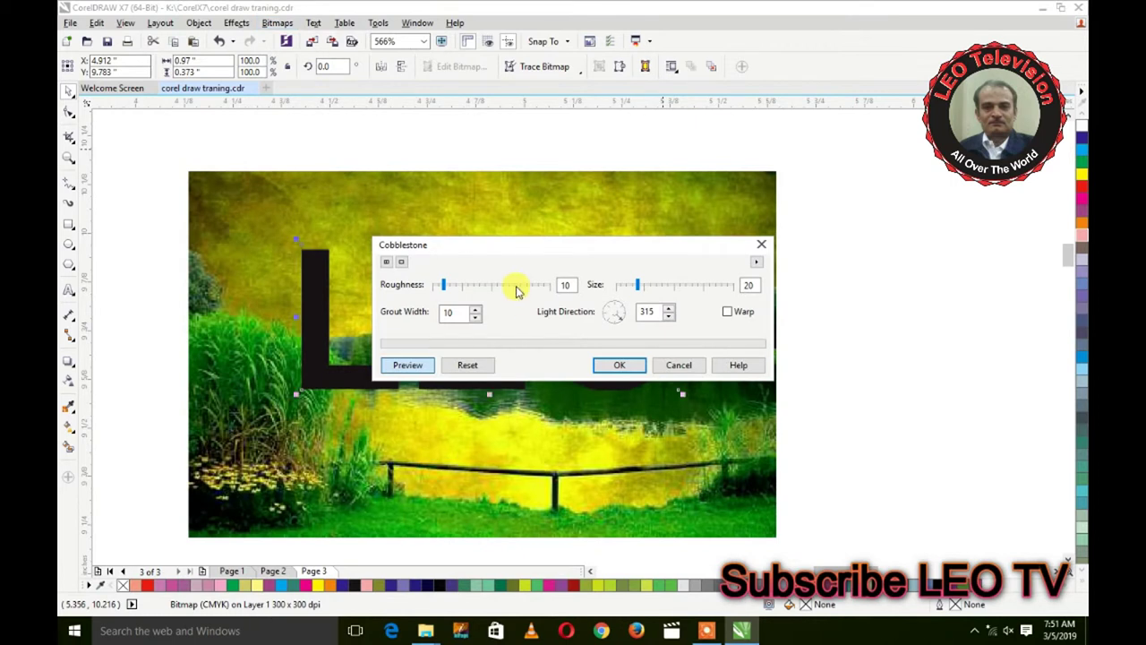
left_click_drag(498, 248, 587, 61)
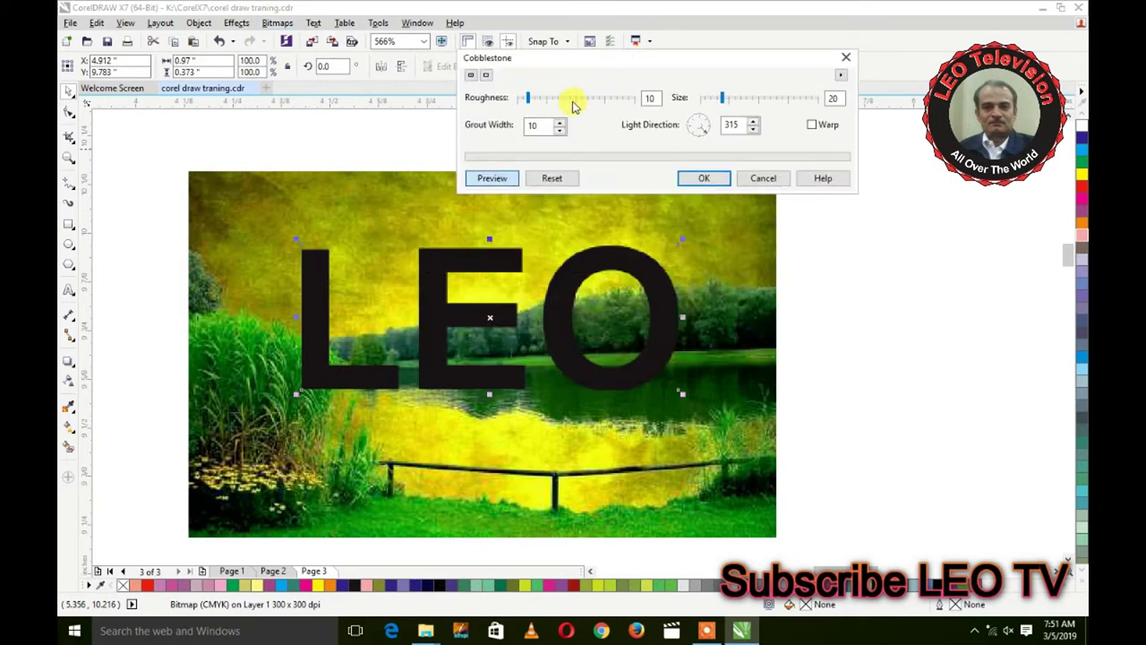
left_click(573, 100)
left_click(729, 98)
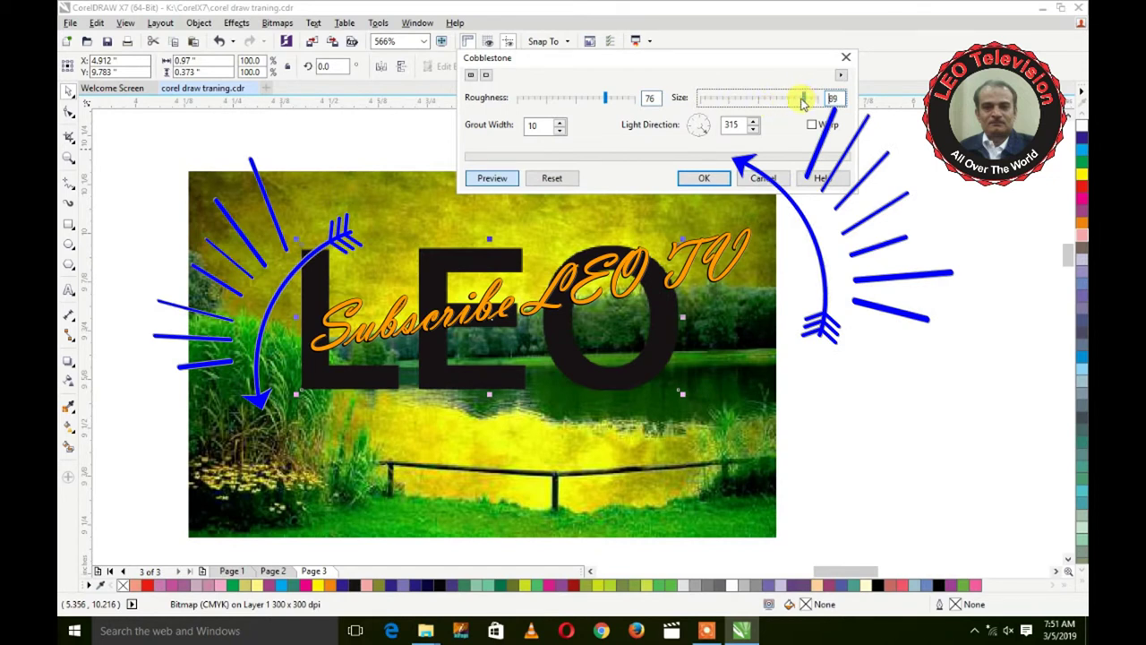
Reduce the Cobblestone grout width to 1 and discard the texture.
left_click(559, 129)
left_click(557, 131)
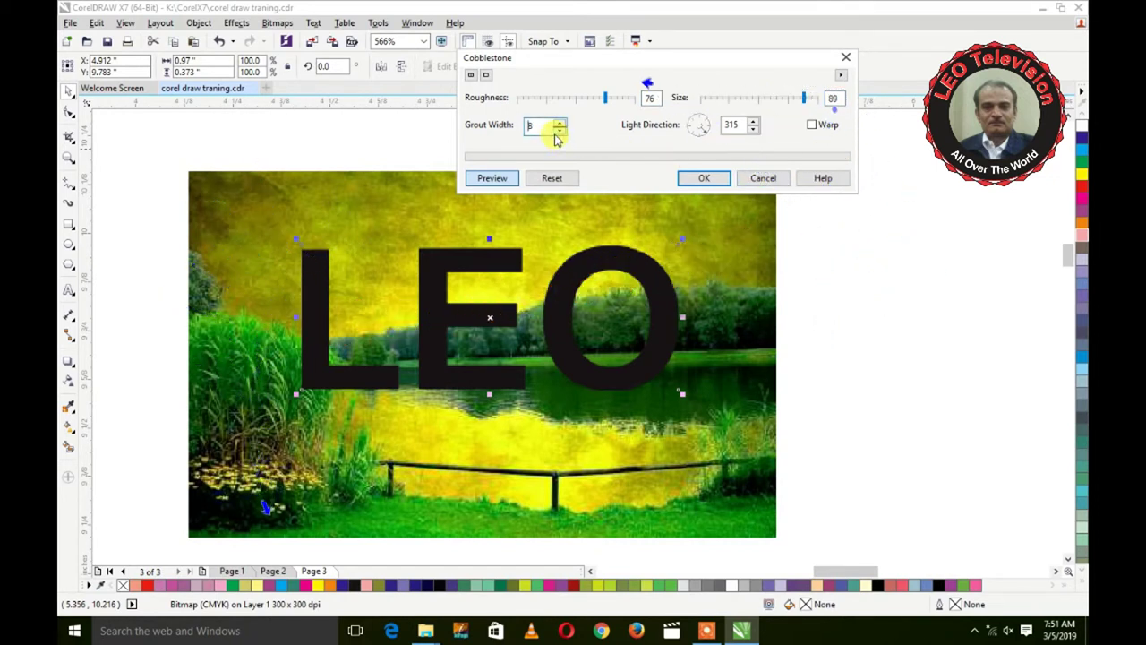
left_click(557, 131)
left_click(557, 131)
left_click(558, 131)
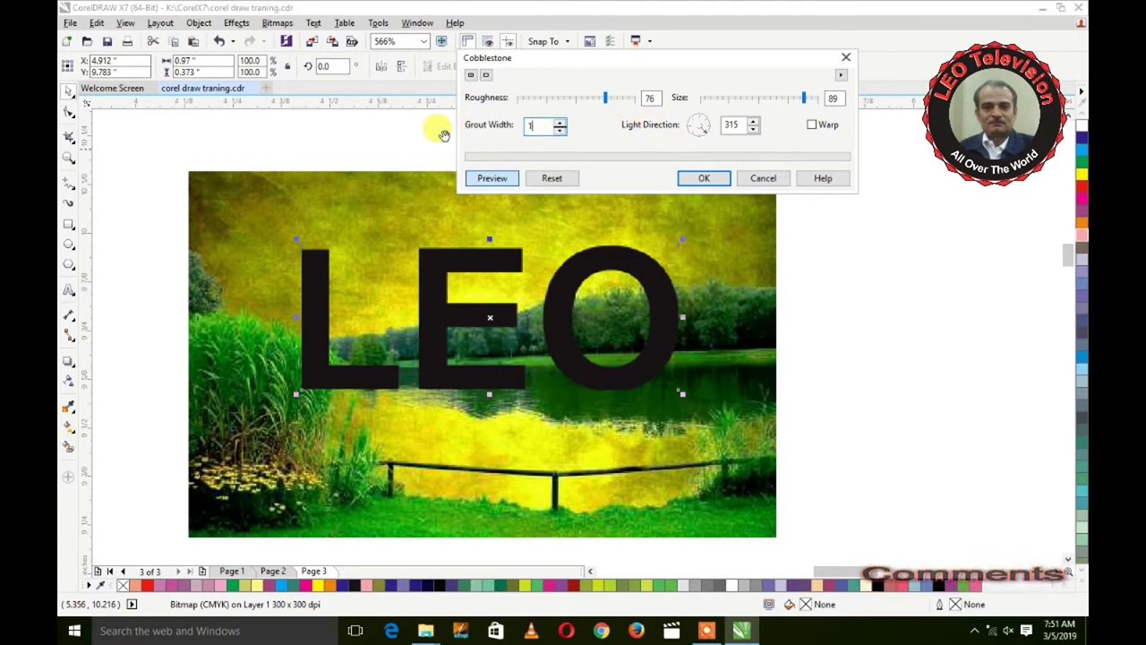
key("Escape")
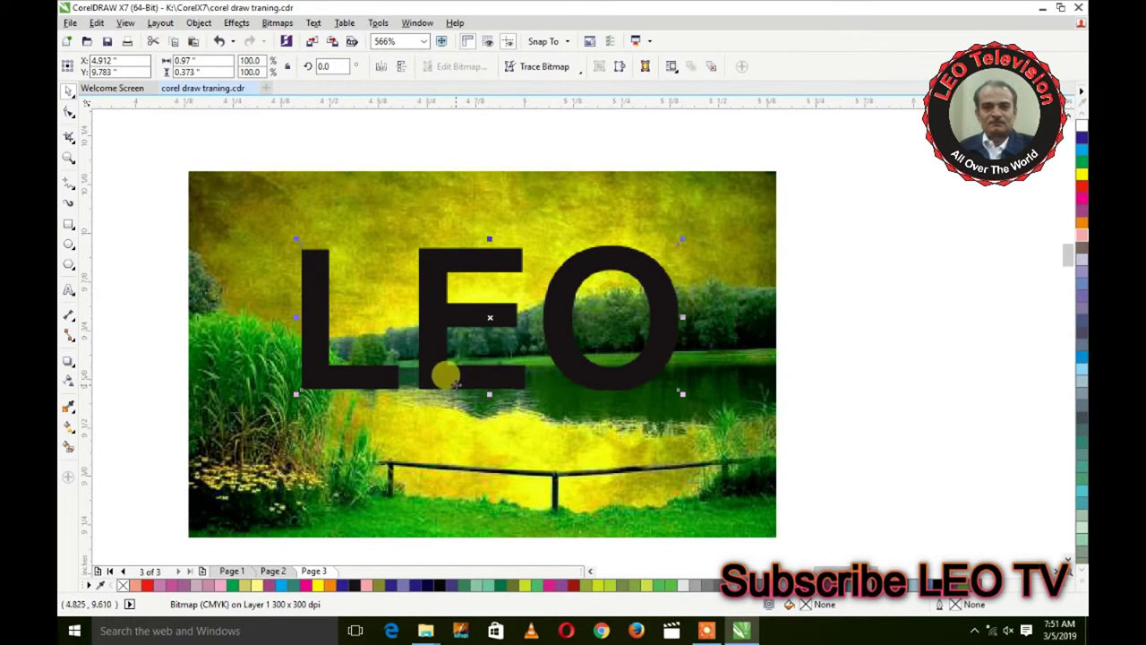
Try the Blocks distortion on the LEO bitmap with a block width of 69.
left_click(278, 22)
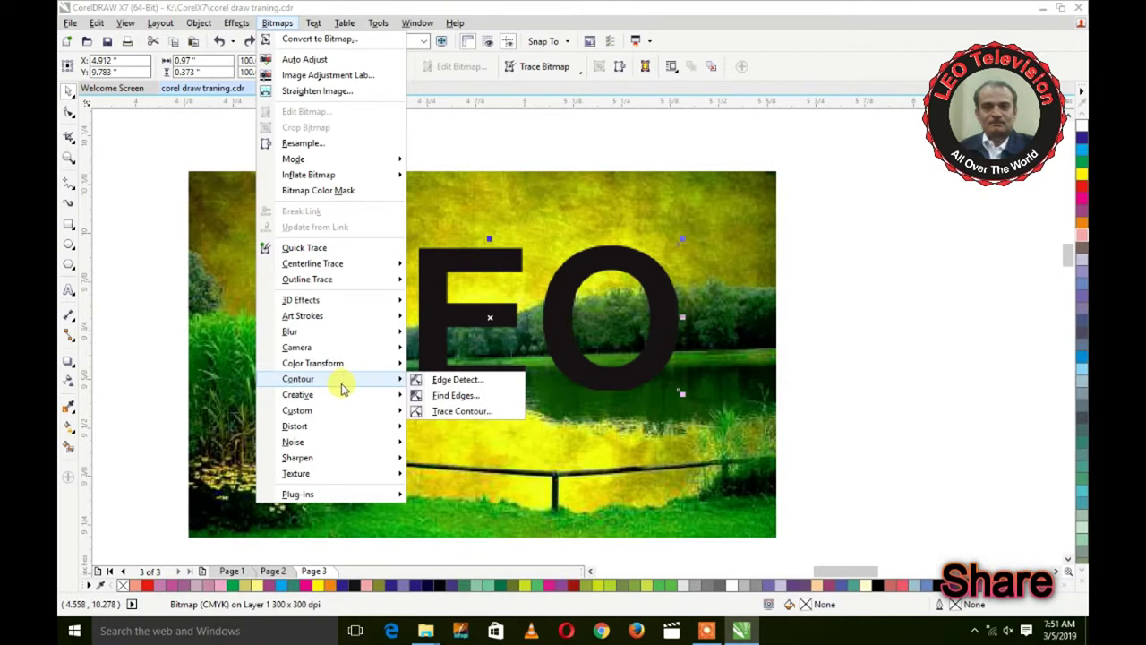
mouse_move(324, 361)
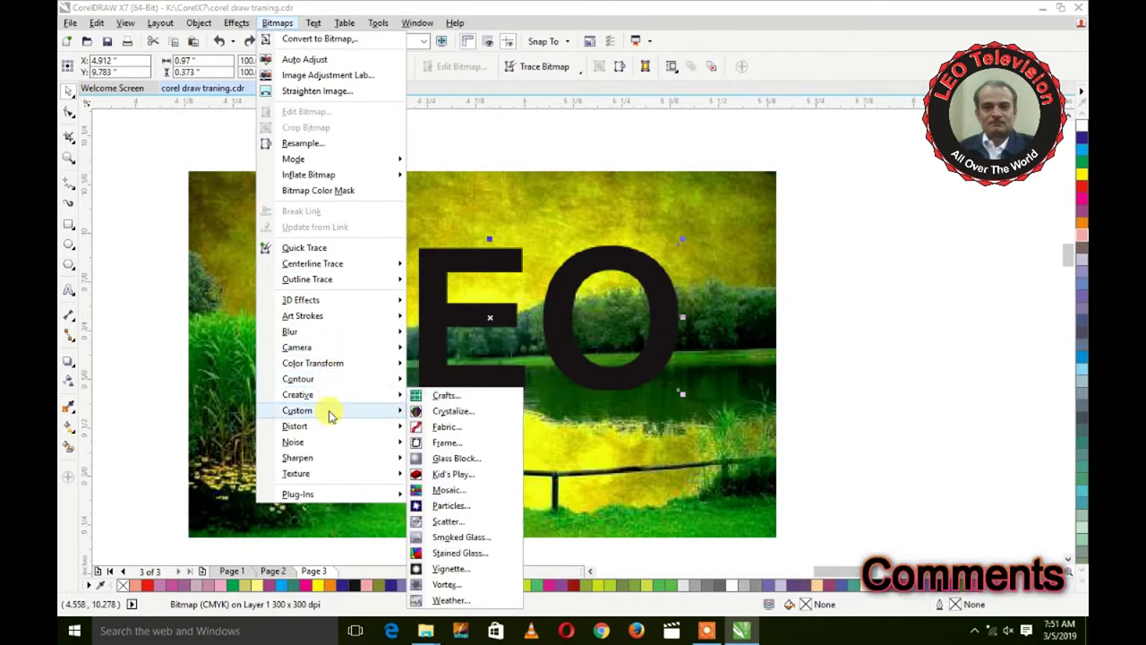
mouse_move(329, 432)
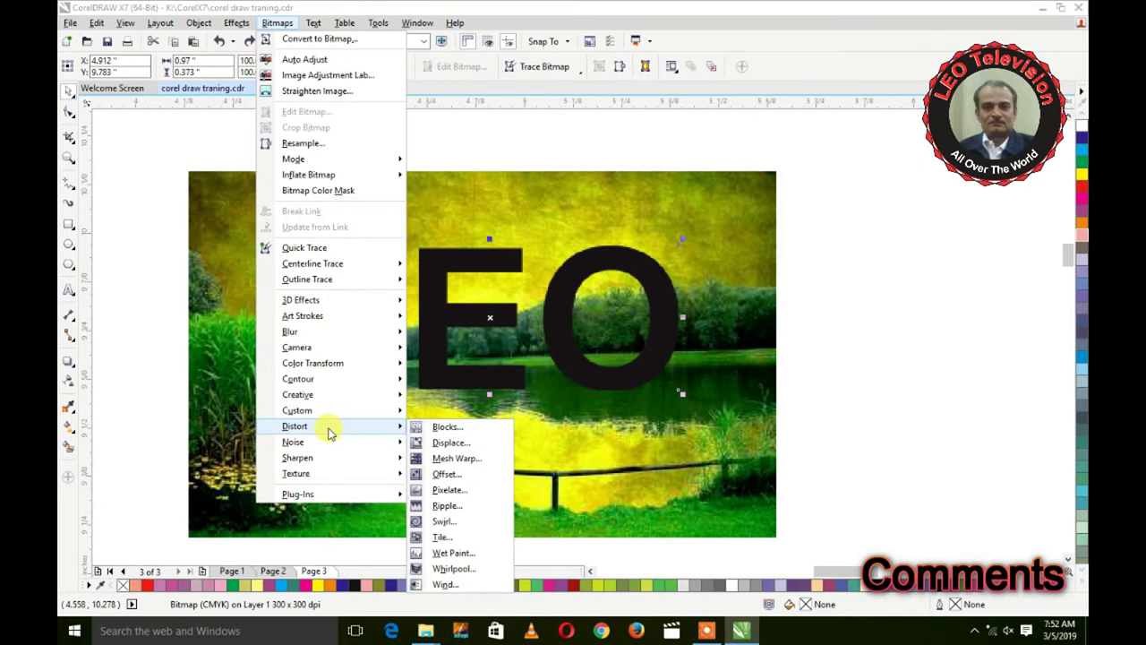
left_click(474, 429)
left_click_drag(590, 226, 726, 9)
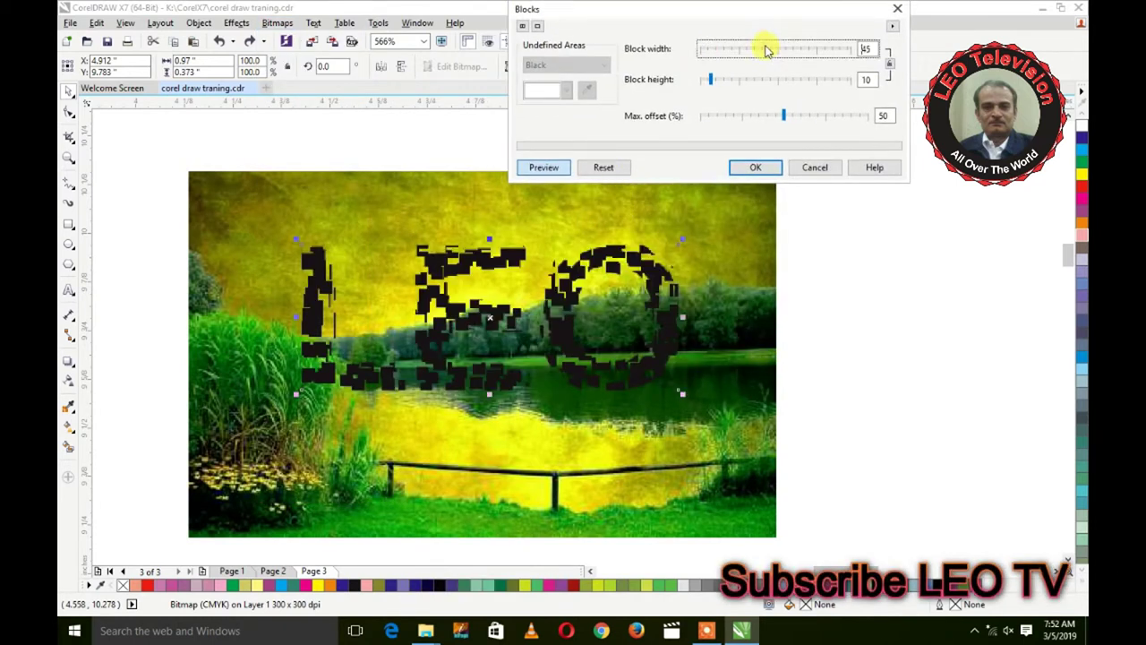
left_click_drag(766, 49, 800, 51)
Try the Blocks distortion with block height 49, block width 10 and maximum offset 64%, and discard it.
left_click(724, 81)
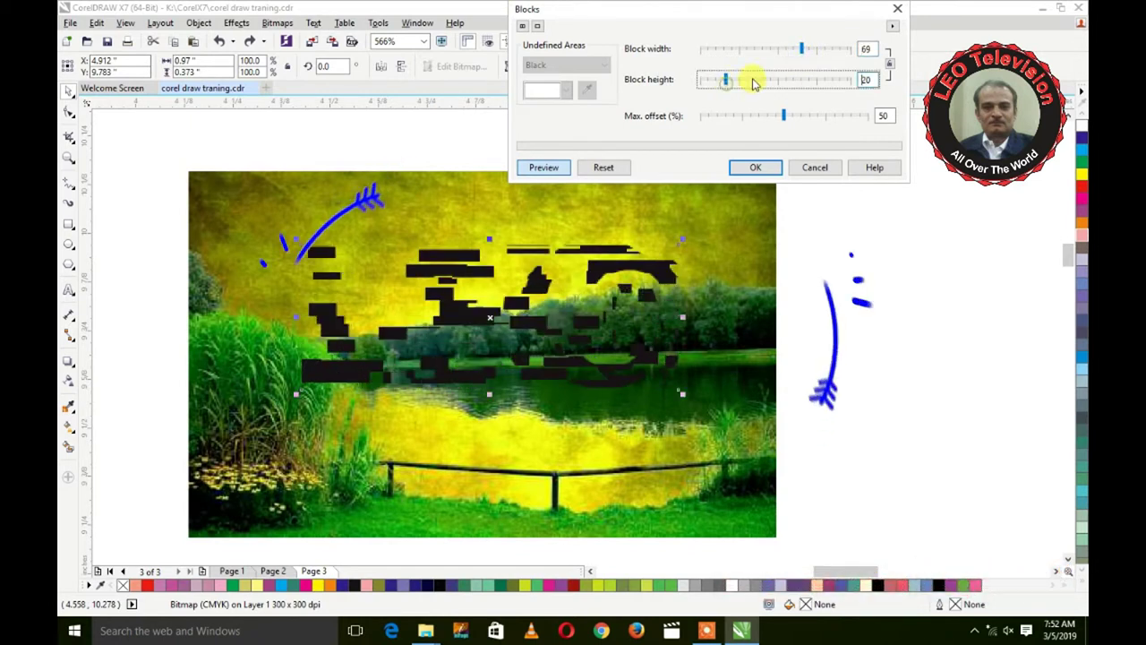
left_click(770, 79)
left_click(713, 49)
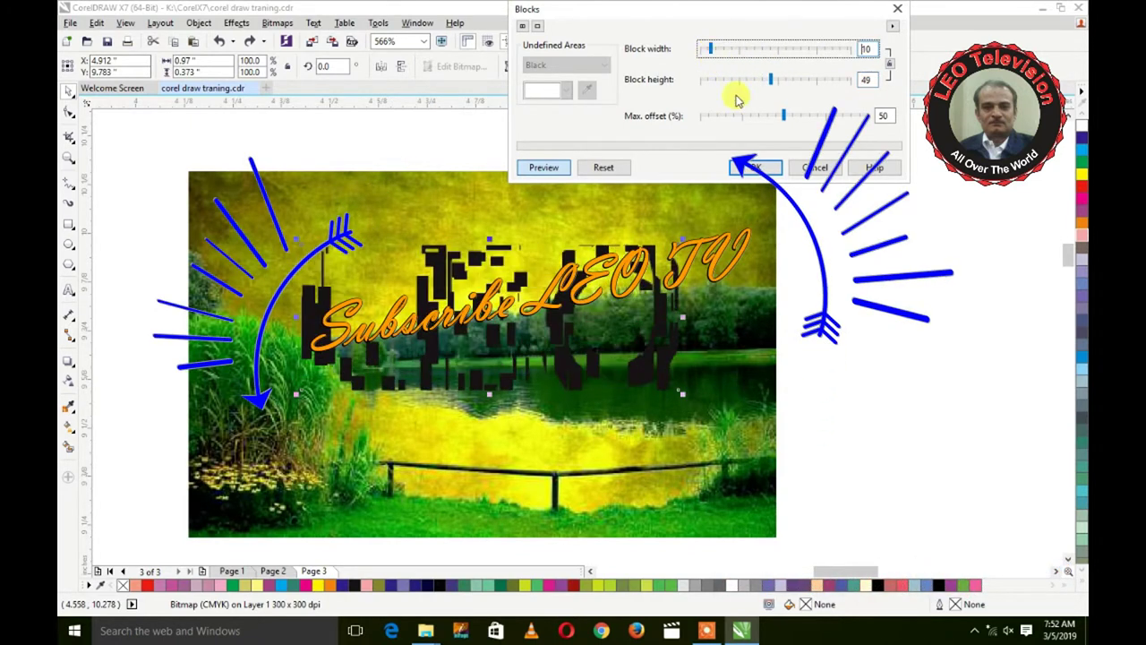
left_click_drag(705, 118, 806, 115)
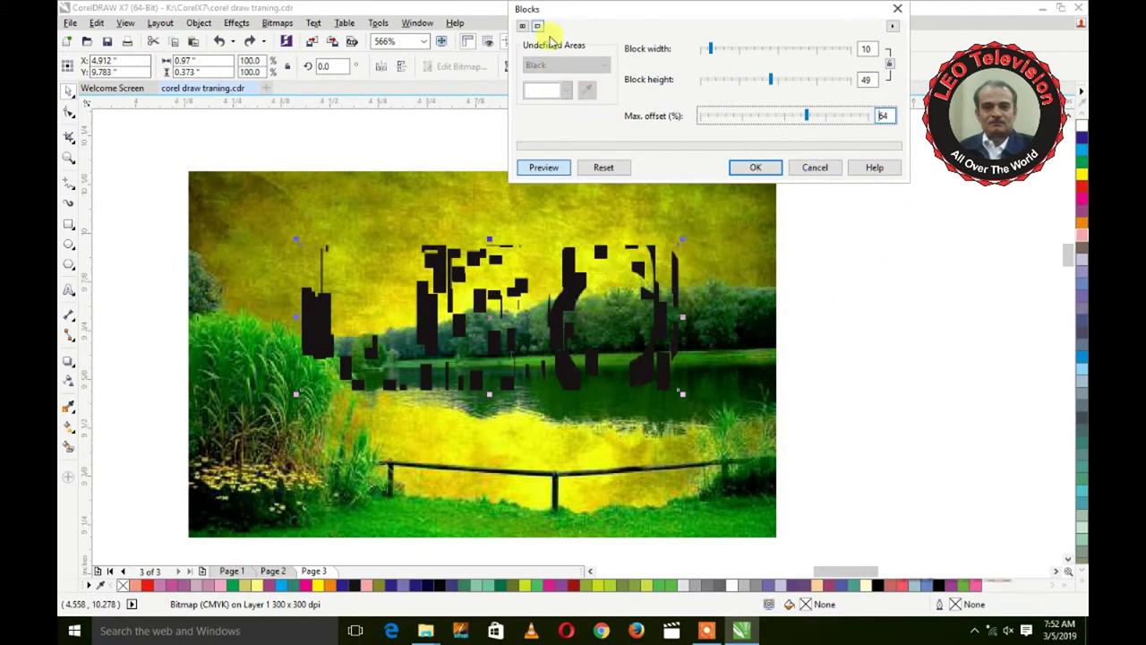
left_click(782, 47)
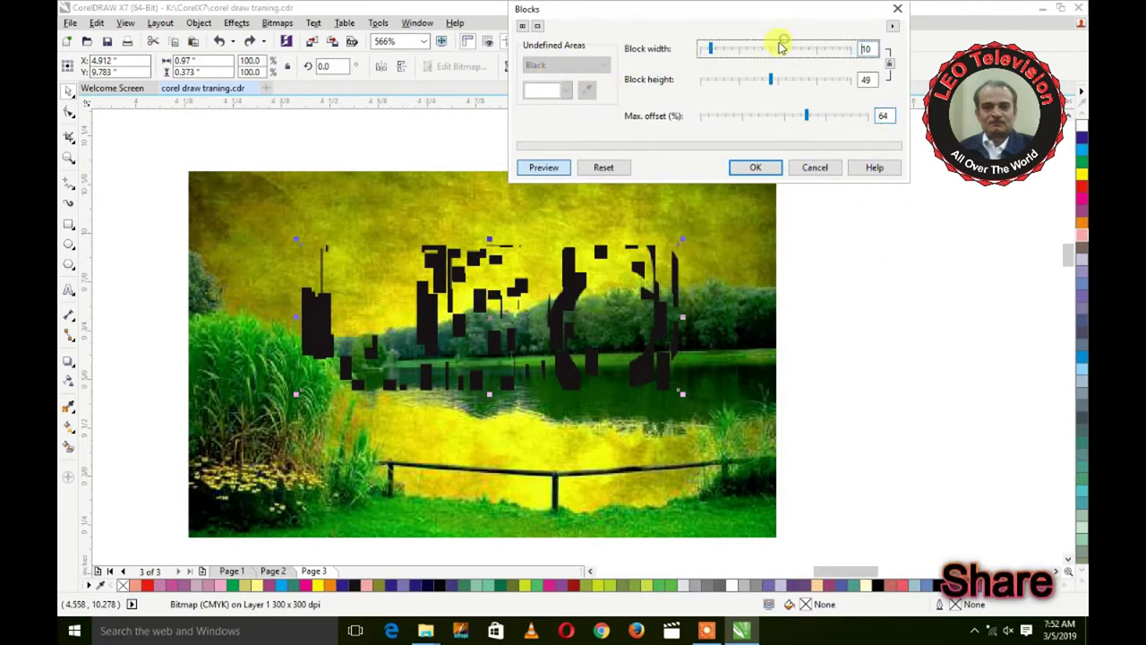
left_click(816, 166)
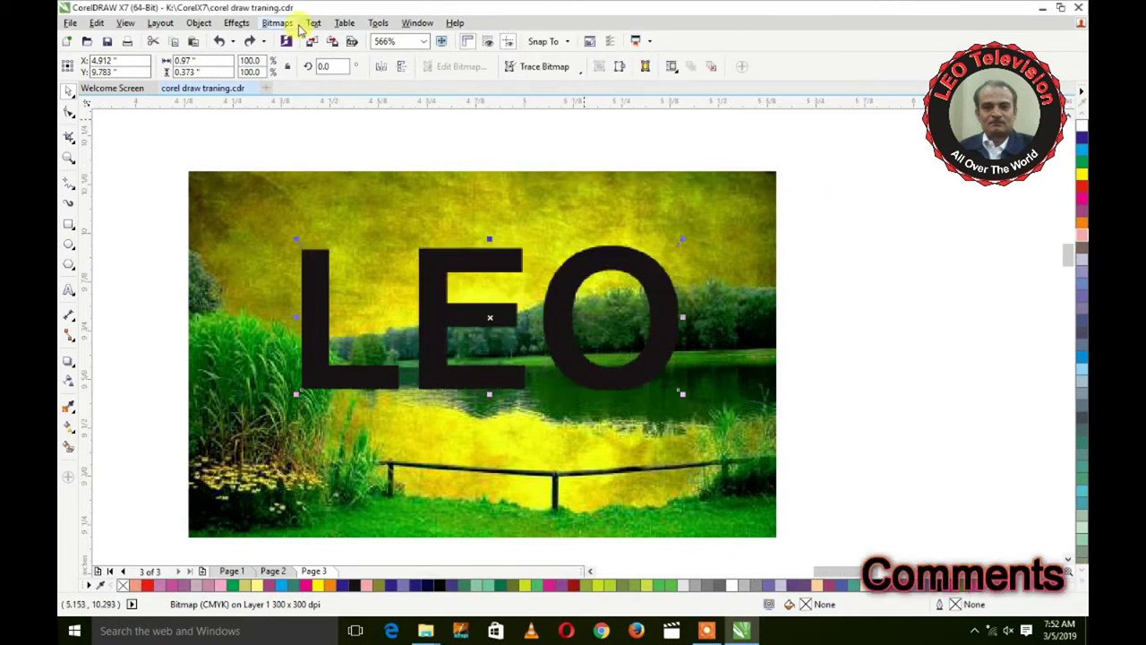
Try the Plastic texture on the LEO bitmap with depth 54, smoothness 54 and light direction 148, and discard it.
left_click(289, 23)
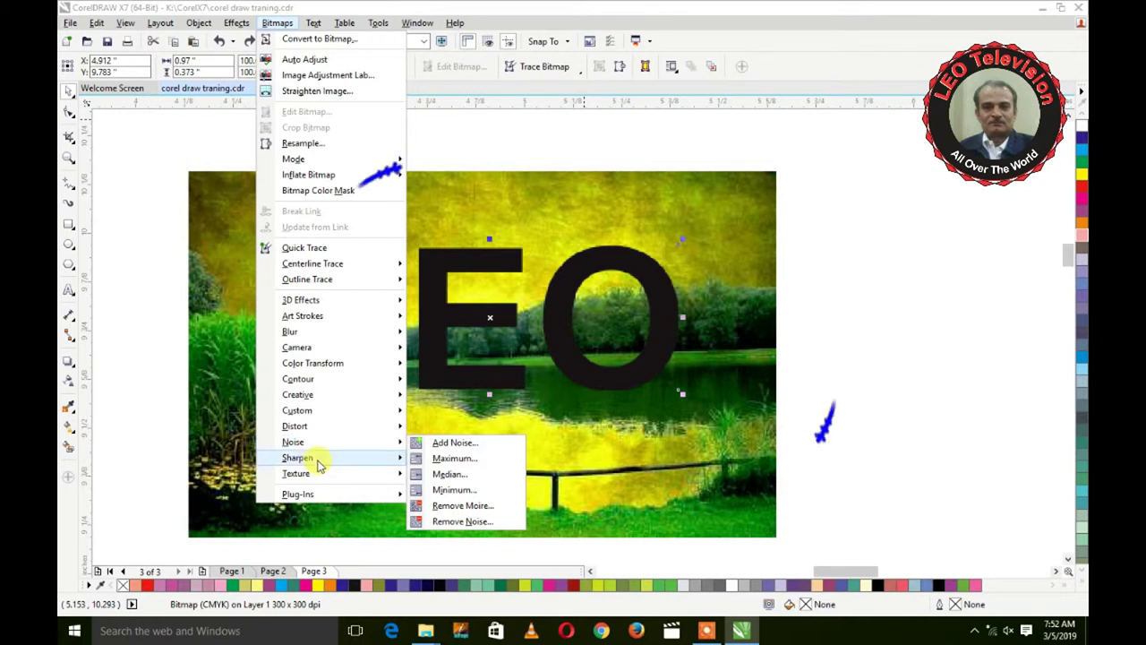
mouse_move(319, 474)
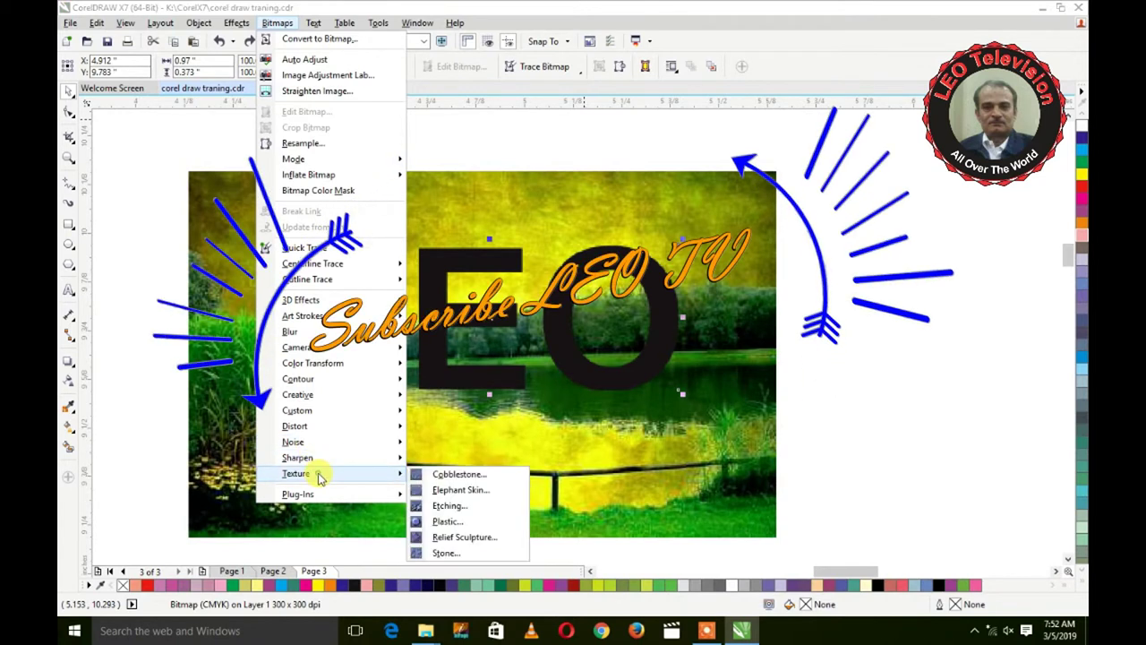
left_click(442, 521)
left_click_drag(583, 230, 759, 81)
left_click_drag(723, 106, 774, 131)
left_click(700, 125)
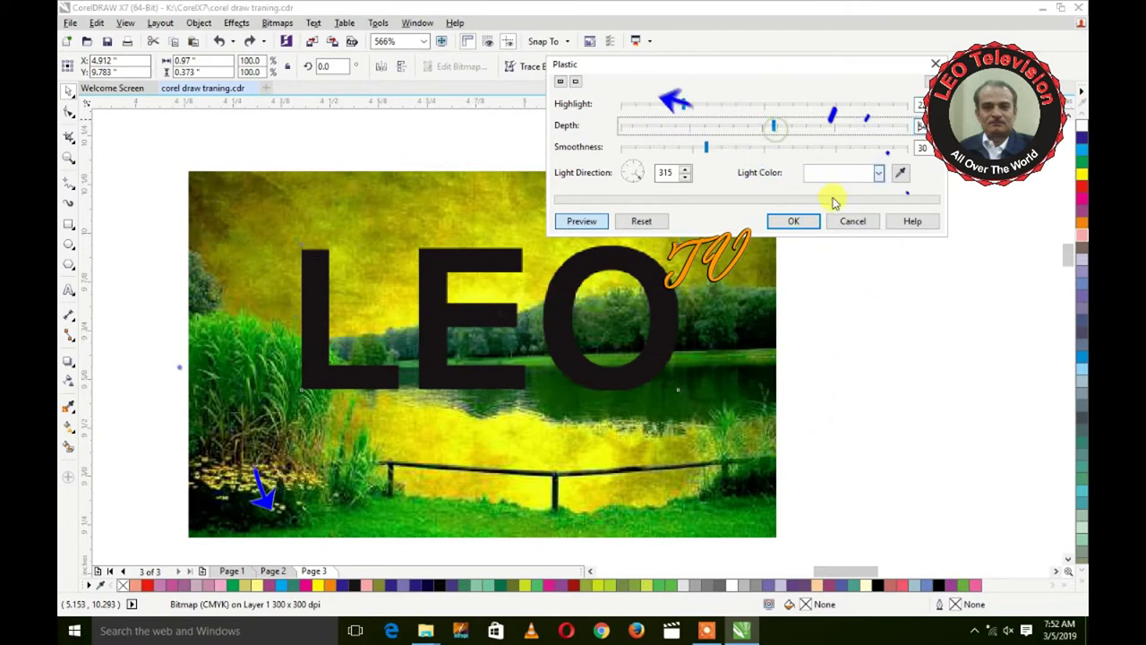
left_click(775, 148)
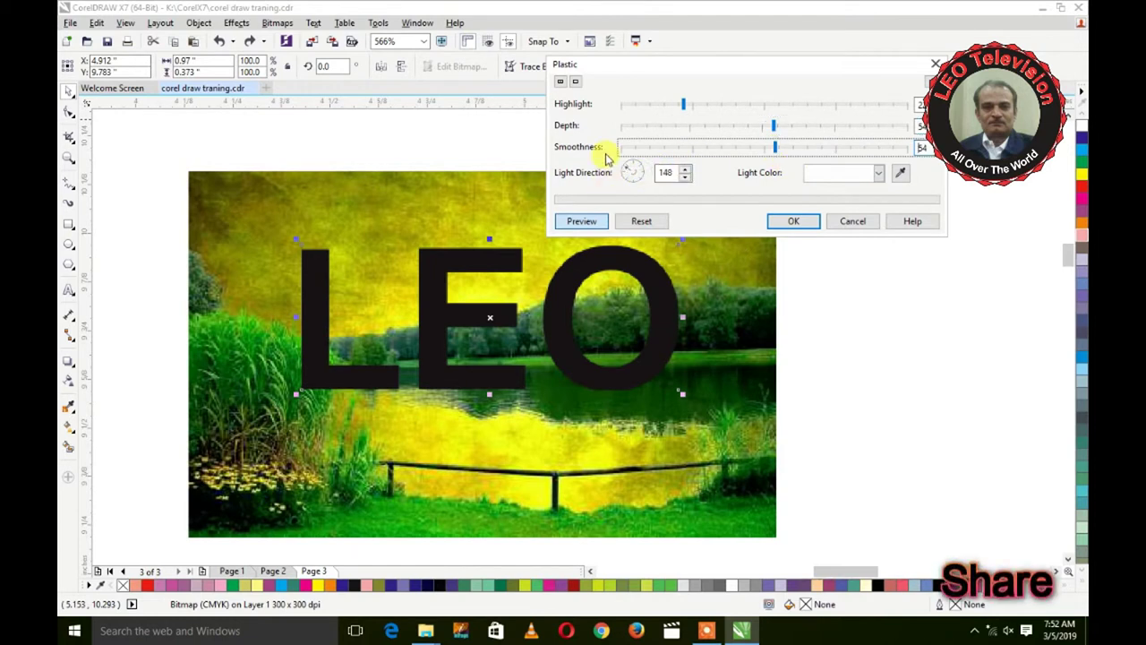
left_click(846, 223)
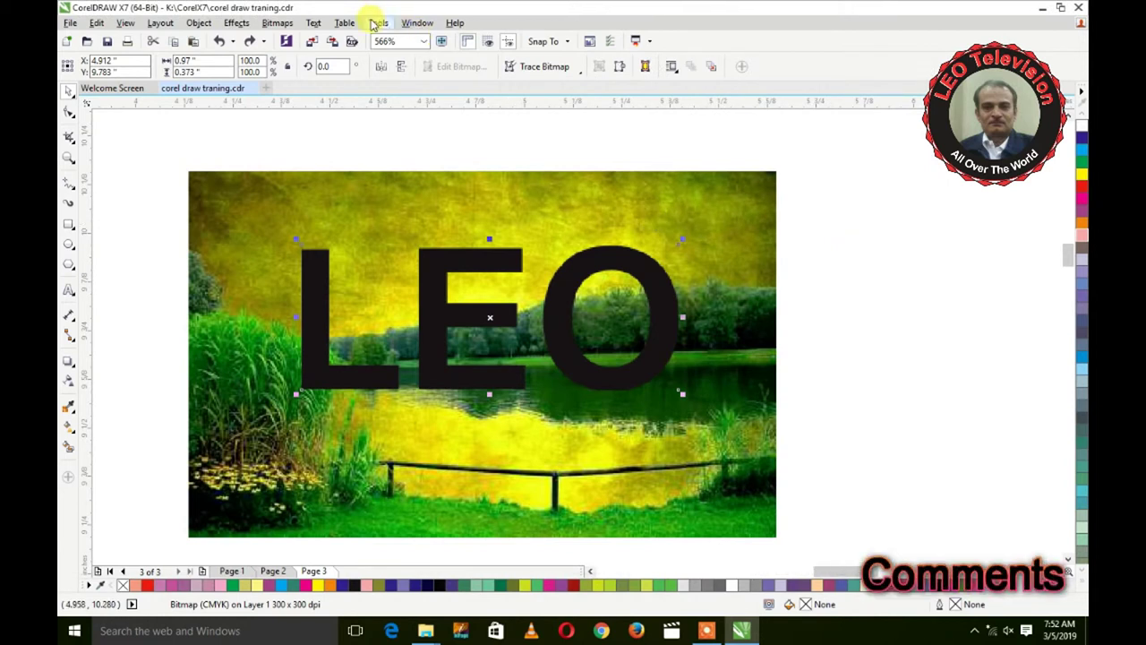
Convert the LEO lettering to a 300 dpi CMYK bitmap again with anti-aliasing and a transparent background.
left_click(285, 25)
left_click(300, 38)
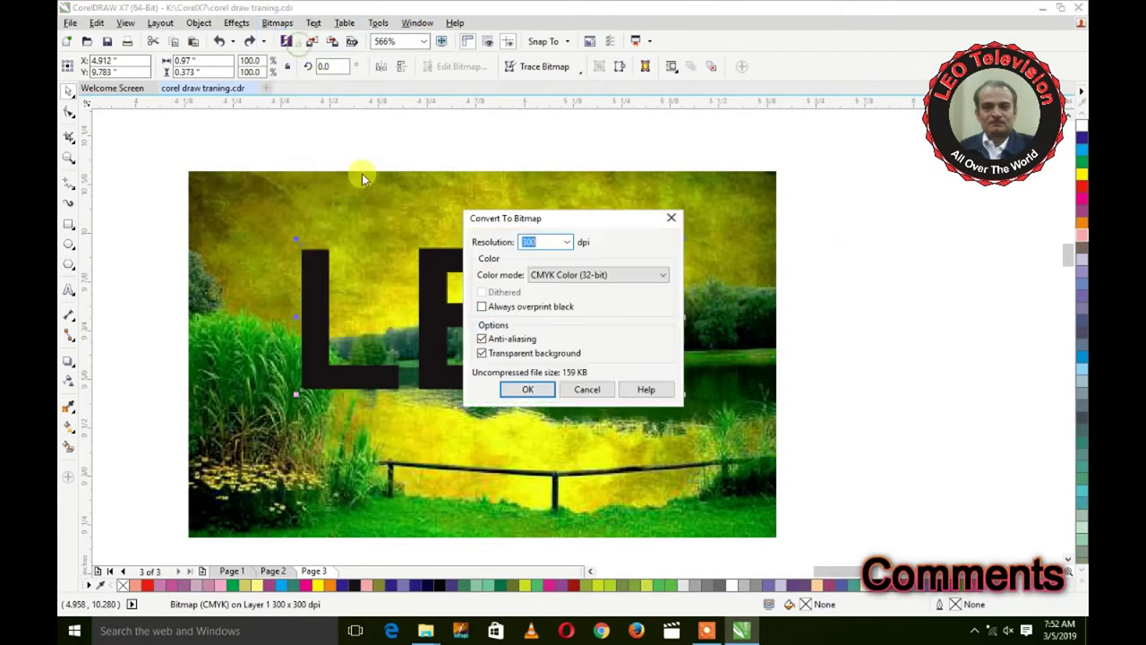
left_click(527, 390)
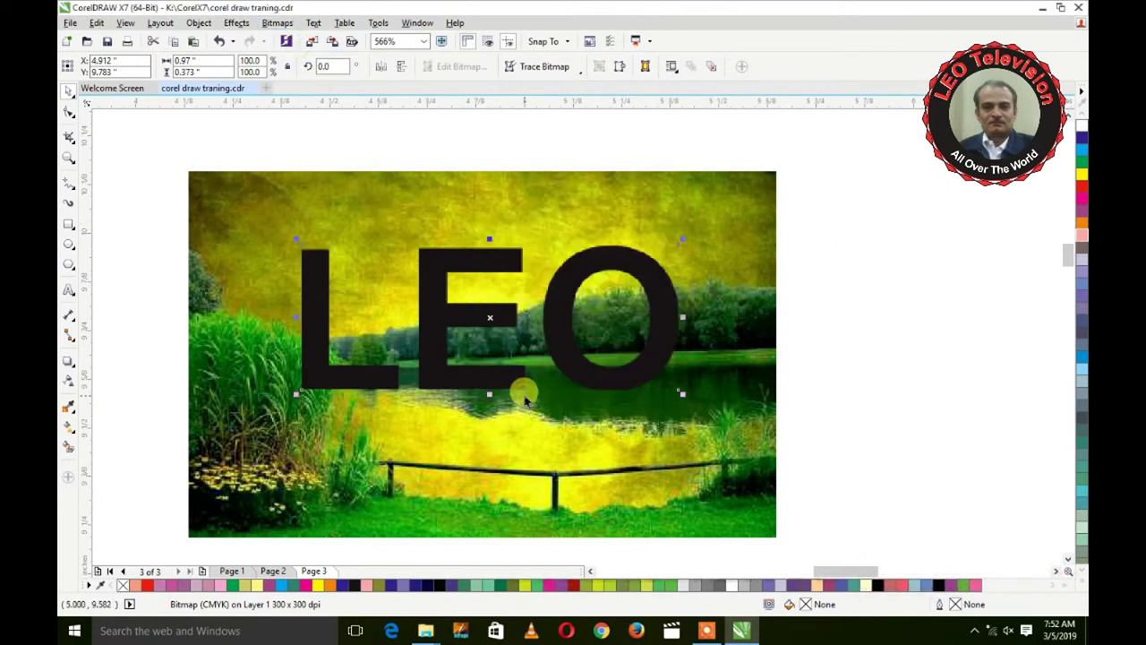
Try the Crafts creative effect on the LEO bitmap with the Puzzle style at size 28.
left_click(275, 23)
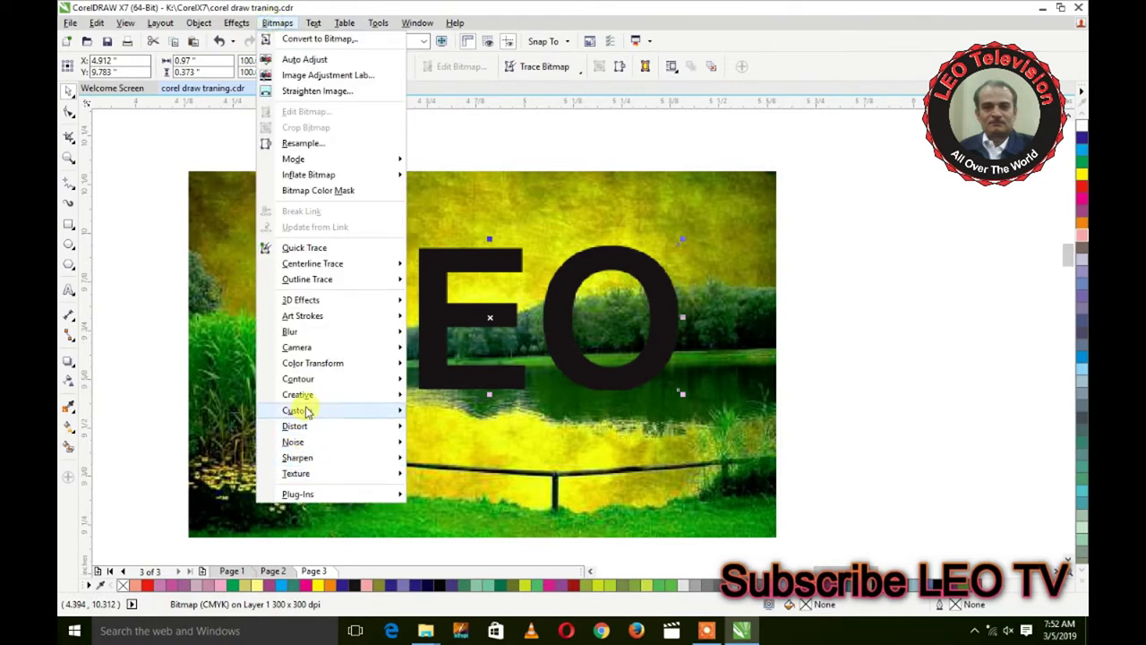
mouse_move(301, 408)
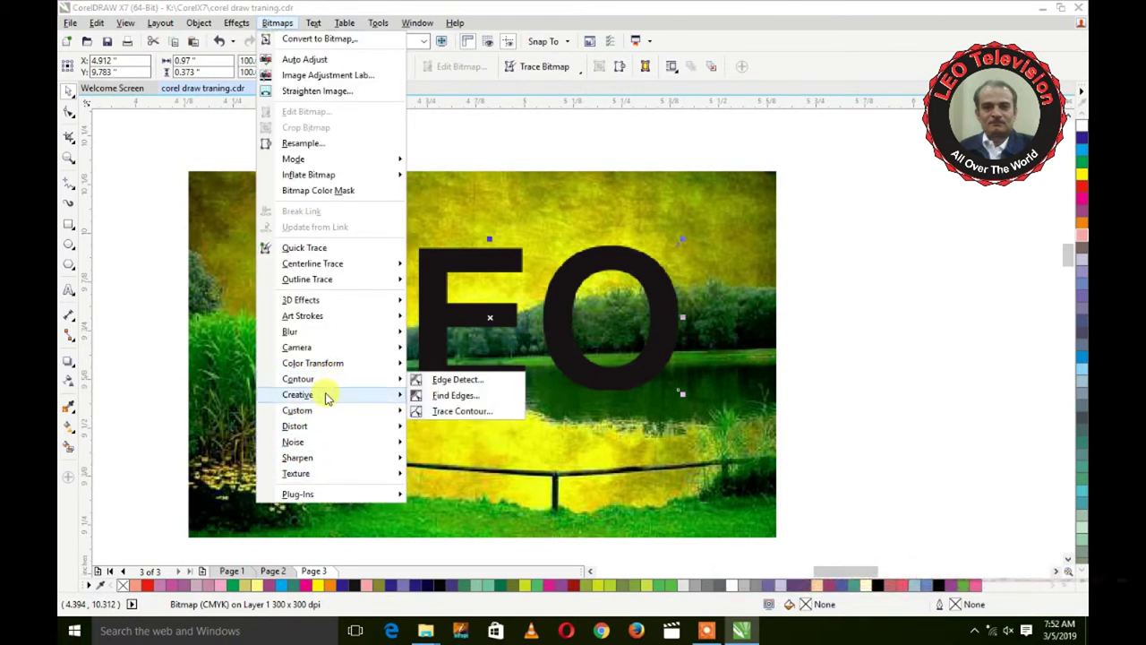
left_click(423, 396)
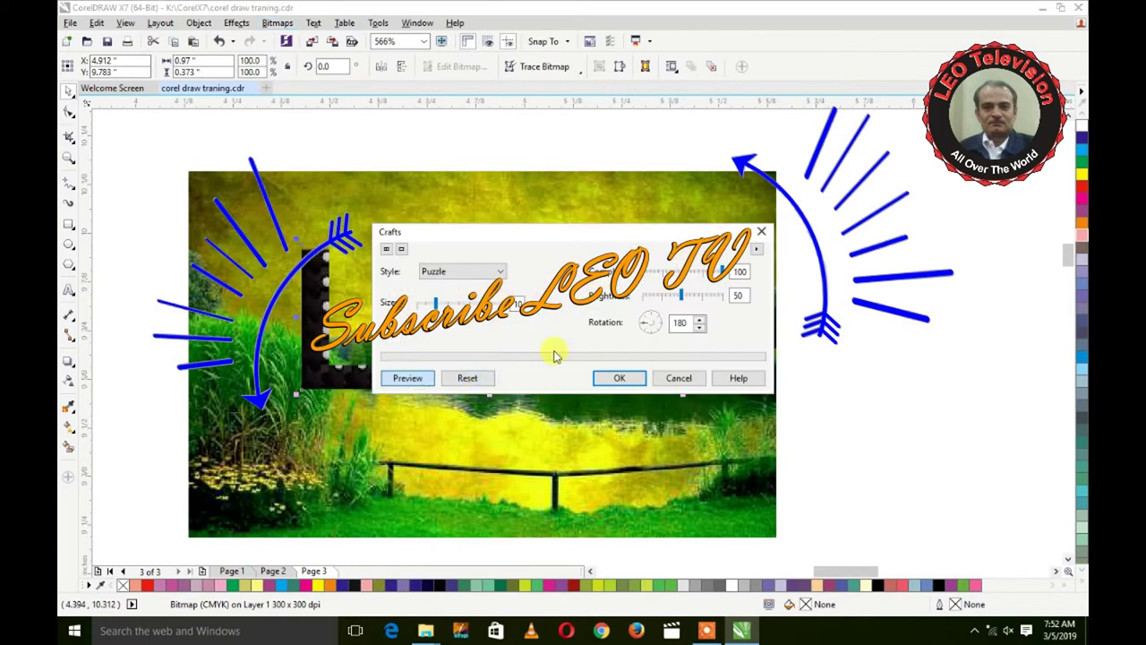
left_click_drag(552, 237, 713, 49)
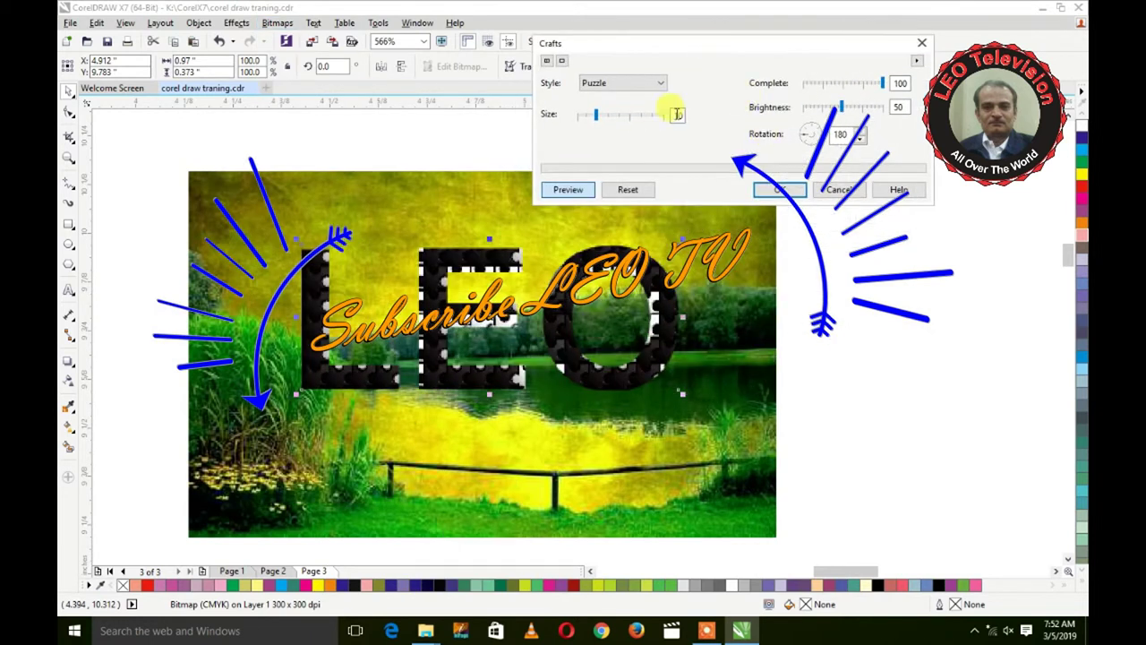
left_click_drag(601, 114, 650, 118)
Try the Gears style of the Crafts effect with size 39, complete 16, brightness 81 and rotation 181.
left_click(662, 89)
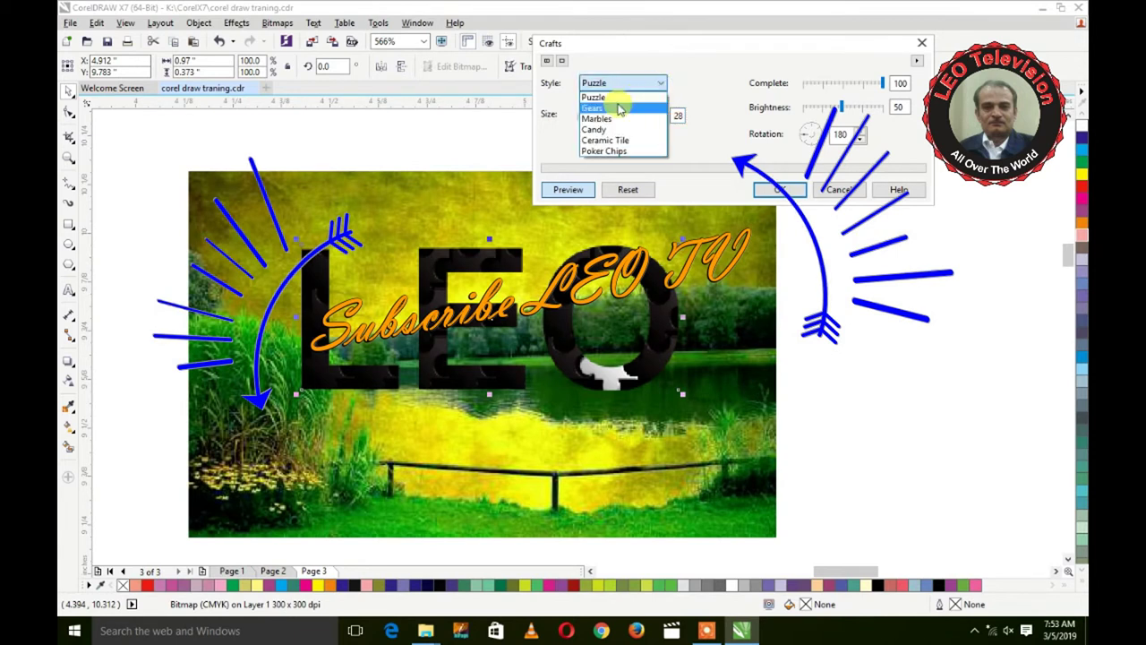
left_click(618, 101)
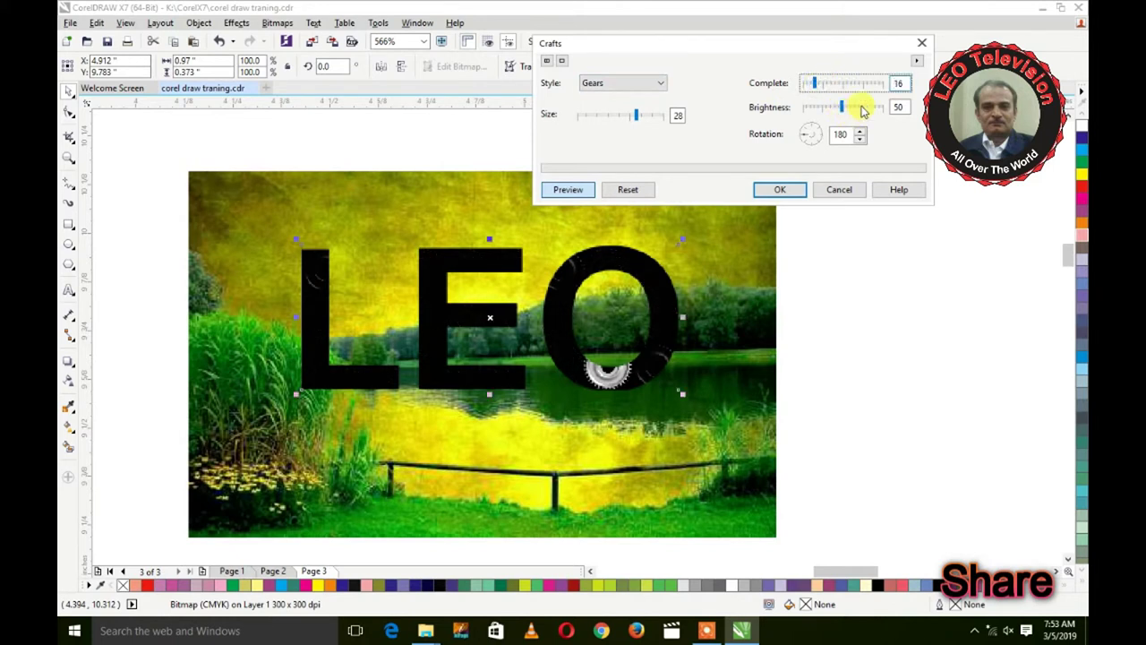
left_click(868, 107)
left_click(859, 130)
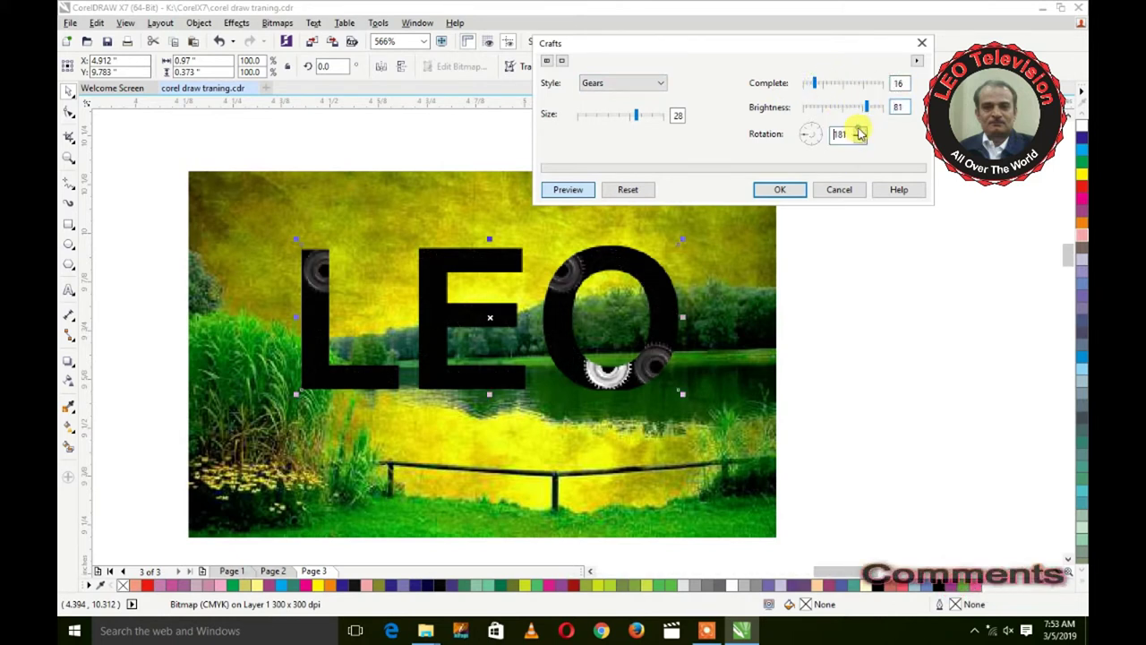
left_click(609, 116)
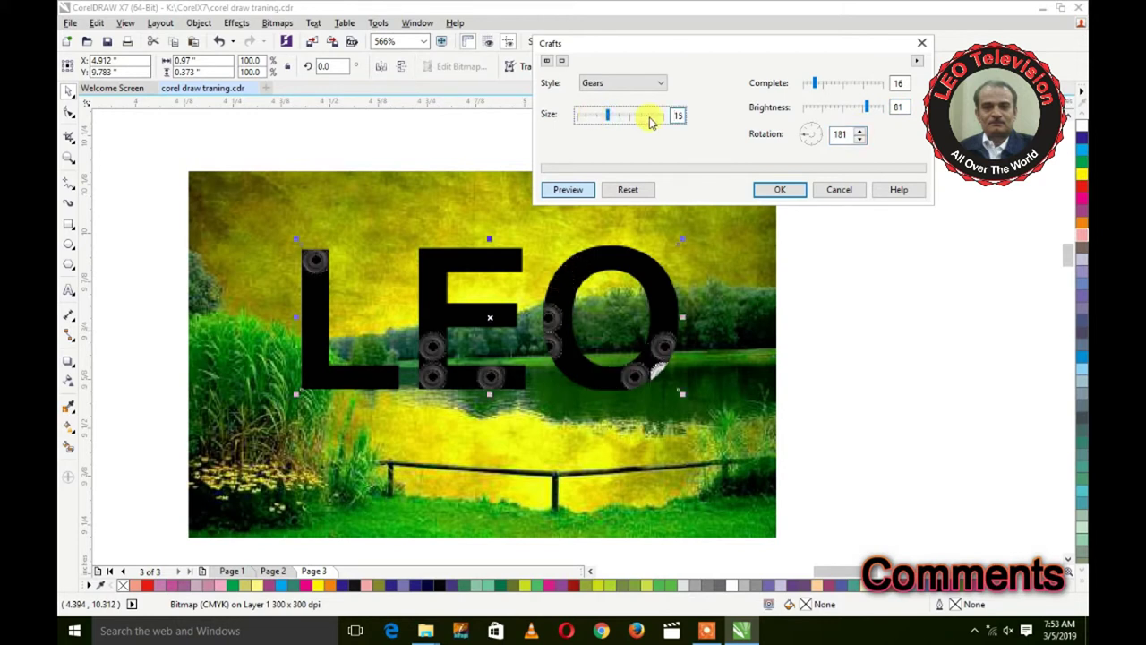
left_click_drag(662, 121, 664, 118)
Try the Candy and Poker Chips styles of the Crafts effect, and discard the effect.
left_click(660, 84)
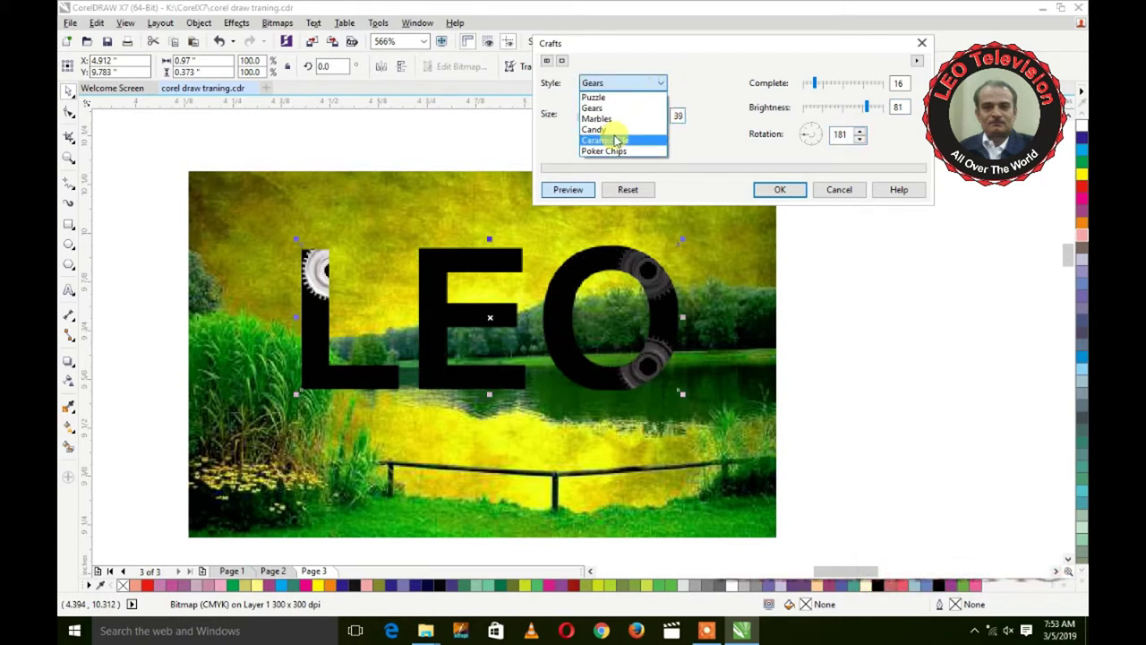
left_click(616, 130)
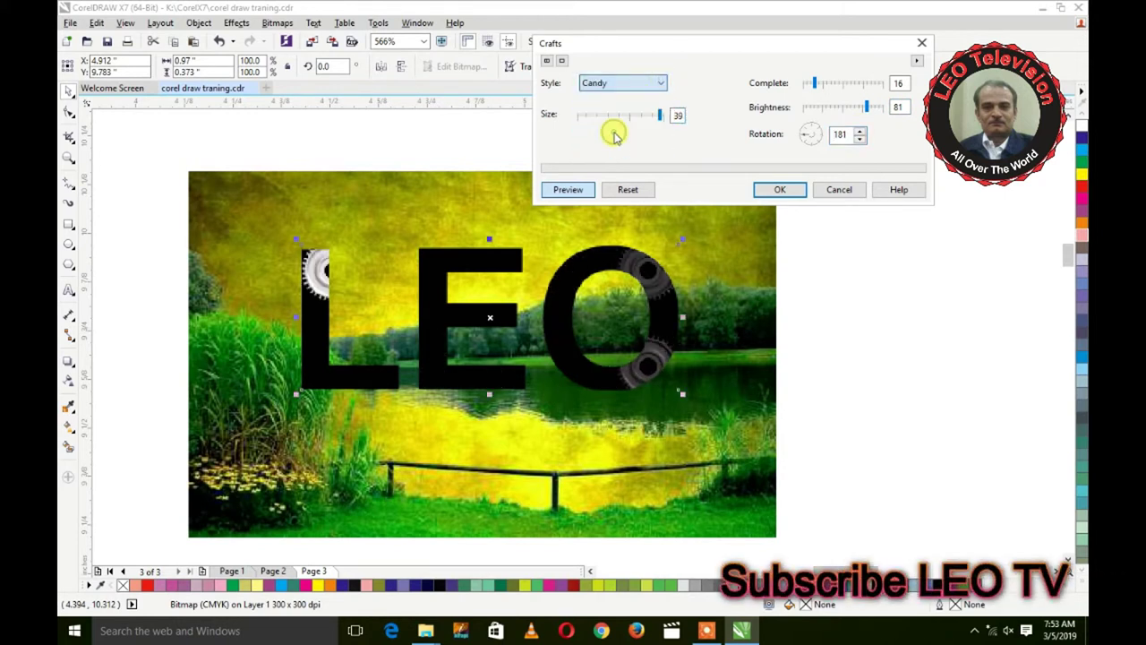
left_click(637, 85)
left_click(623, 149)
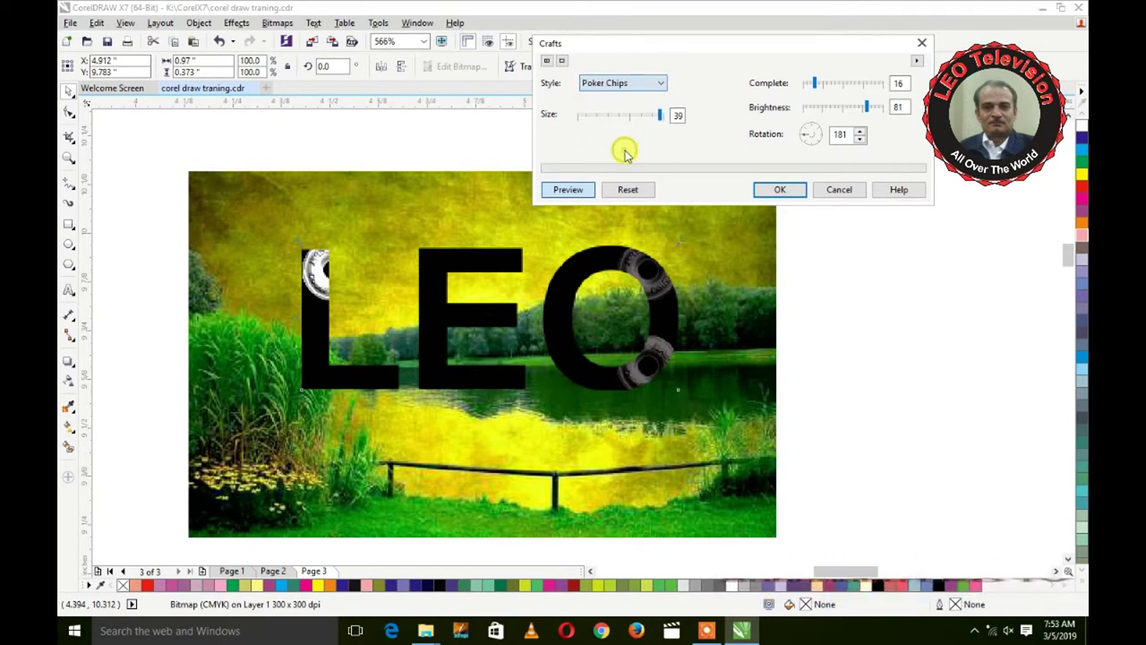
left_click(839, 189)
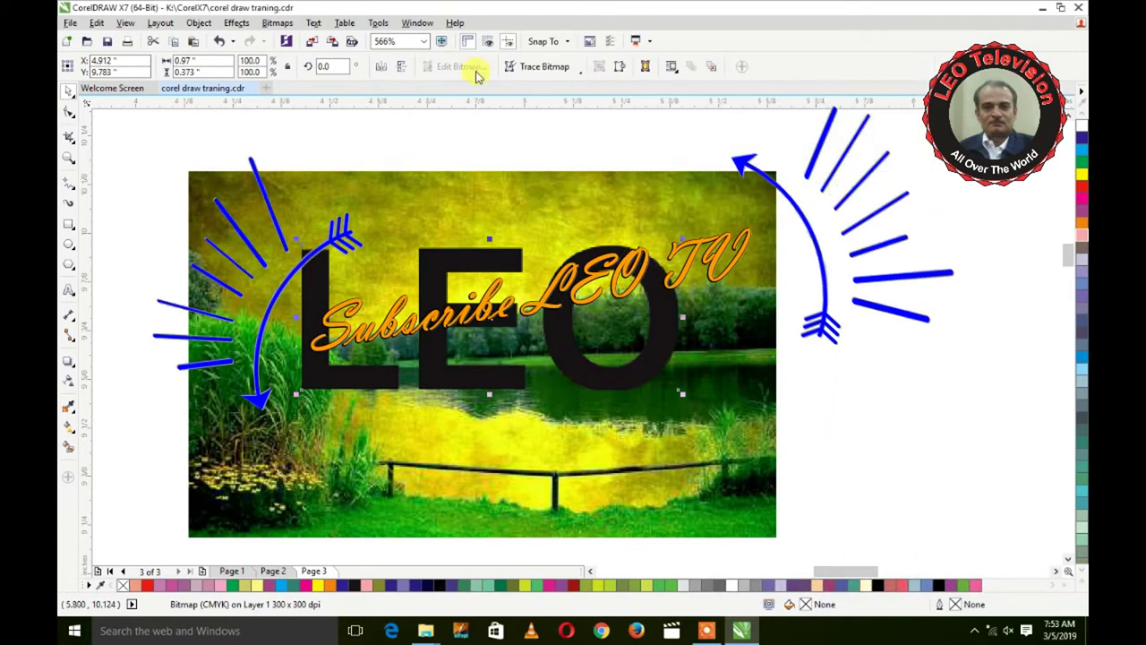
Sharpen the LEO bitmap with Adaptive Unsharp at a percentage of 78.
left_click(278, 22)
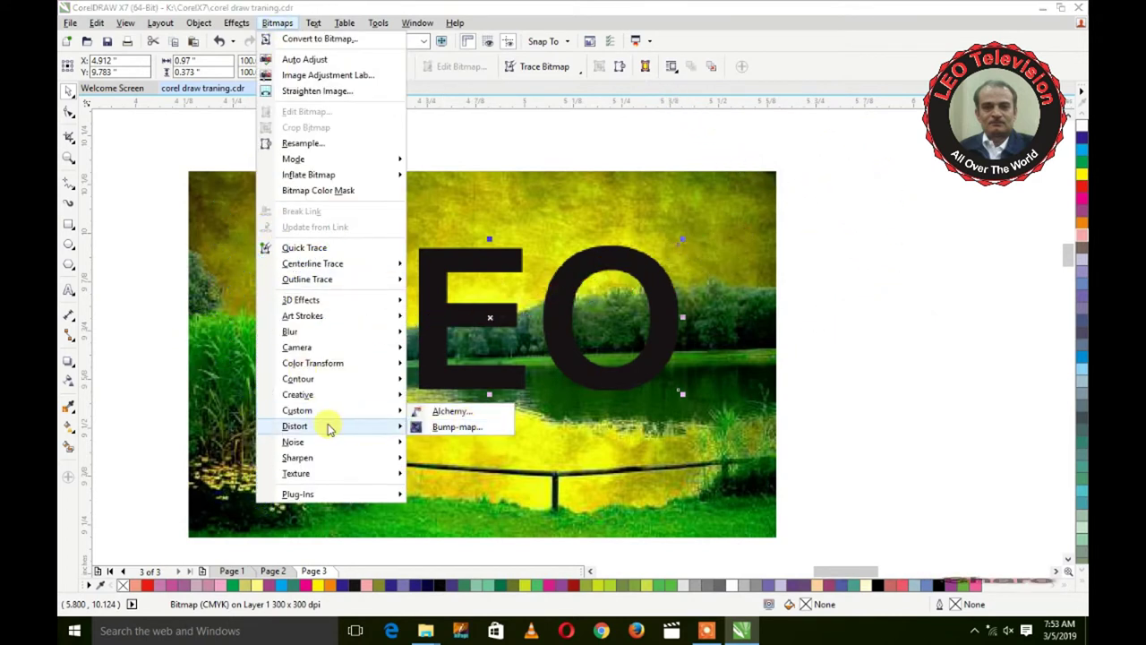
mouse_move(326, 392)
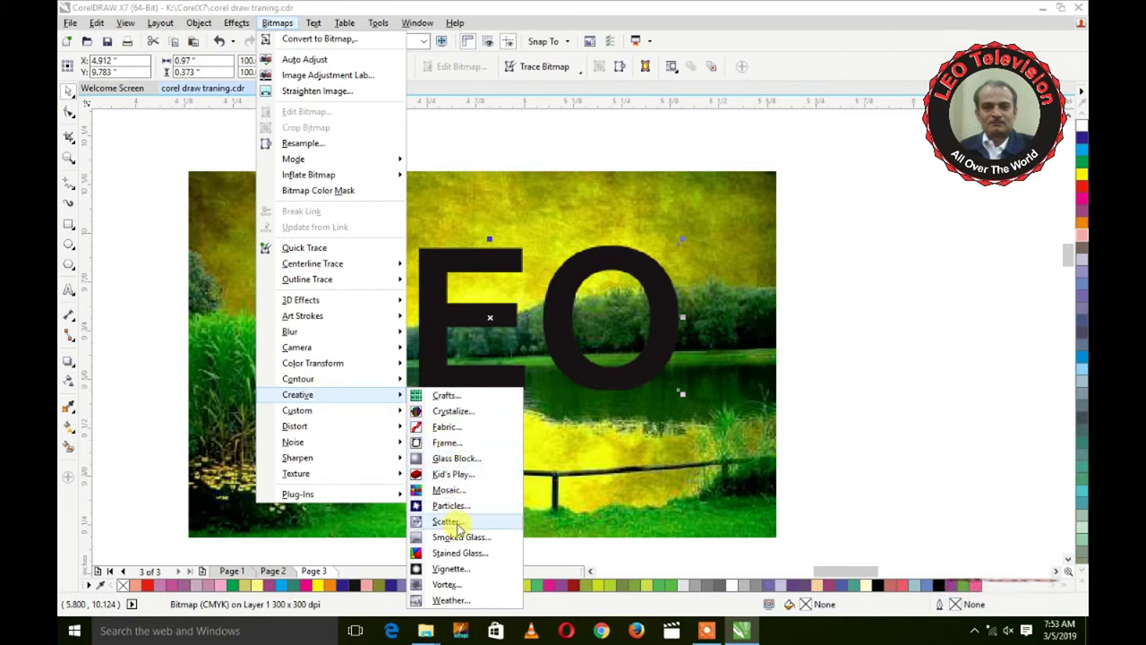
mouse_move(324, 447)
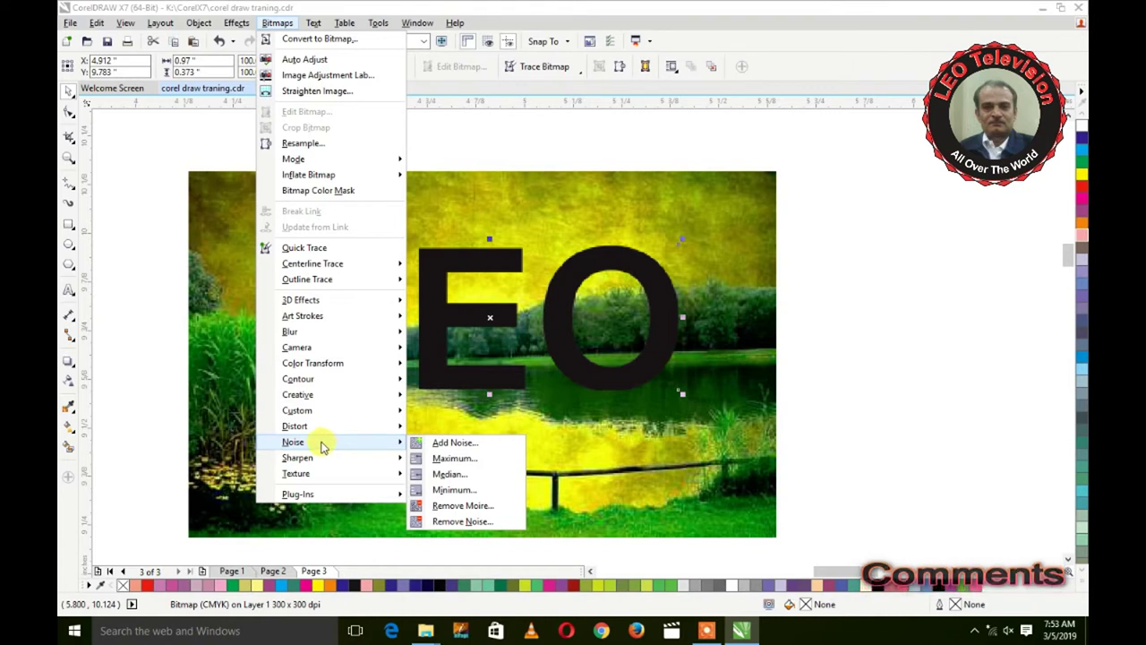
mouse_move(349, 467)
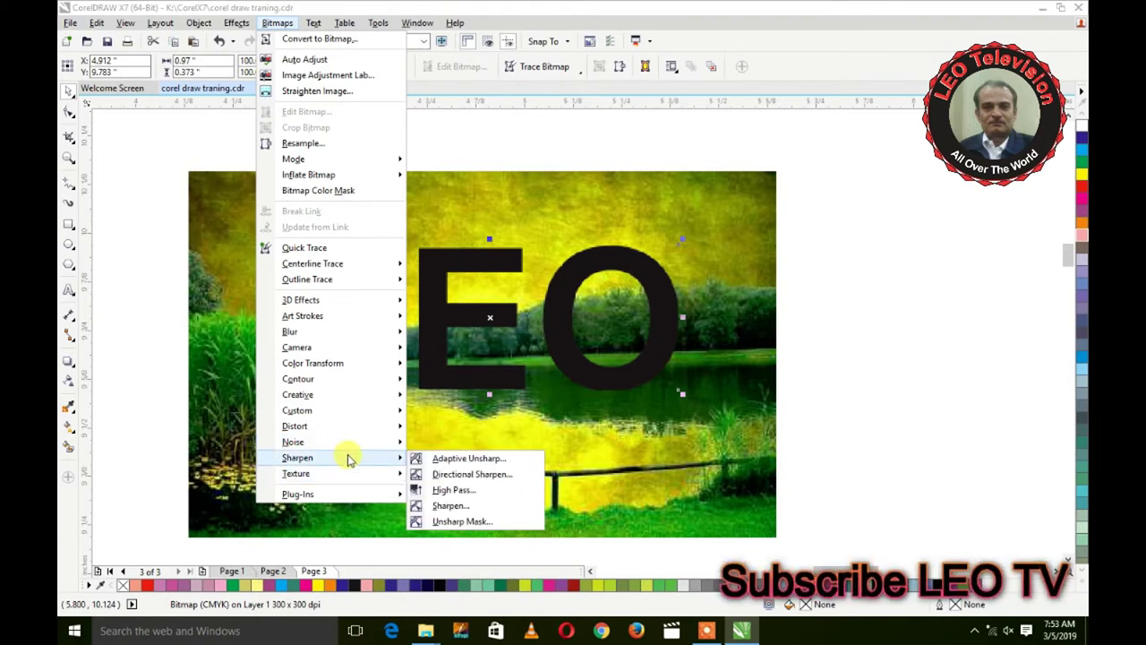
left_click(443, 458)
left_click_drag(599, 278, 697, 117)
left_click_drag(603, 140, 621, 141)
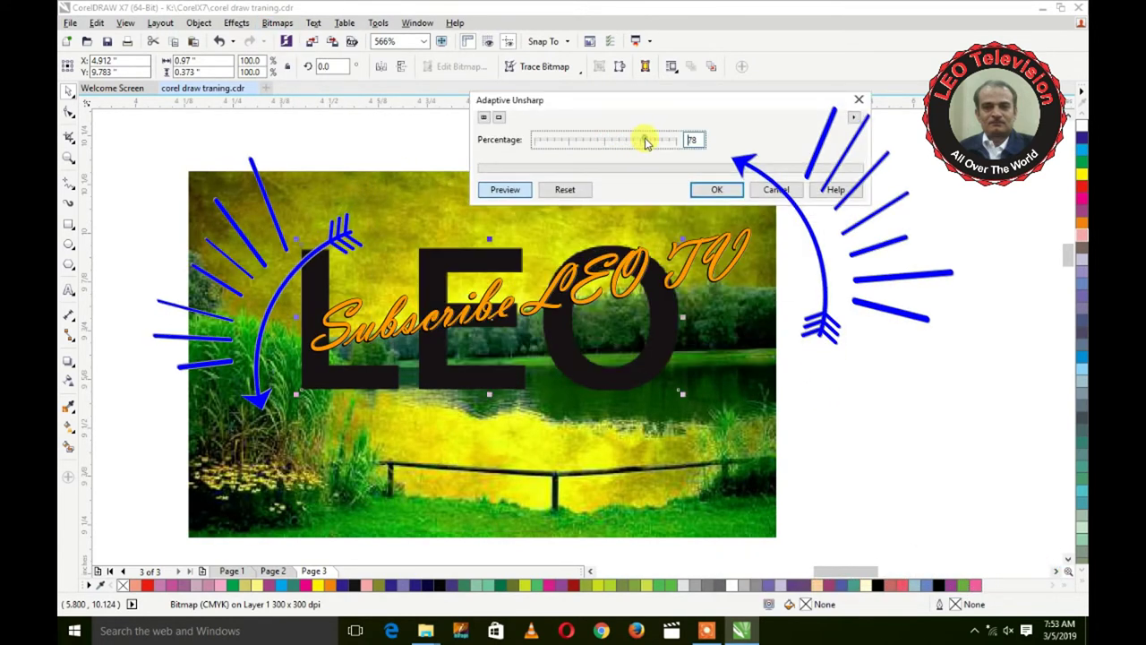
left_click(716, 189)
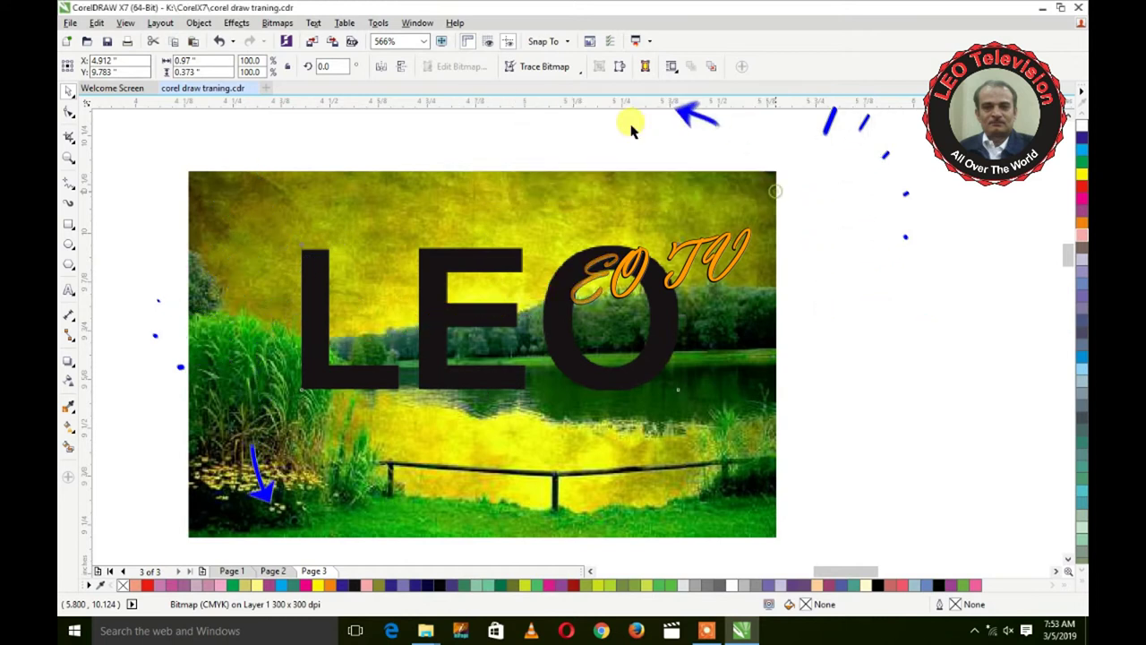
Try the Stone texture on the LEO bitmap with roughness 56, and discard it.
left_click(276, 22)
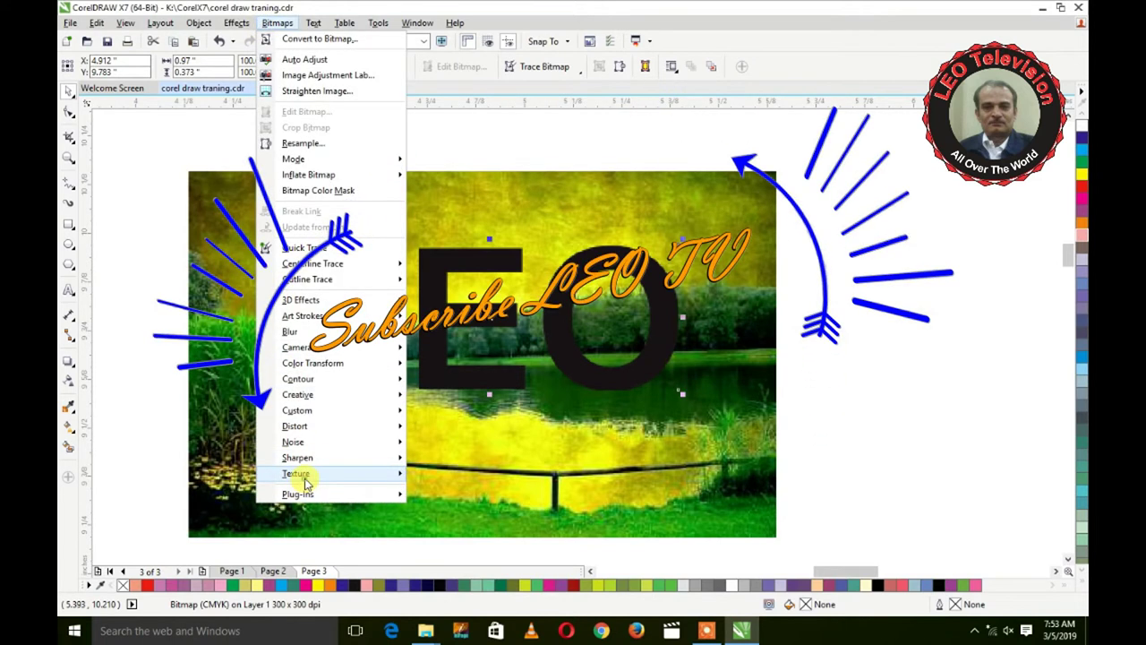
mouse_move(297, 474)
left_click(445, 552)
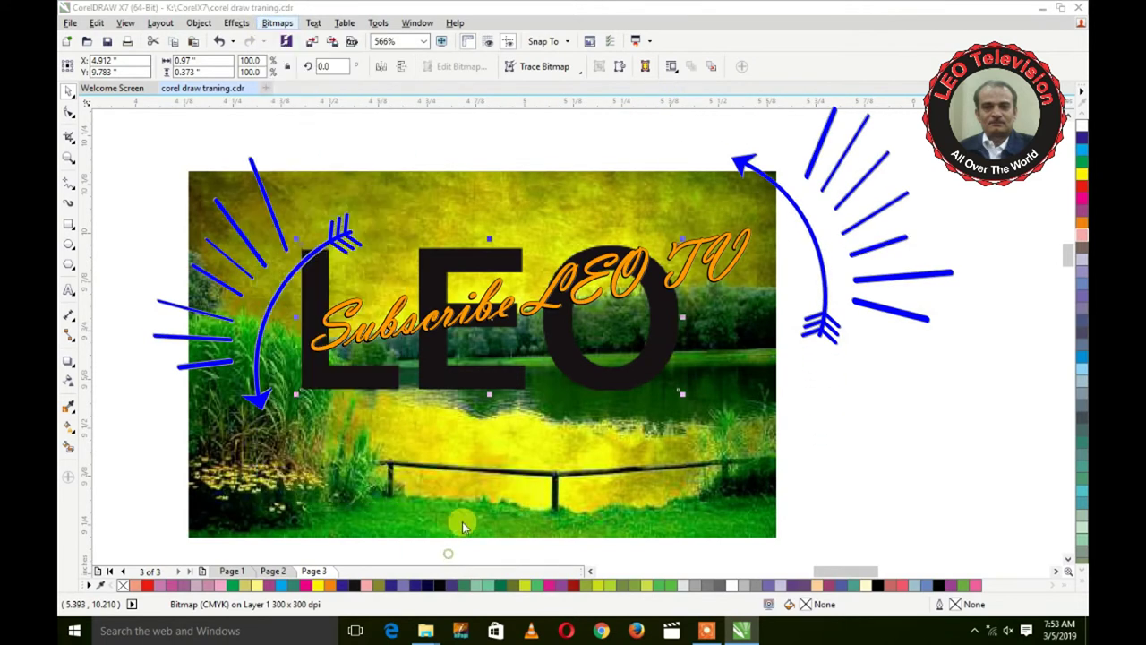
left_click_drag(651, 250, 773, 42)
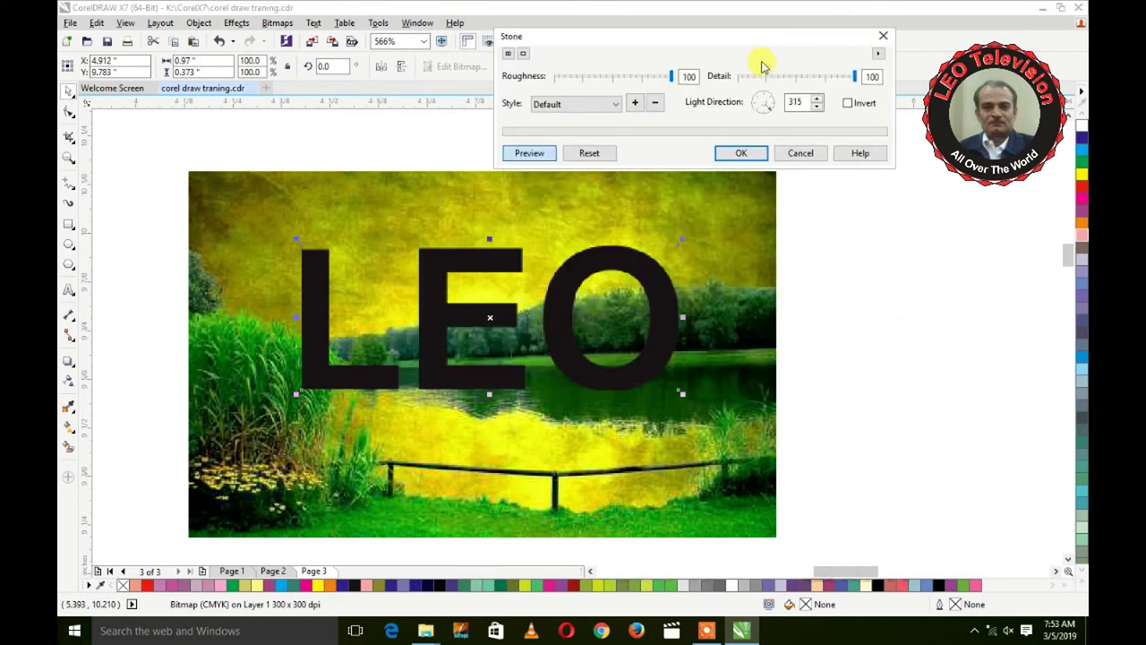
left_click(621, 78)
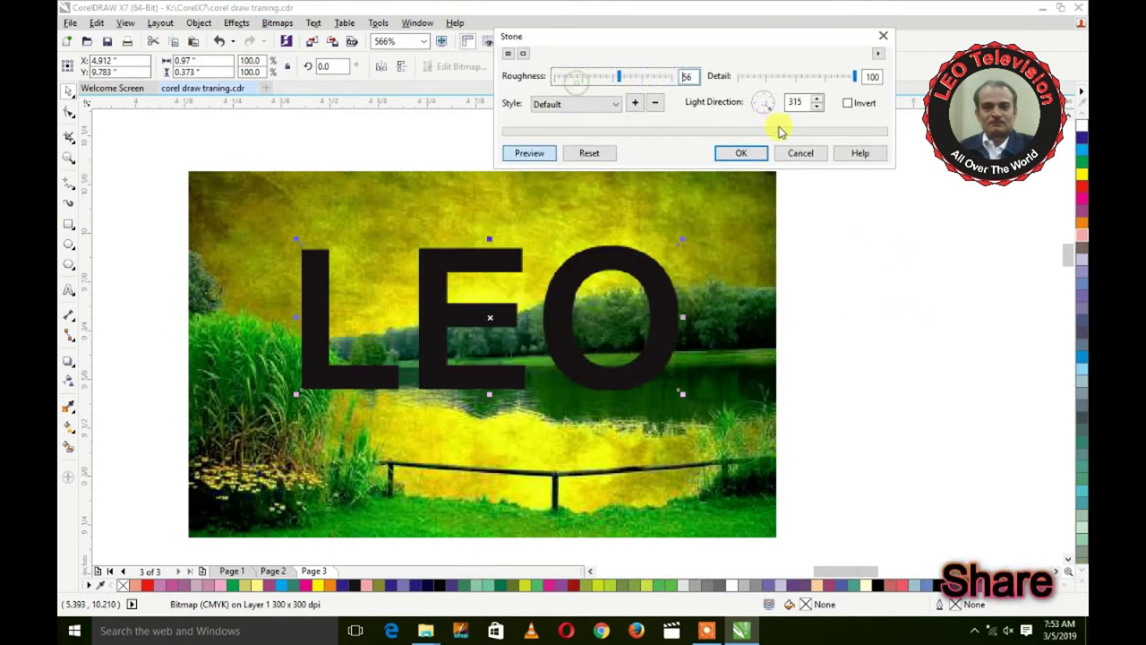
left_click(801, 154)
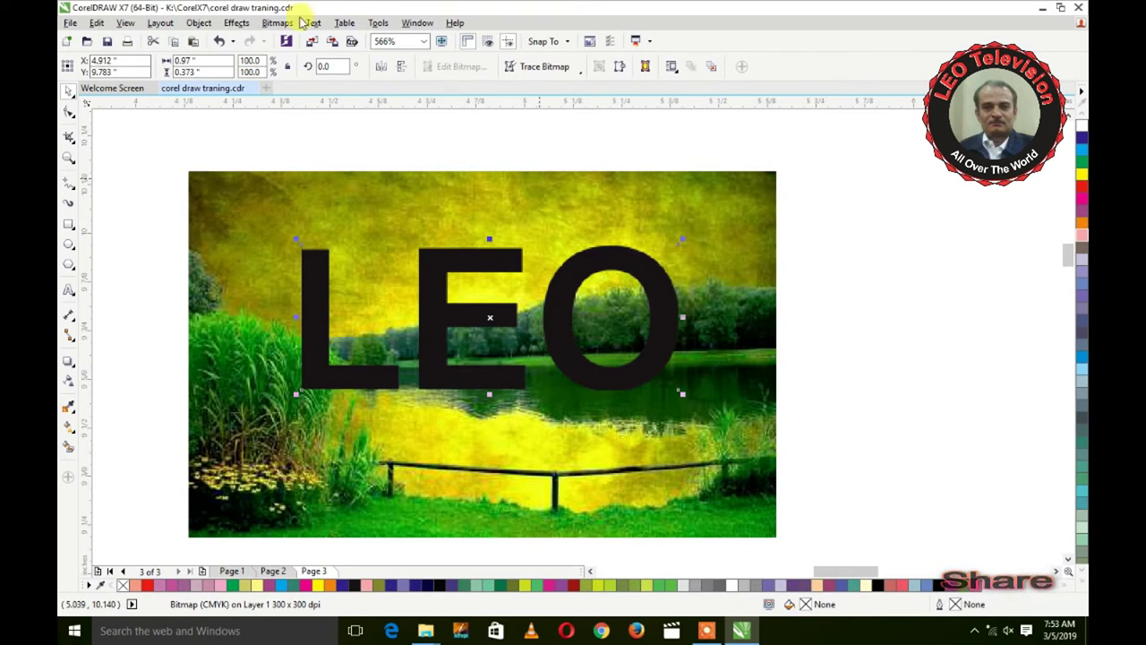
Convert the LEO lettering once more to a 300 dpi CMYK bitmap with anti-aliasing and a transparent background.
left_click(277, 23)
left_click(304, 40)
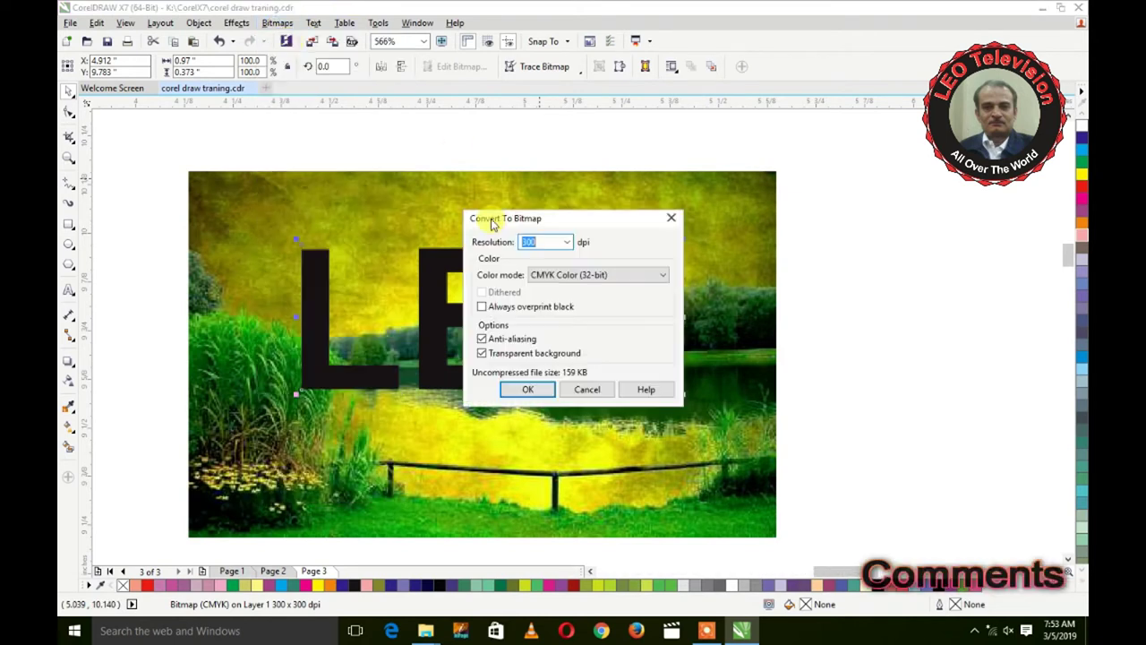
left_click(535, 393)
Set up the Elephant Skin texture for the LEO bitmap with age 88, randomize value 20 and a pink colour.
left_click(277, 23)
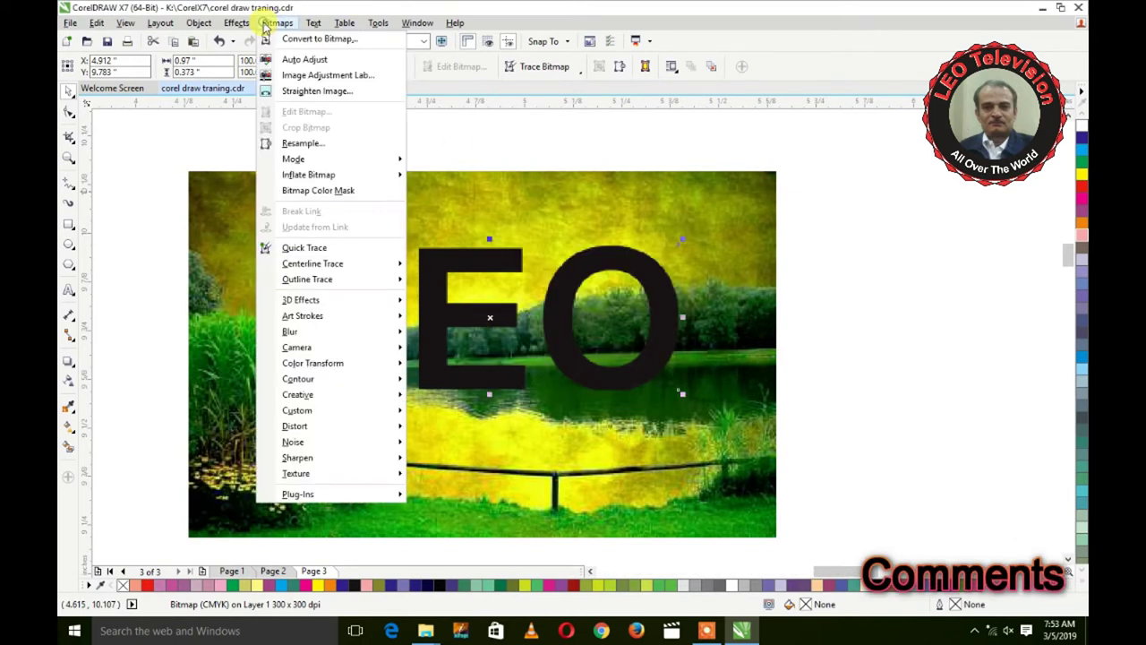
mouse_move(376, 474)
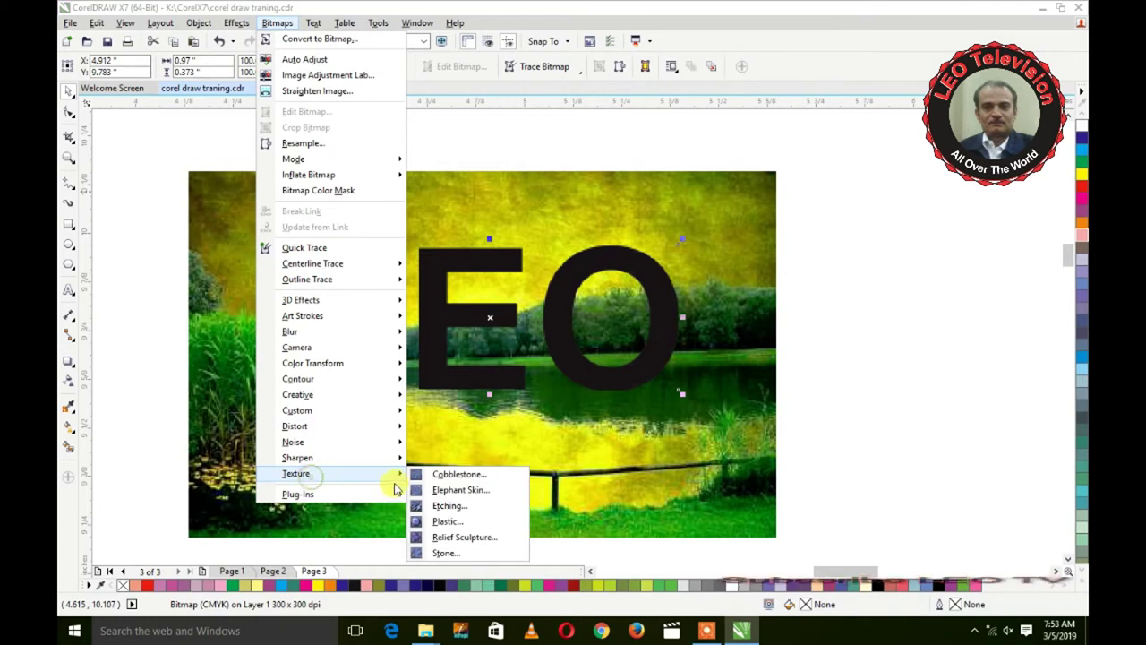
left_click(453, 488)
left_click_drag(573, 260, 718, 86)
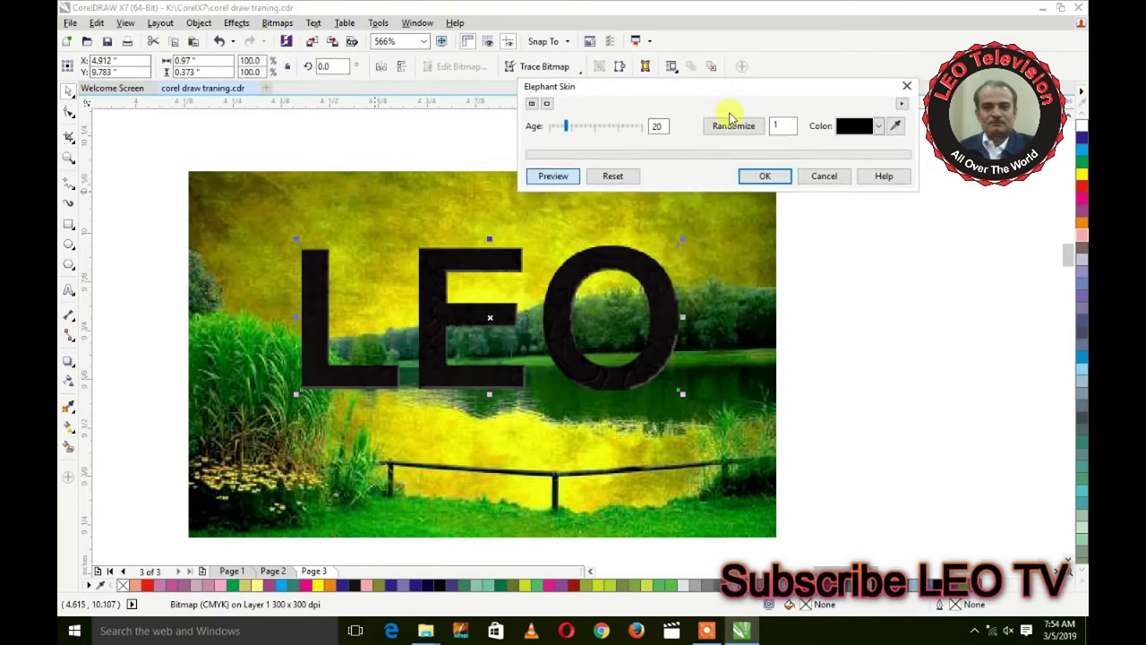
left_click(607, 126)
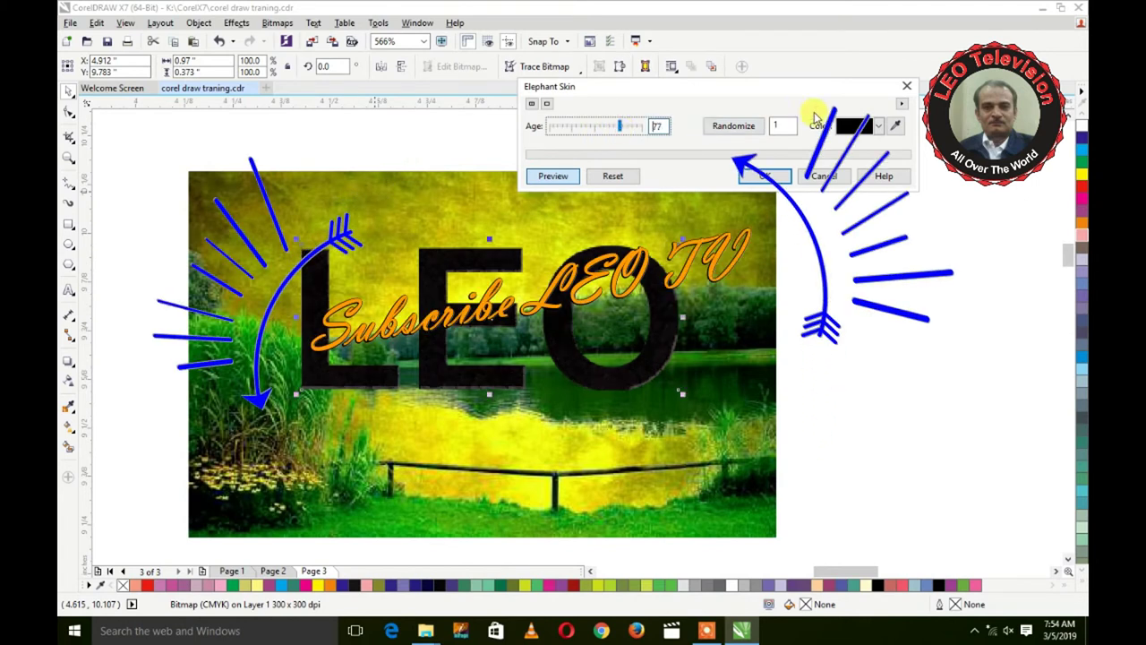
left_click(864, 127)
left_click(888, 167)
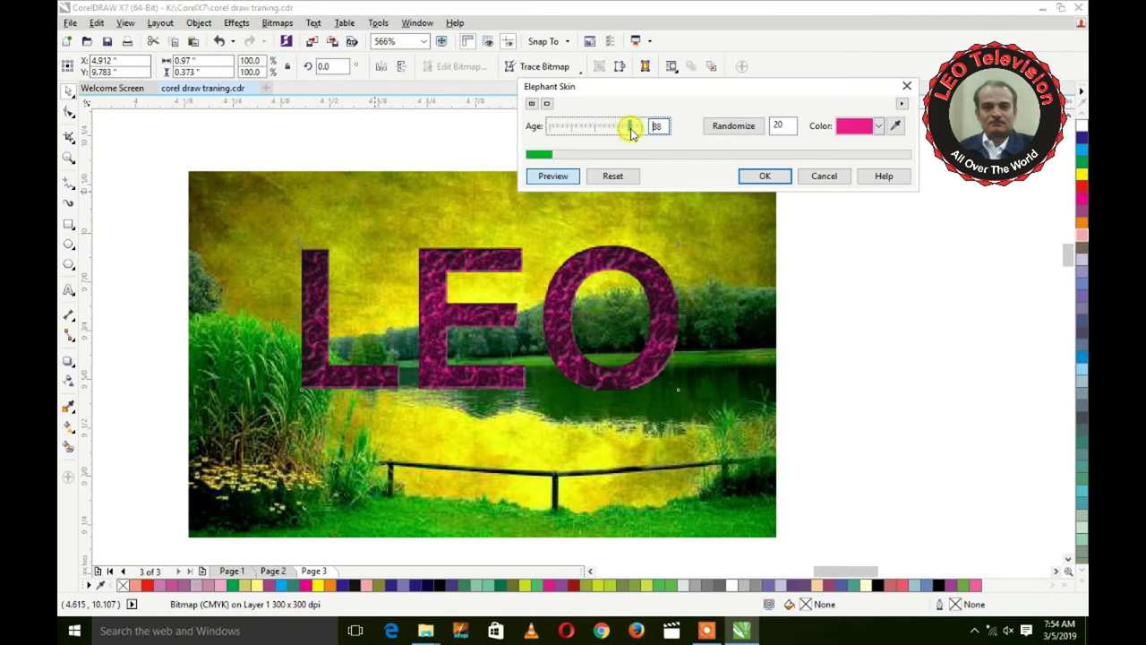
Change the Elephant Skin colour to yellow and apply the texture to the LEO bitmap.
left_click(877, 127)
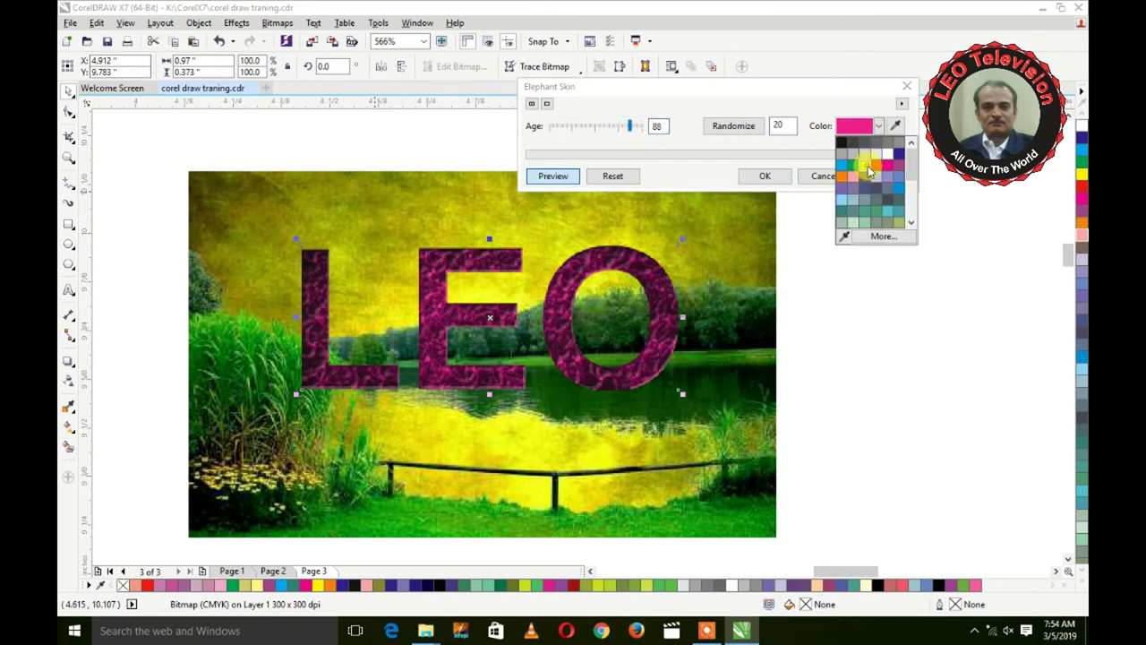
left_click(865, 165)
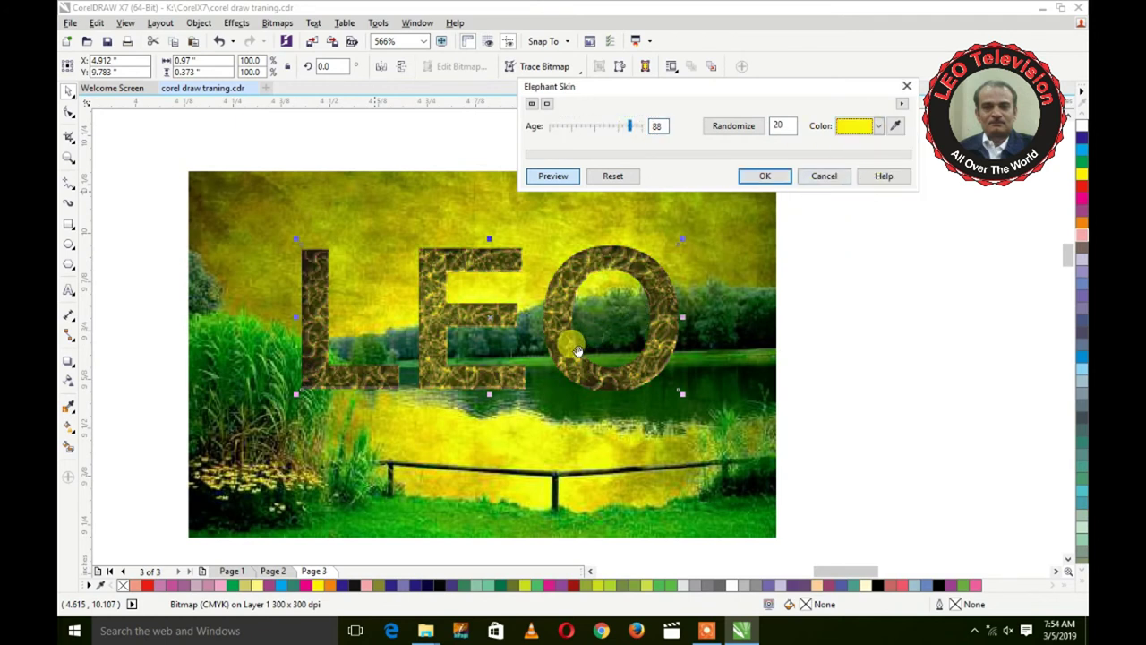
mouse_move(574, 371)
left_mouse_down()
mouse_move(605, 331)
mouse_move(571, 365)
left_mouse_up()
left_click(759, 175)
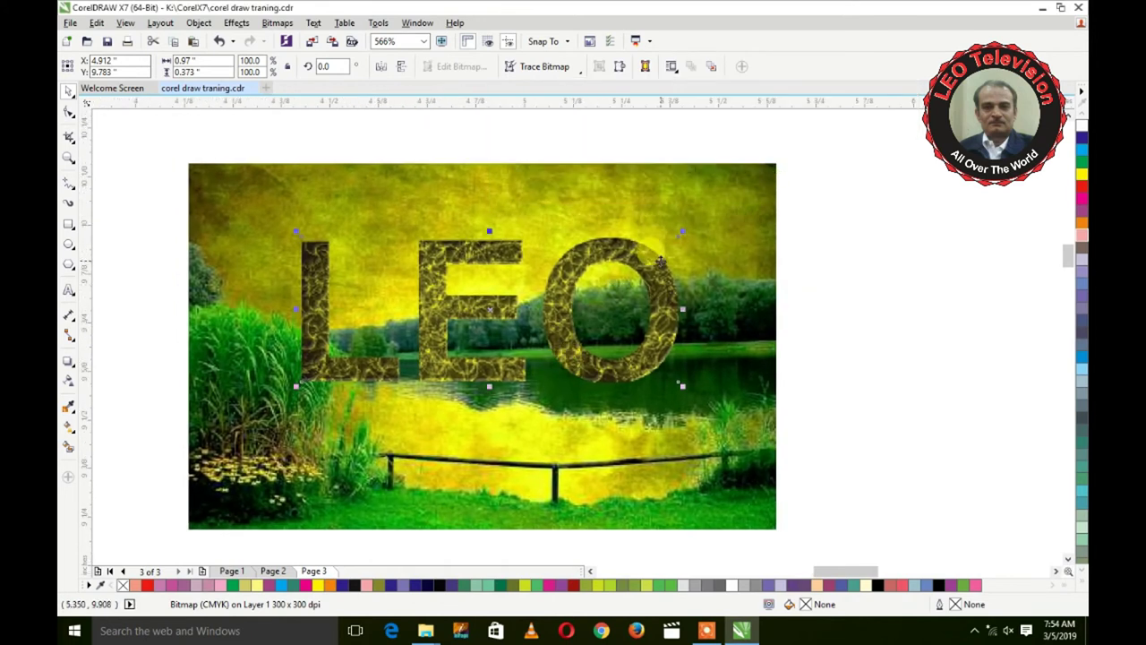
Scale the LEO bitmap to 55.5% and move it over the railing in the lower middle of the lake picture.
left_click_drag(660, 260, 566, 242)
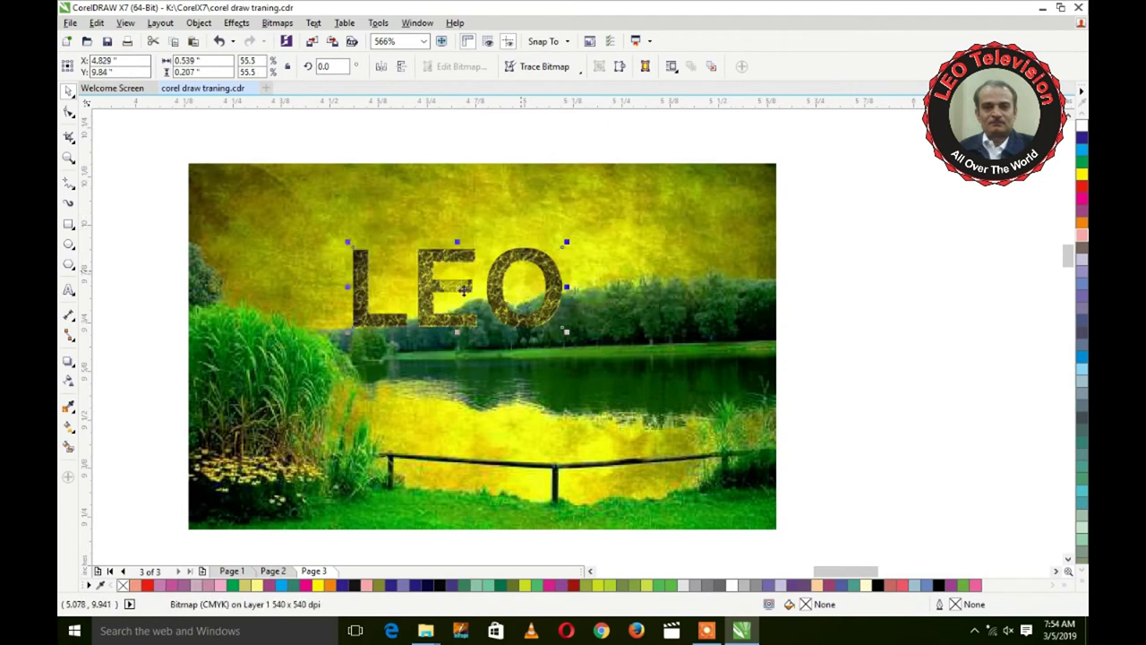
left_click_drag(492, 294, 365, 225)
left_click(504, 342)
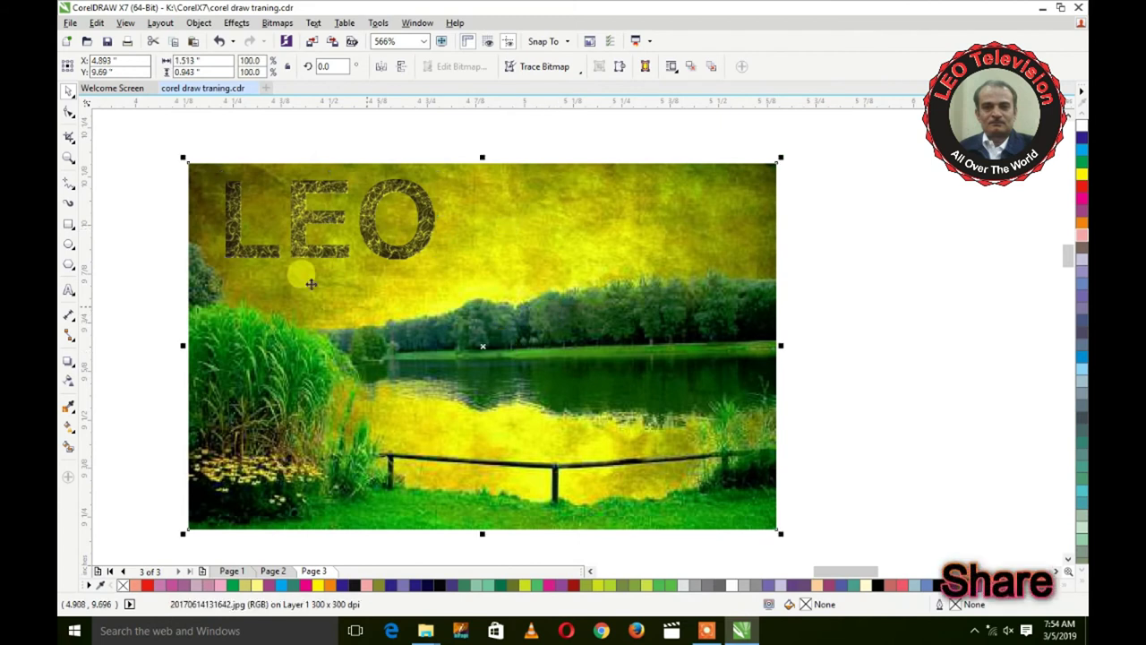
left_click(286, 216)
left_click_drag(286, 216, 492, 427)
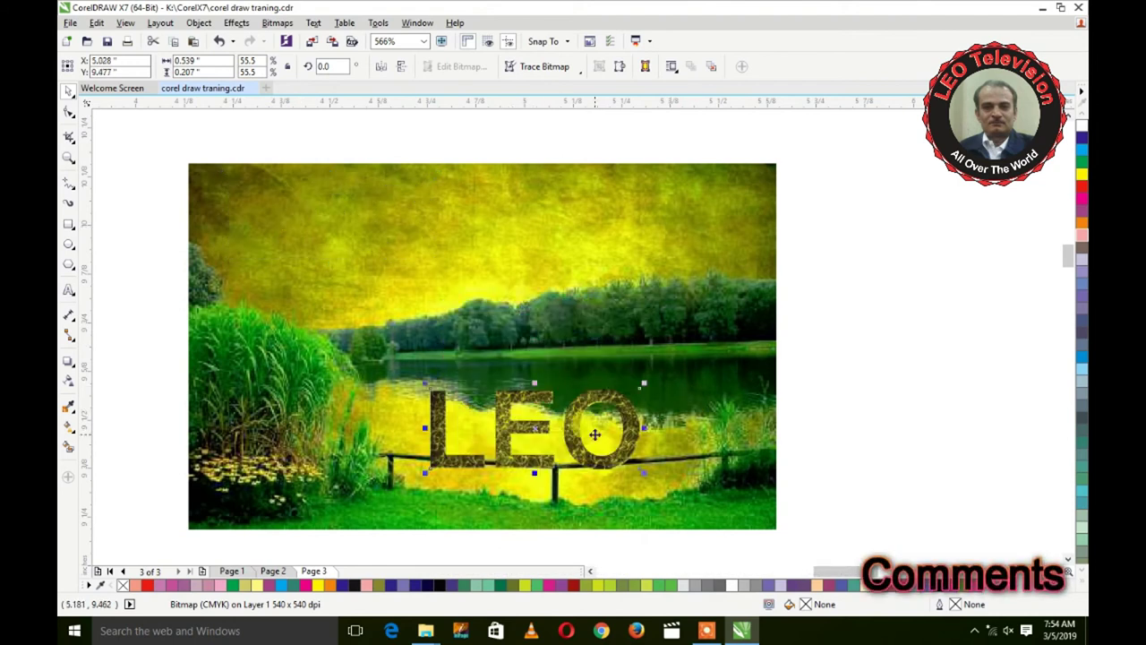
Move the LEO bitmap from the railing up into the sky above the reeds and trees, and deselect it.
left_click_drag(571, 436, 680, 225)
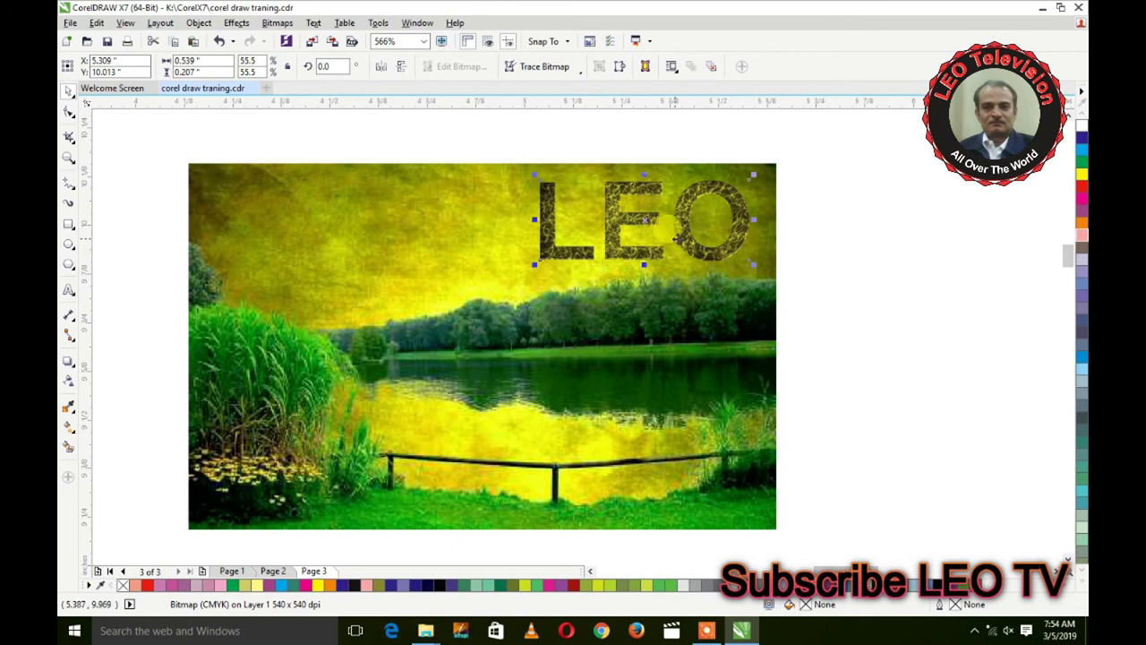
left_click_drag(674, 230, 408, 234)
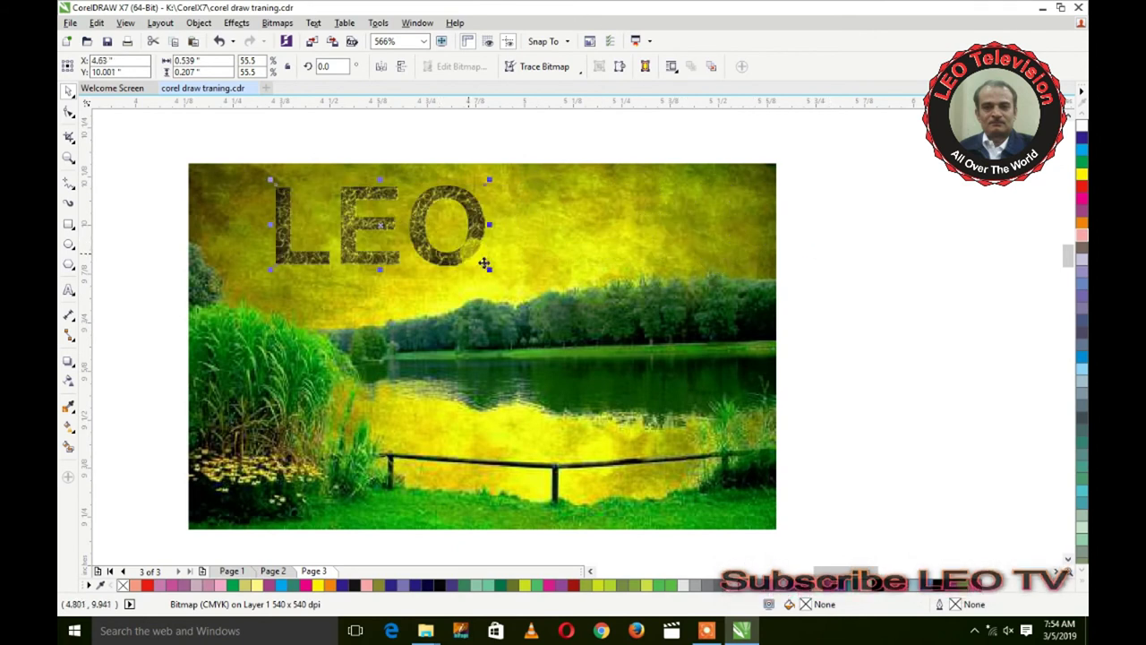
left_click(158, 130)
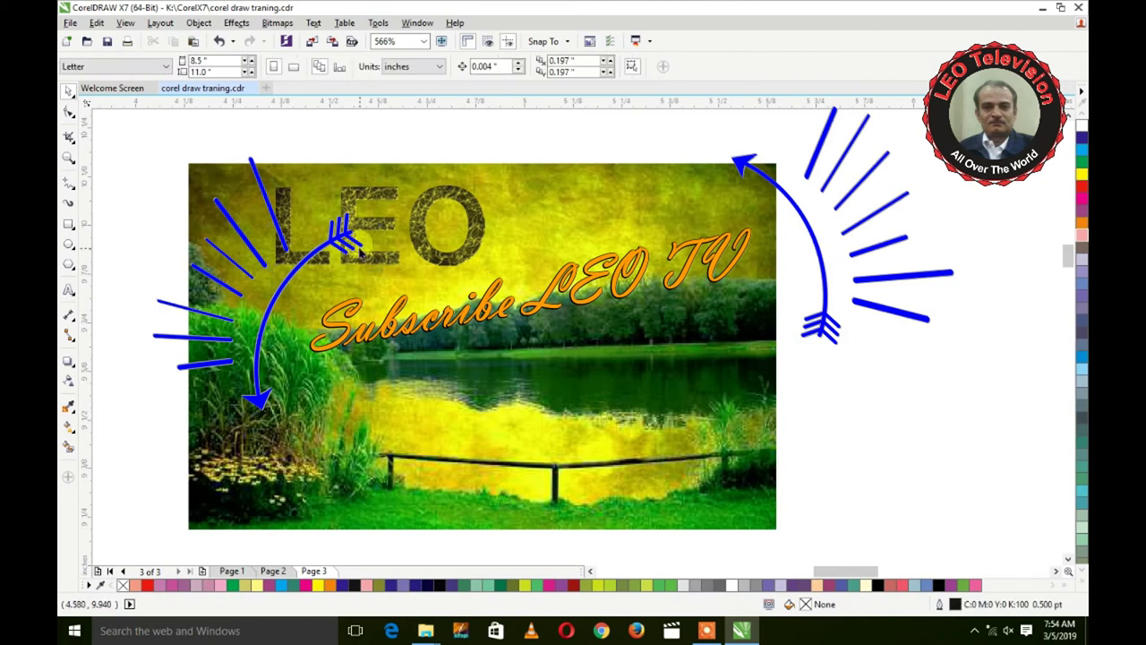
Preview the Stone texture on the lake picture with roughness 19 and detail 73, and discard it without applying.
left_click(389, 293)
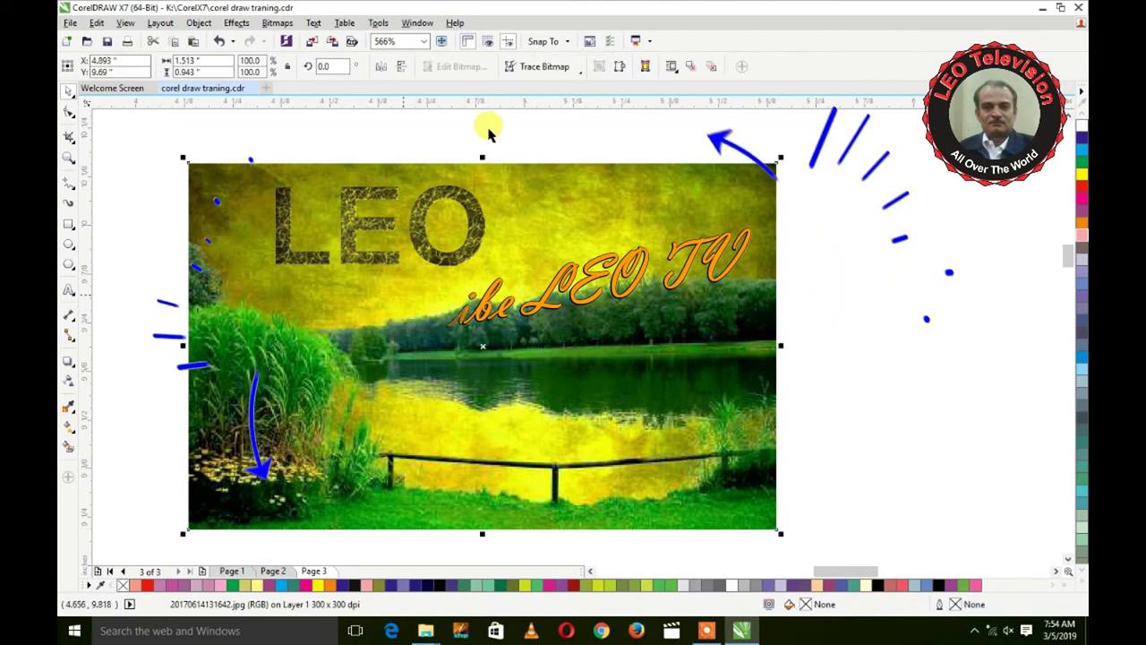
left_click(277, 24)
mouse_move(369, 479)
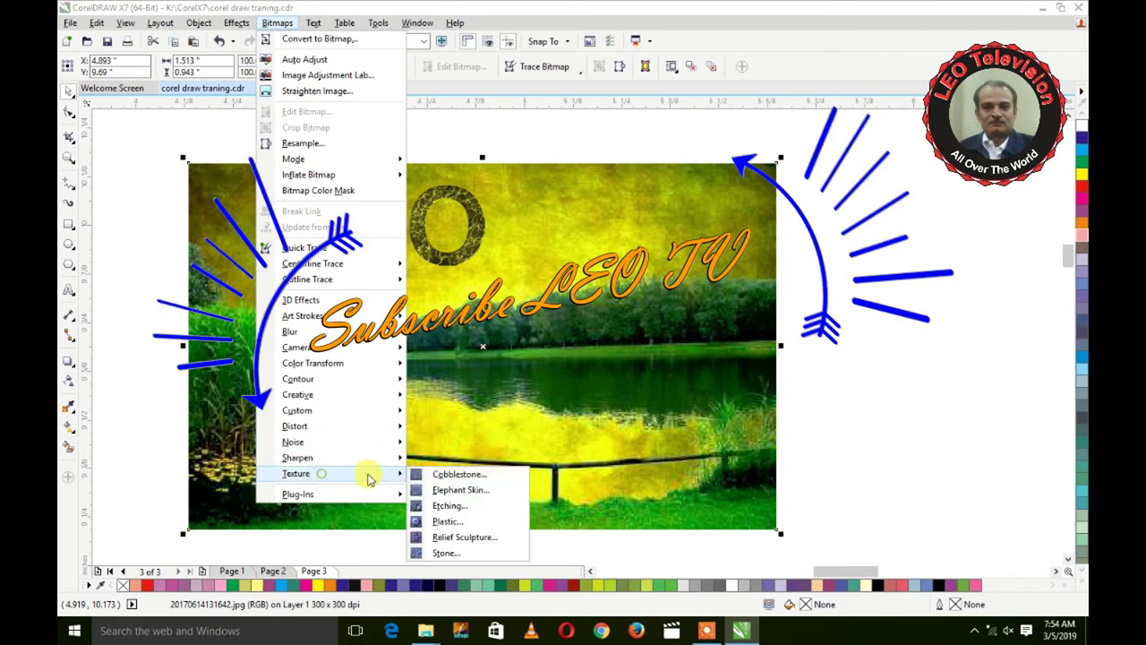
left_click(445, 553)
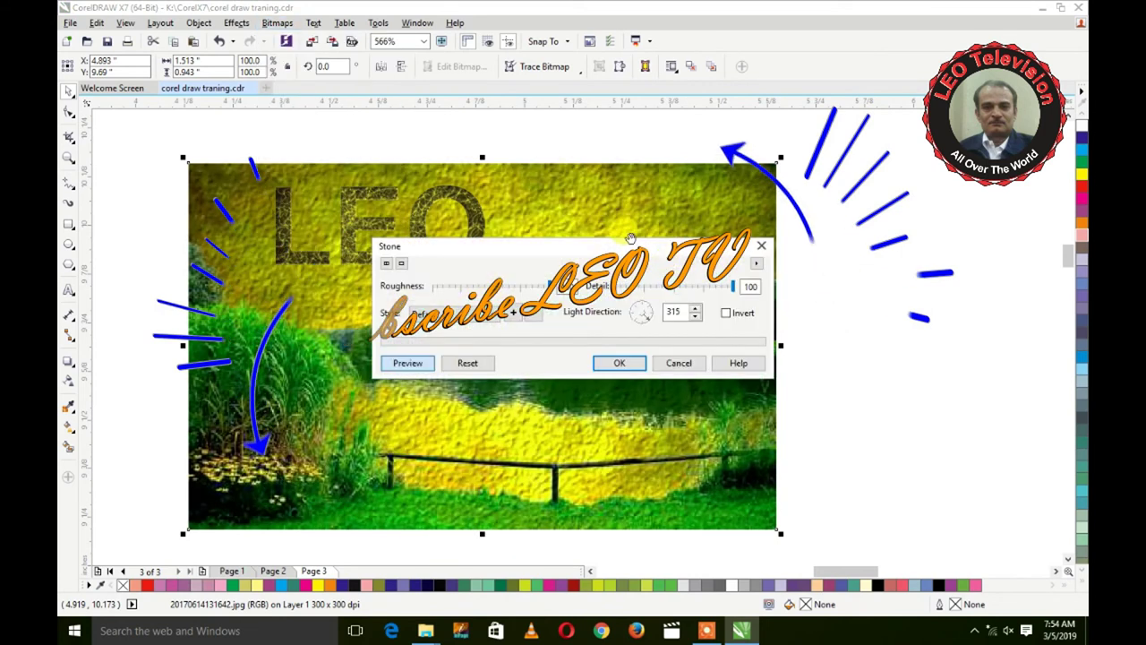
left_click_drag(618, 248, 795, 116)
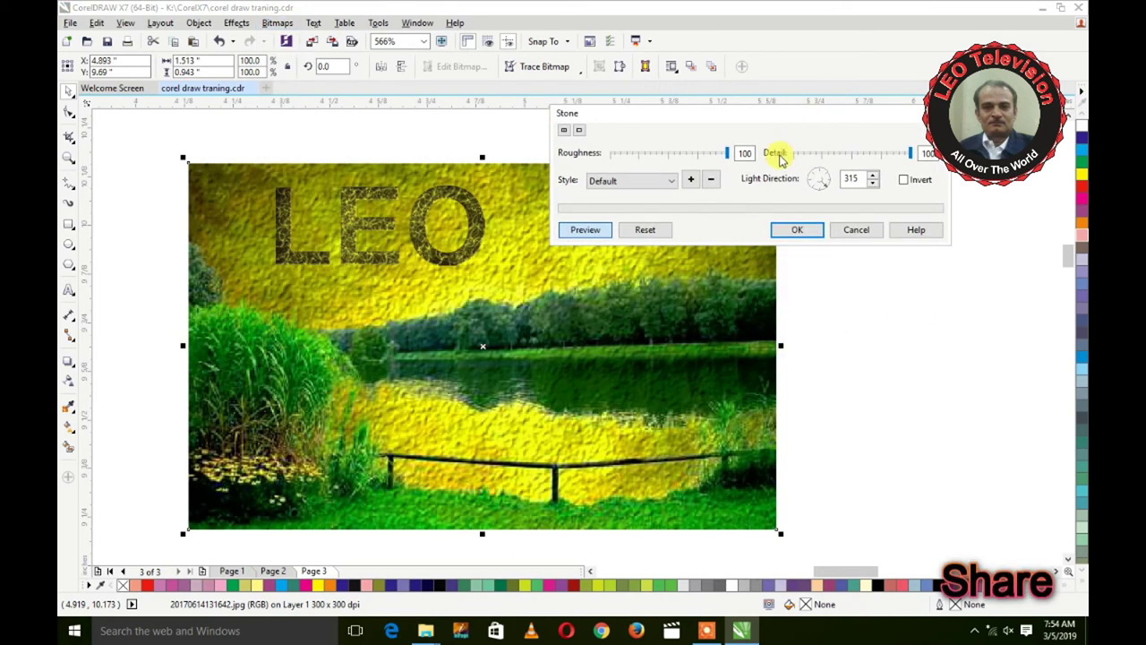
left_click(631, 156)
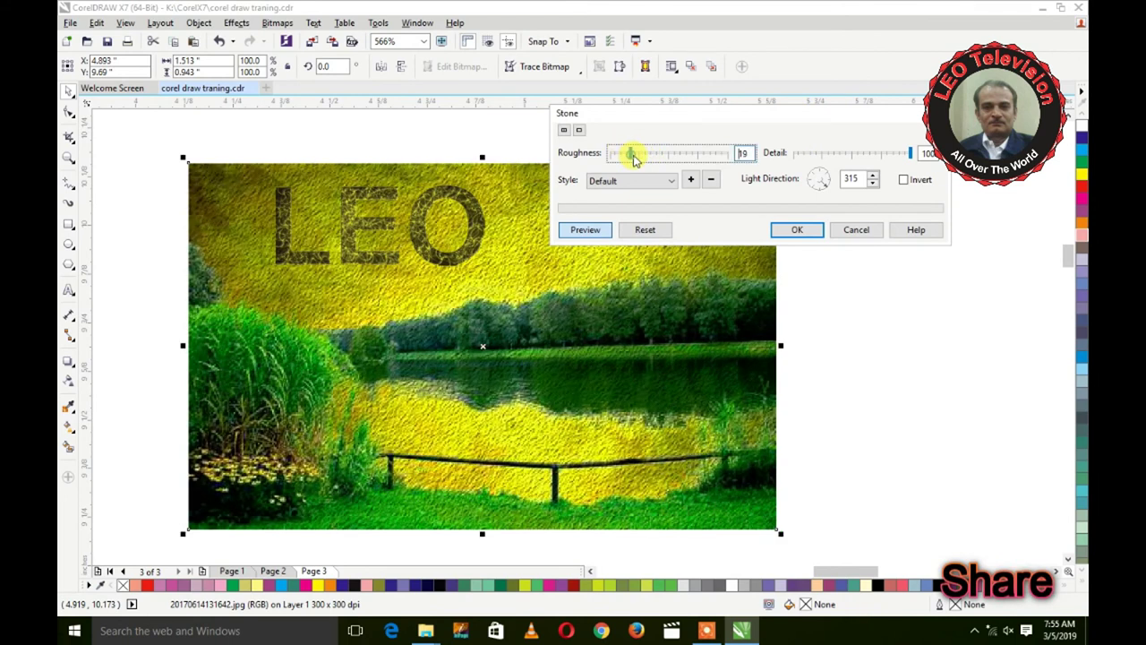
left_click(842, 154)
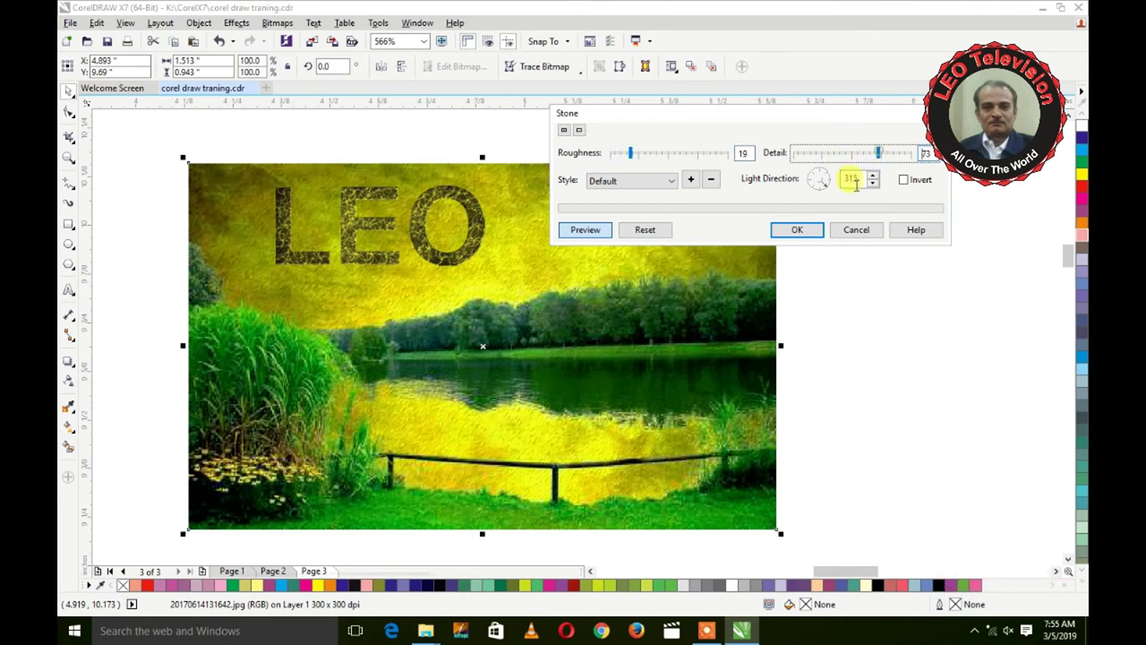
left_click(844, 230)
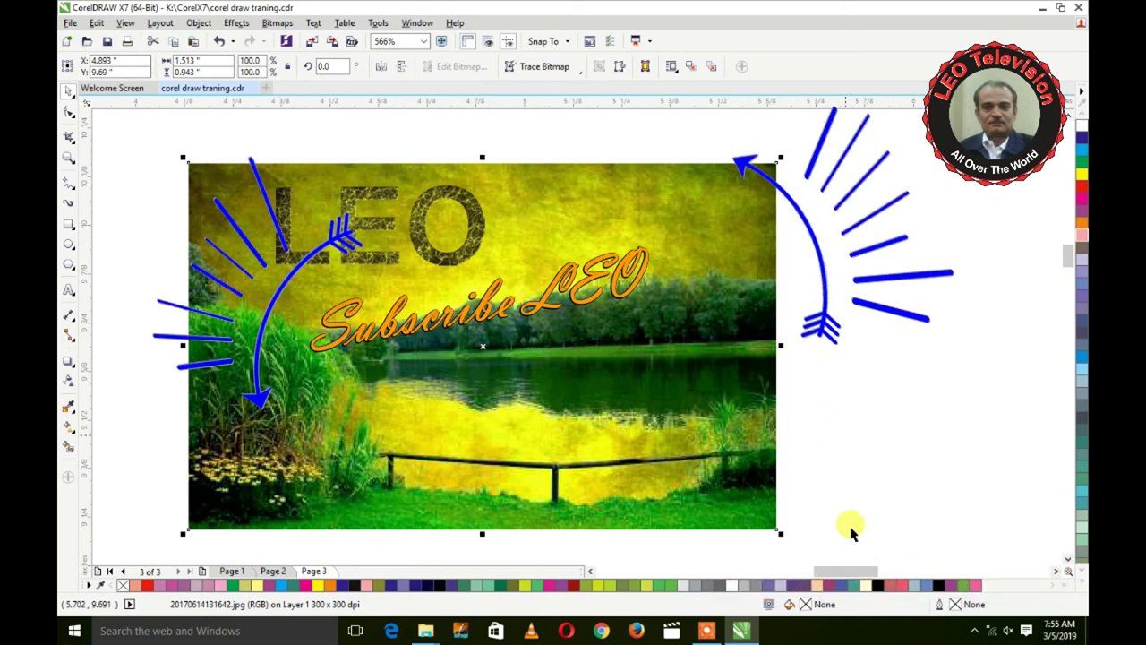
left_click(707, 631)
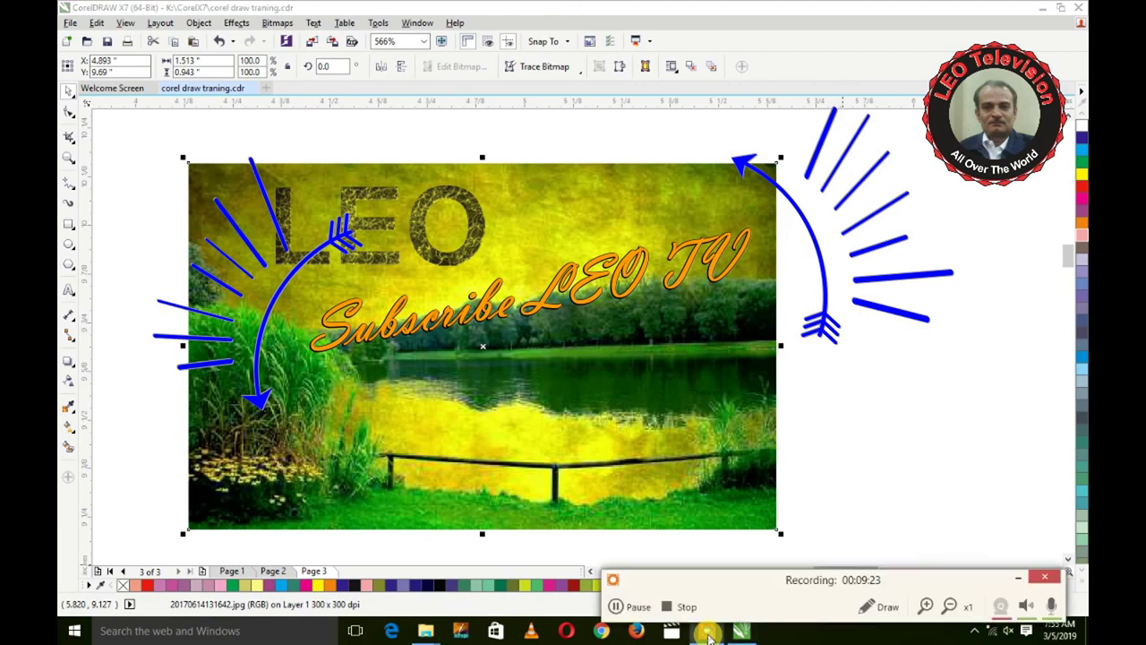